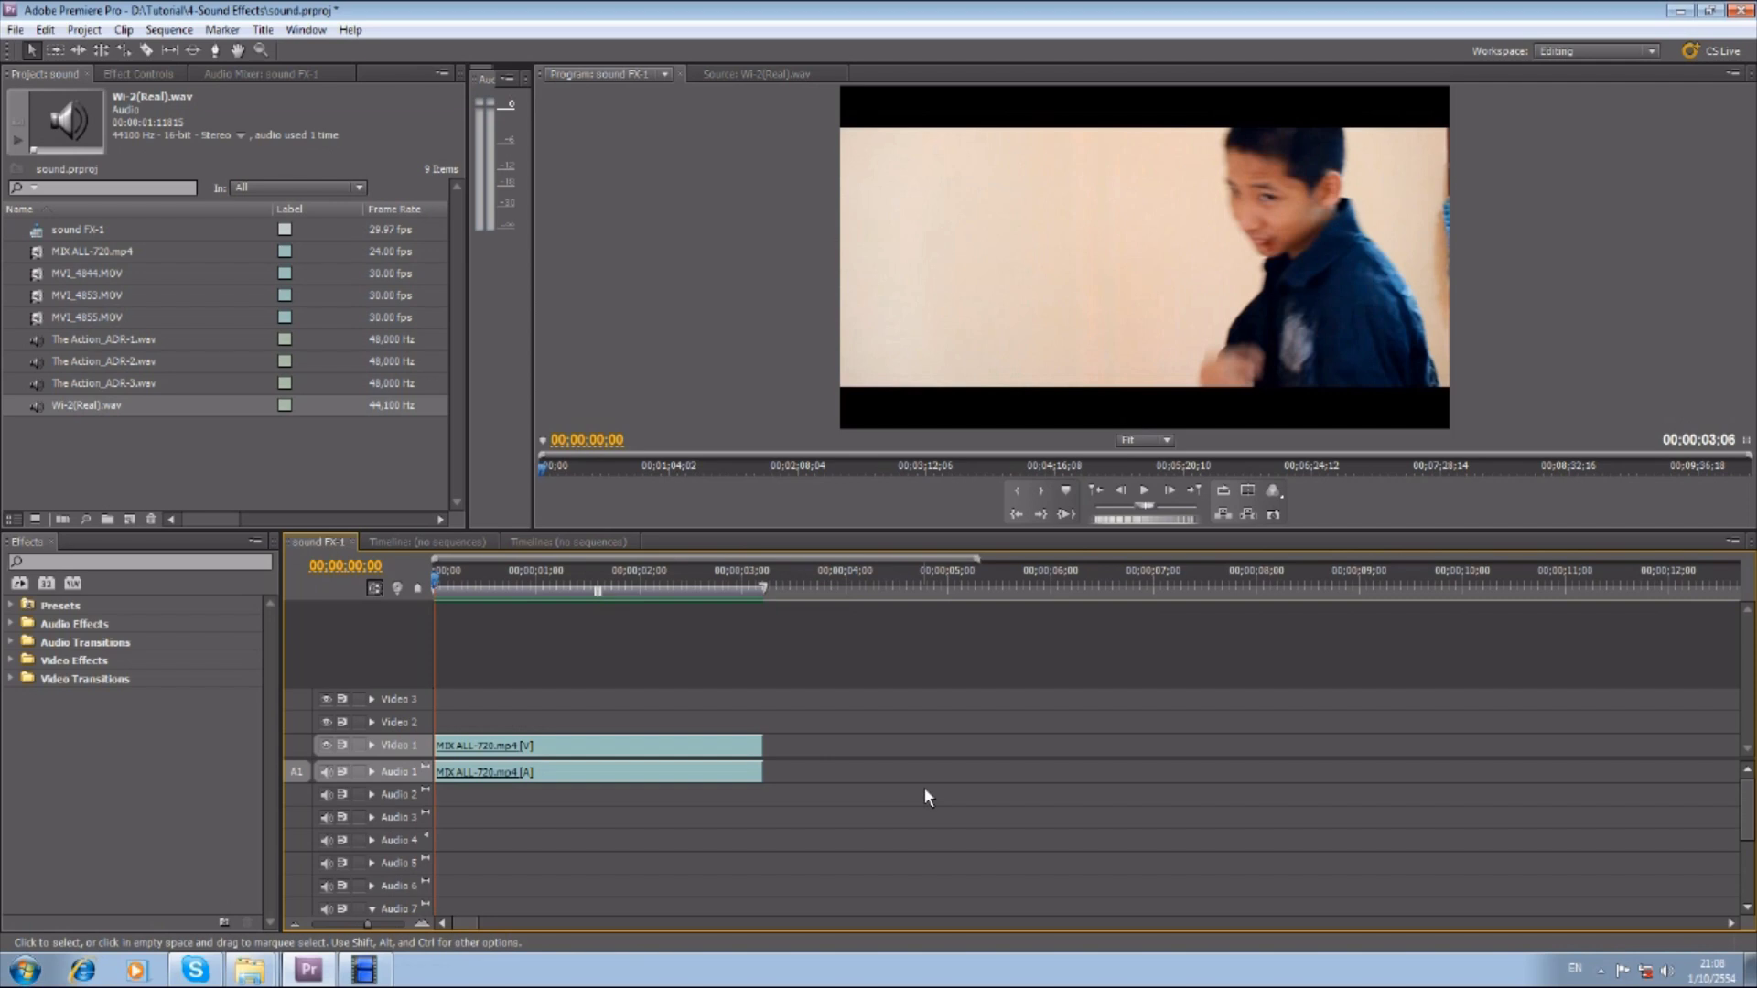
# Play and scrub through the fight sequence to review it.
pyautogui.press('space')
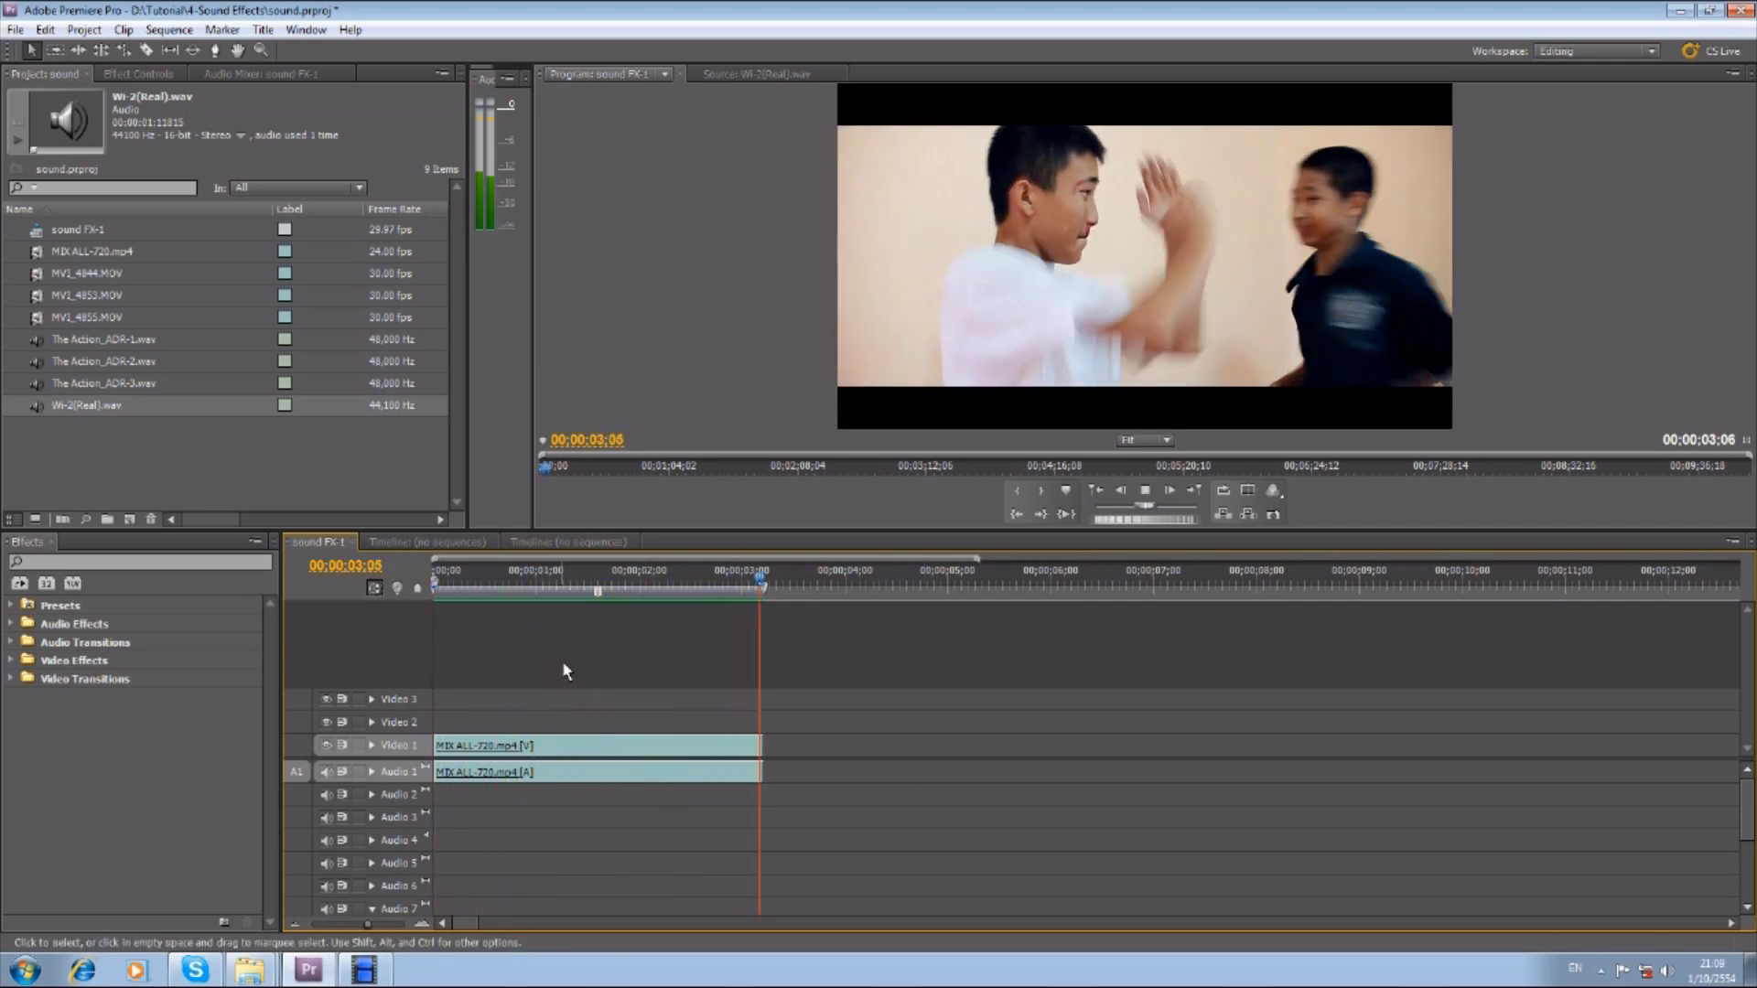
pyautogui.click(568, 583)
pyautogui.moveTo(571, 588); pyautogui.dragTo(666, 582)
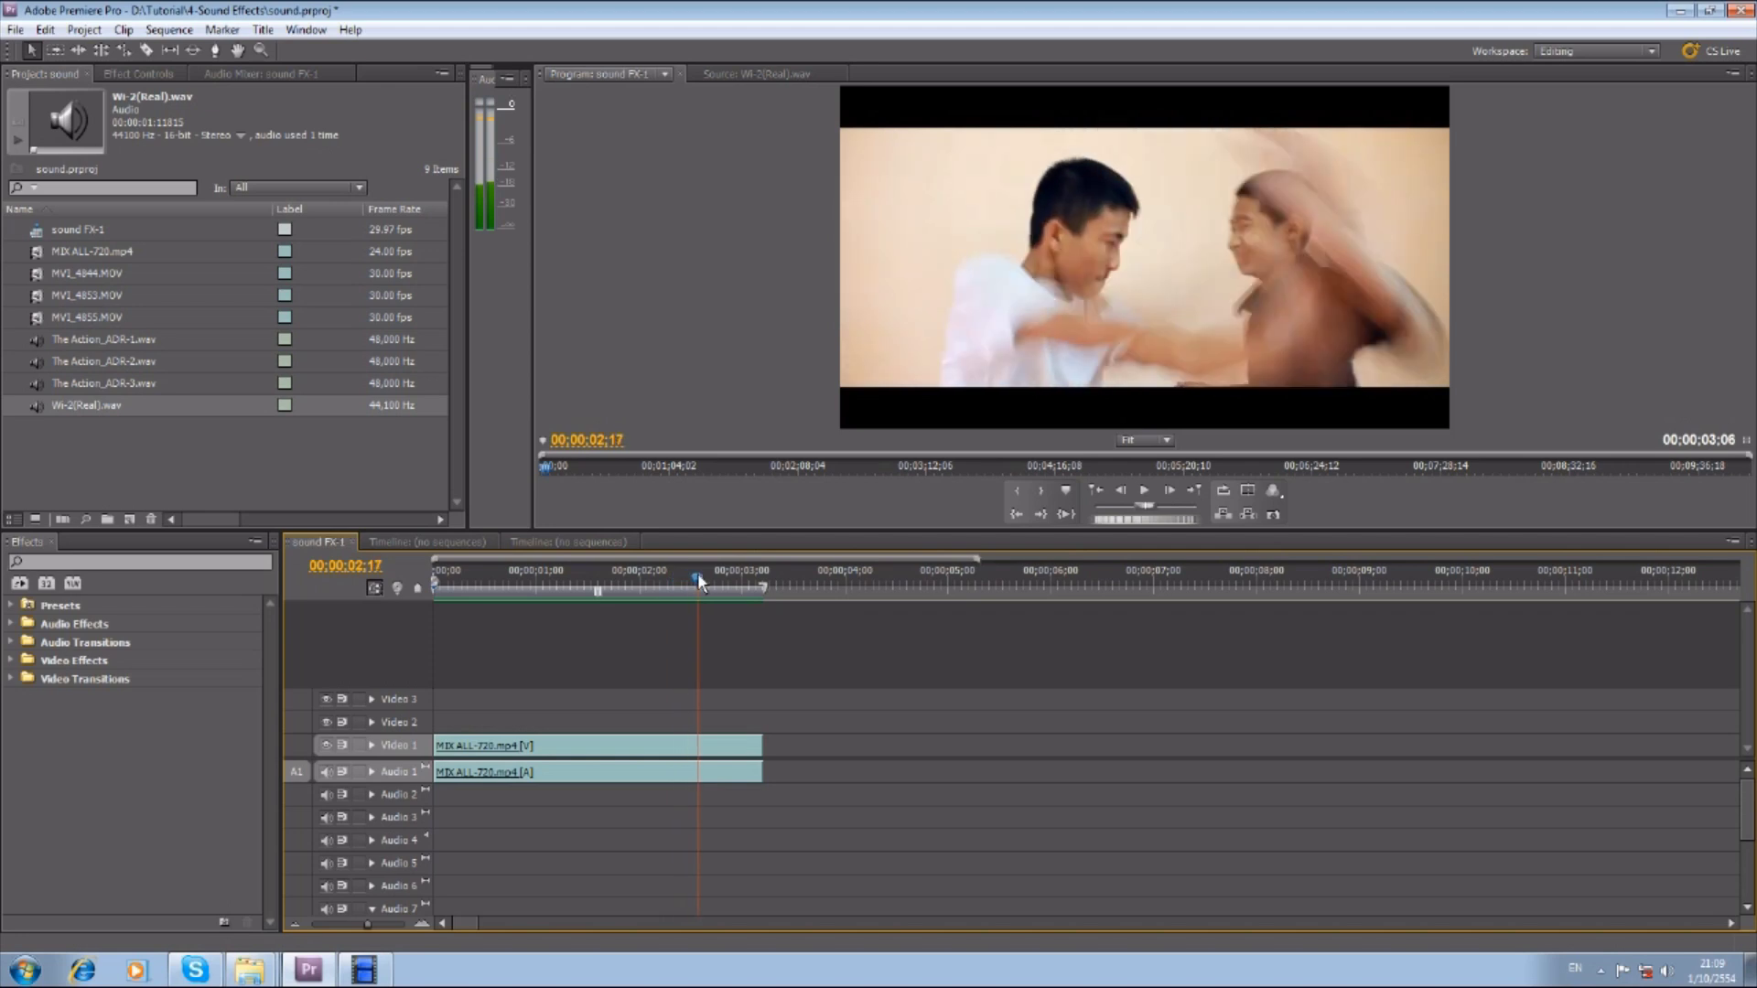
pyautogui.moveTo(666, 582); pyautogui.dragTo(729, 577)
pyautogui.click(495, 583)
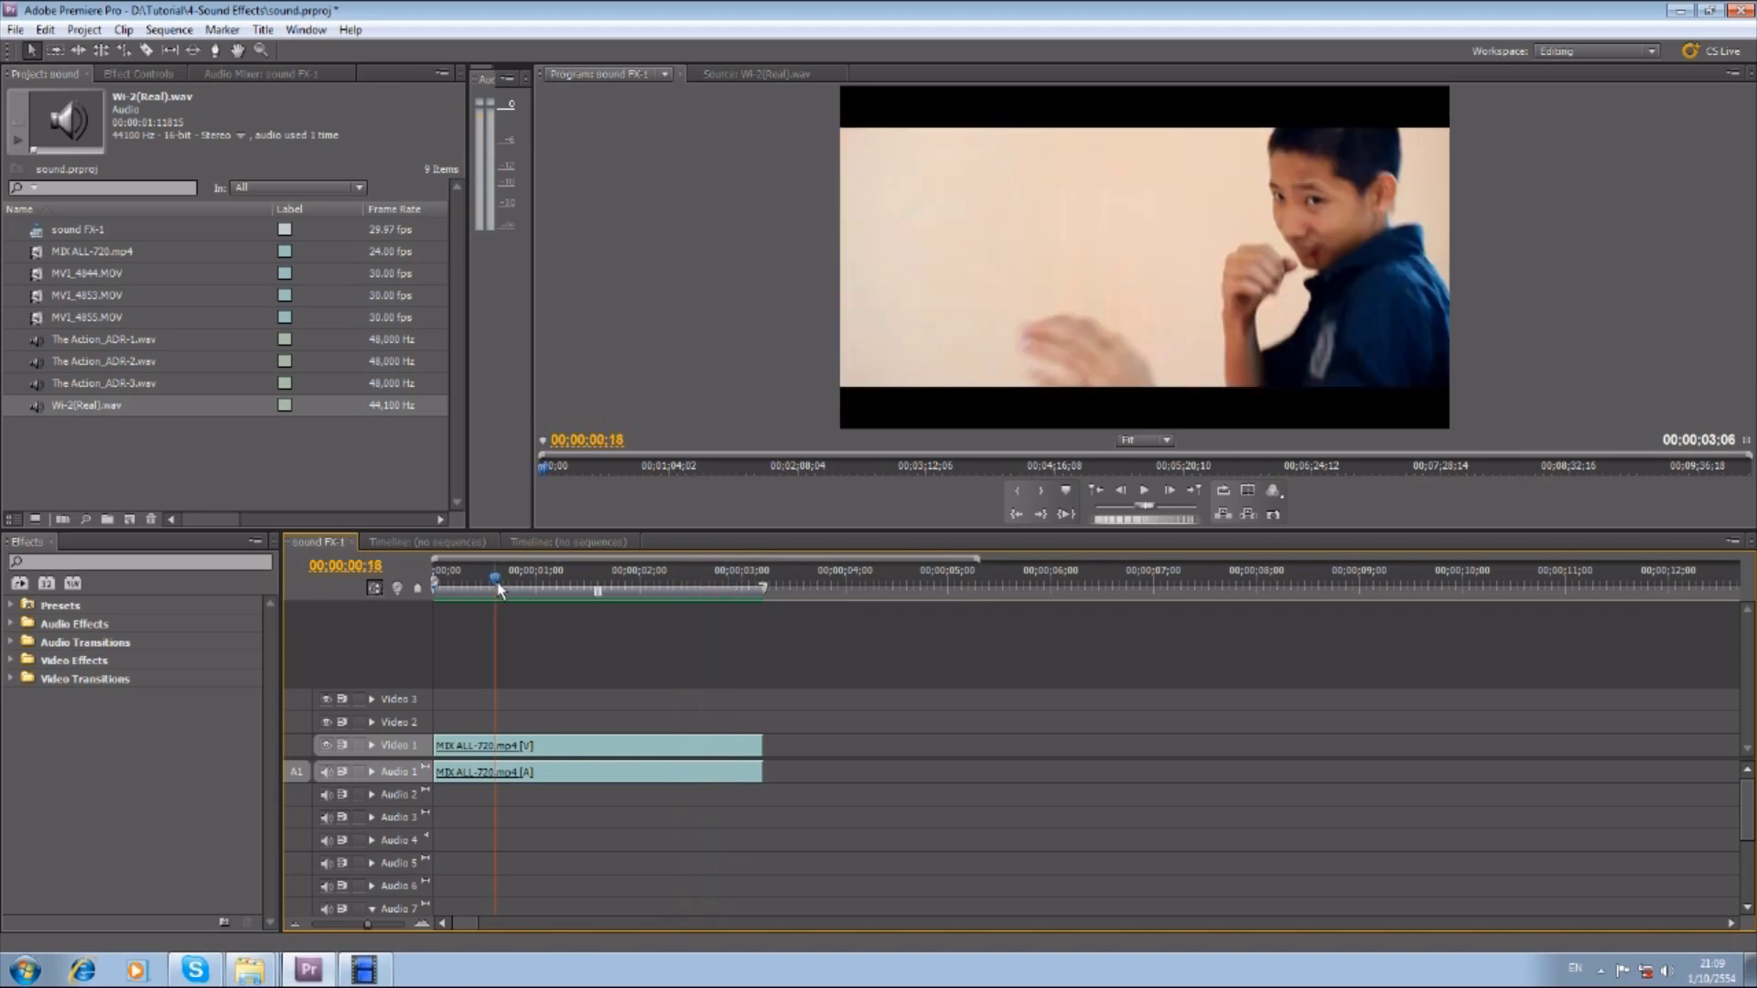
# Test playback with Audio 1 muted, then unmute it and replay from 13 frames.
pyautogui.click(327, 774)
pyautogui.press('space')
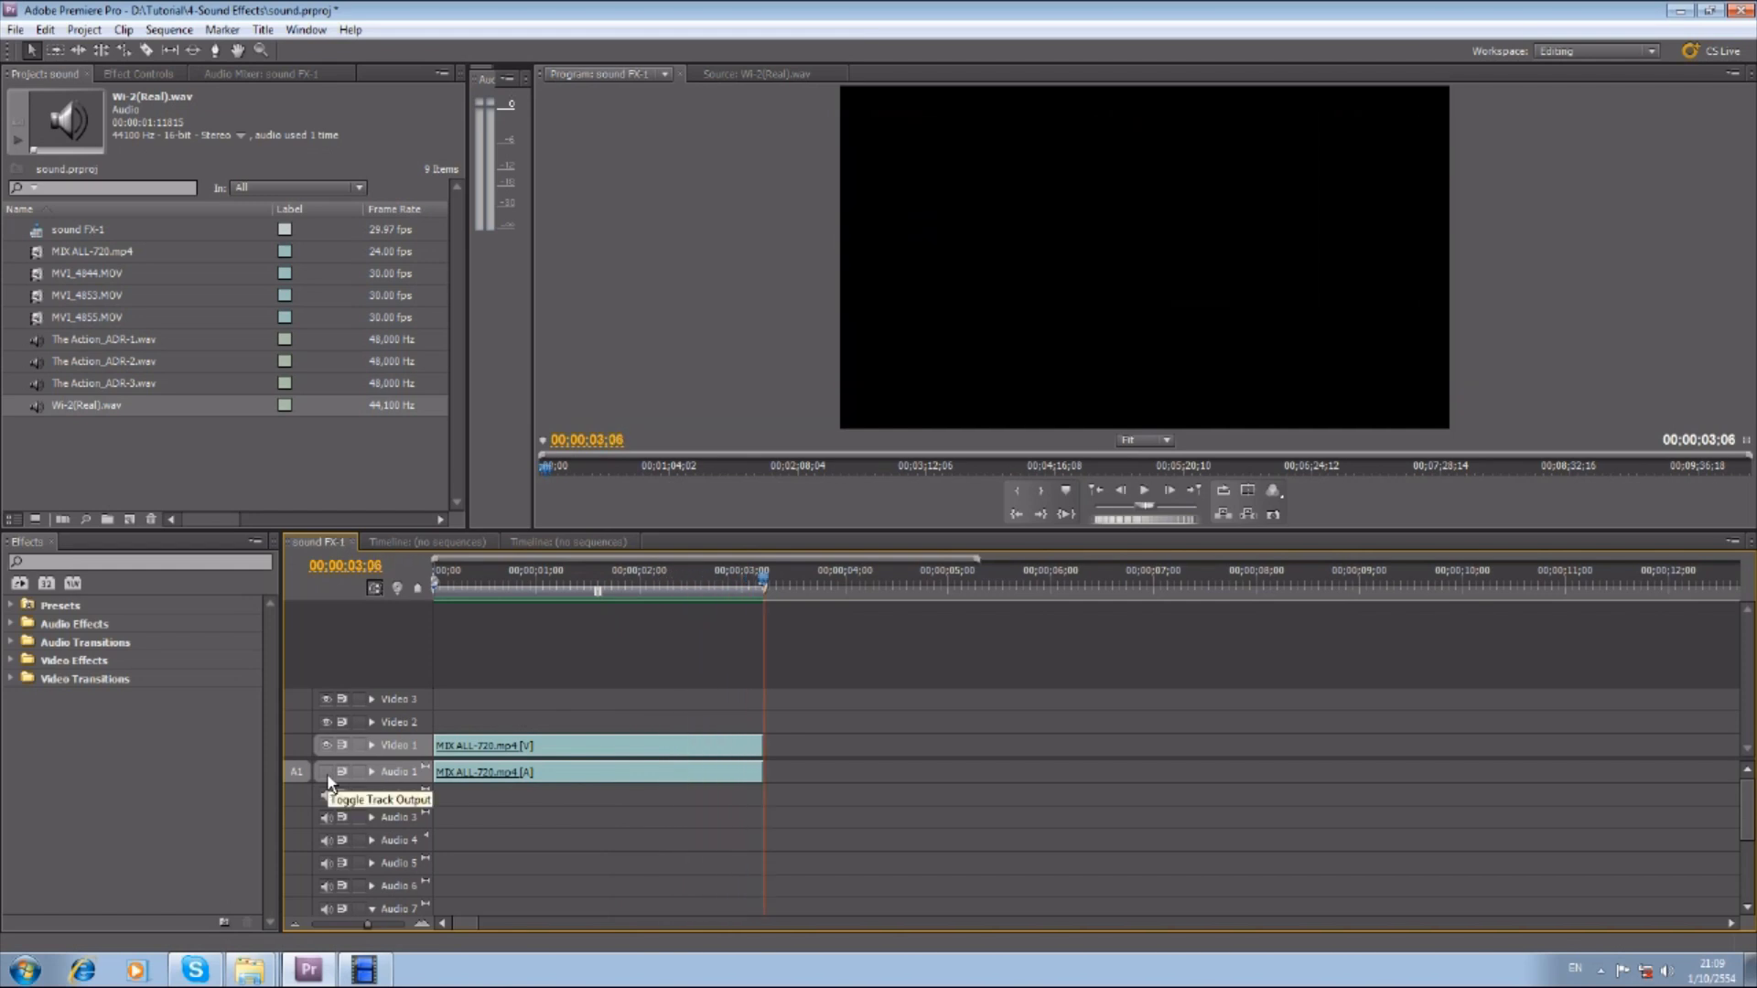
pyautogui.click(326, 772)
pyautogui.click(480, 586)
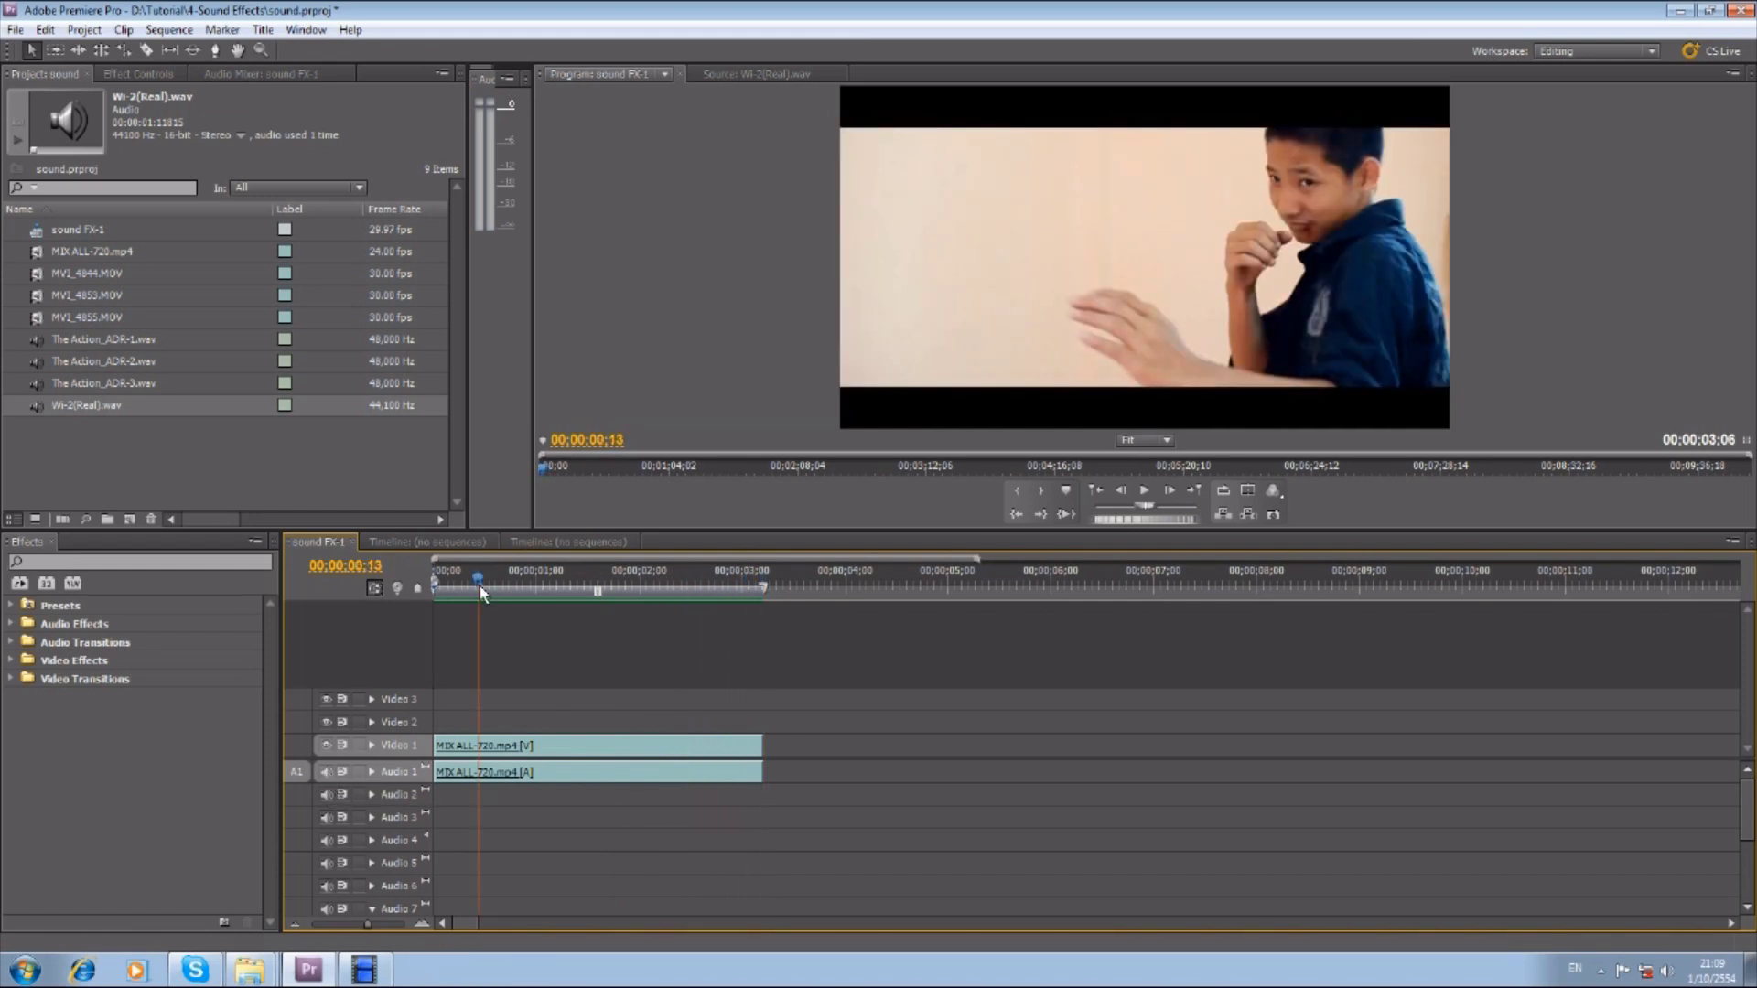
pyautogui.moveTo(480, 585); pyautogui.dragTo(456, 585)
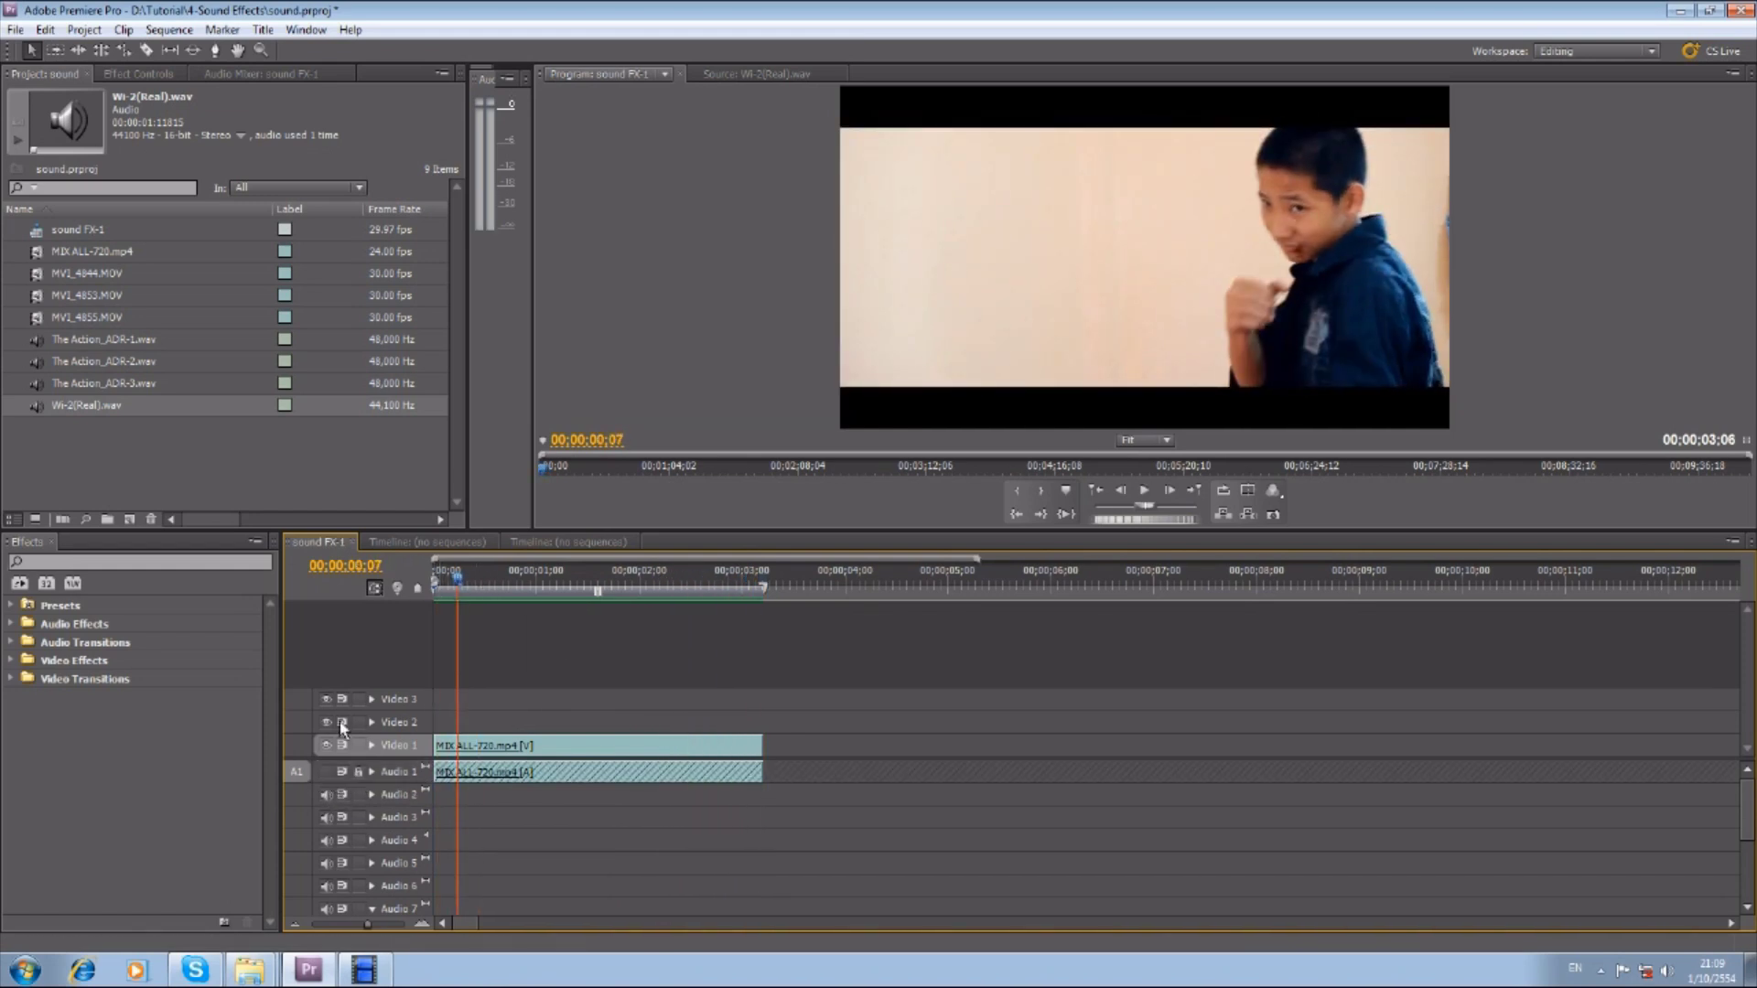
pyautogui.press('space')
pyautogui.click(479, 585)
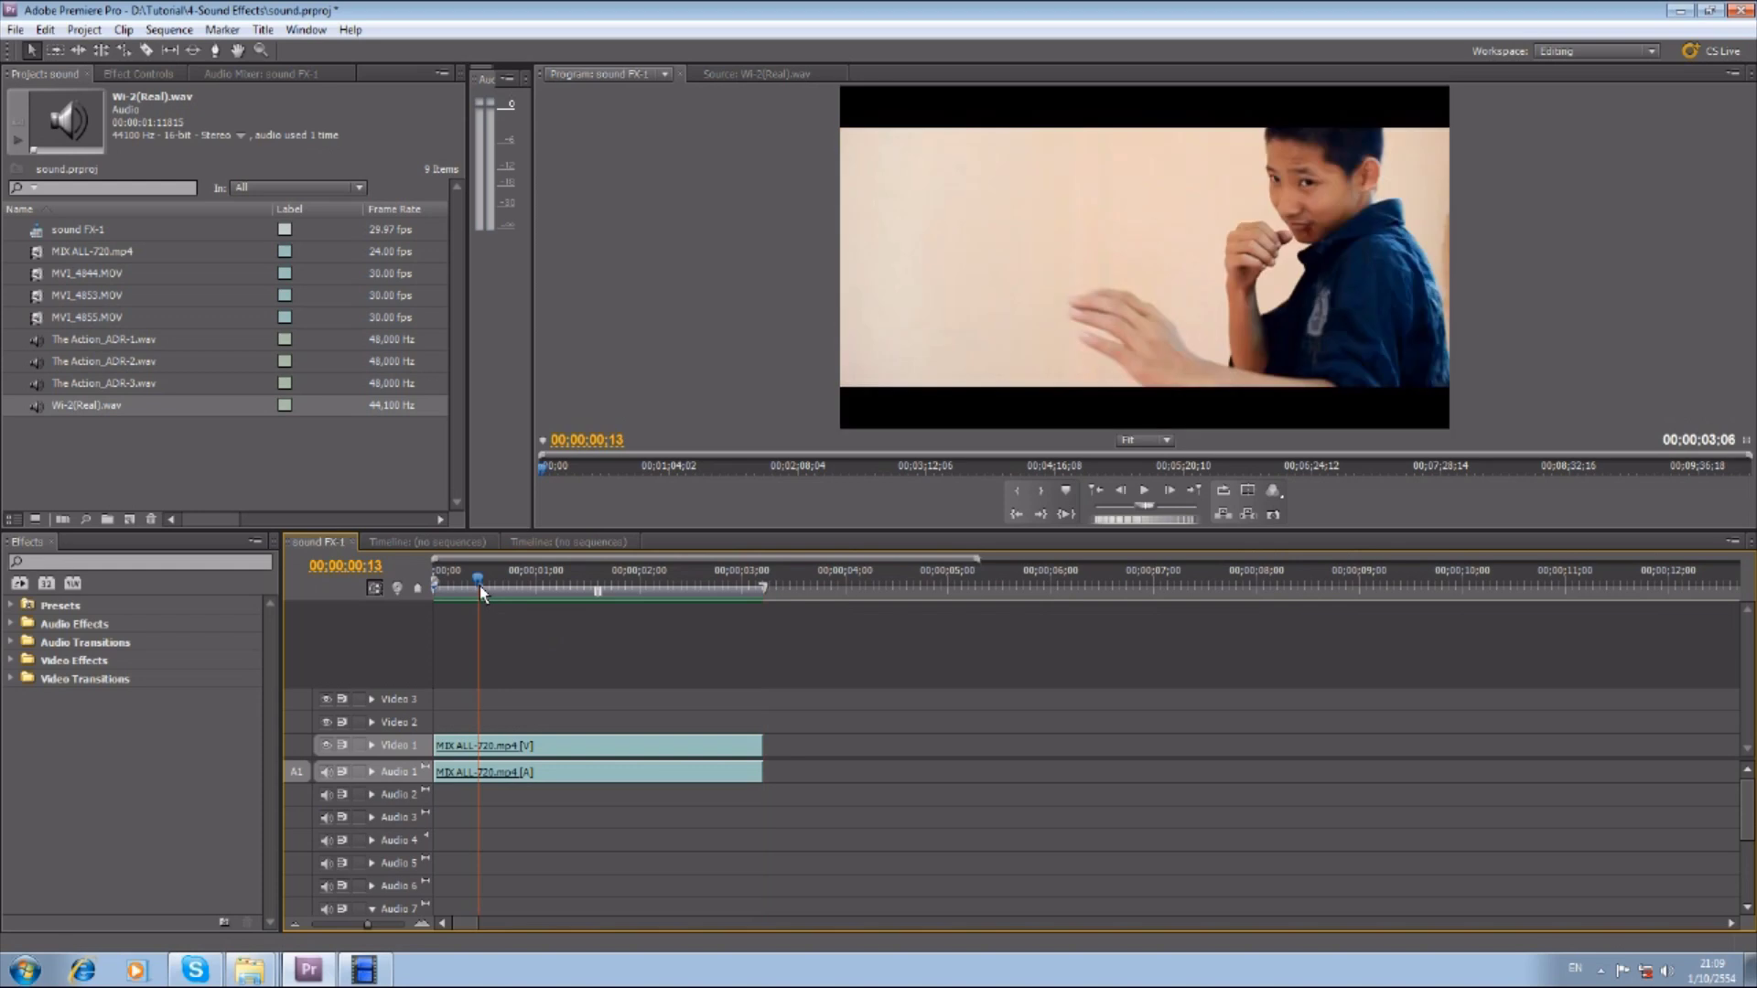
# Mute Audio 1, lock Audio 1 and Video 1, and load The Action_ADR-1.wav.
pyautogui.click(326, 771)
pyautogui.click(357, 771)
pyautogui.click(358, 745)
pyautogui.moveTo(537, 585); pyautogui.dragTo(582, 595)
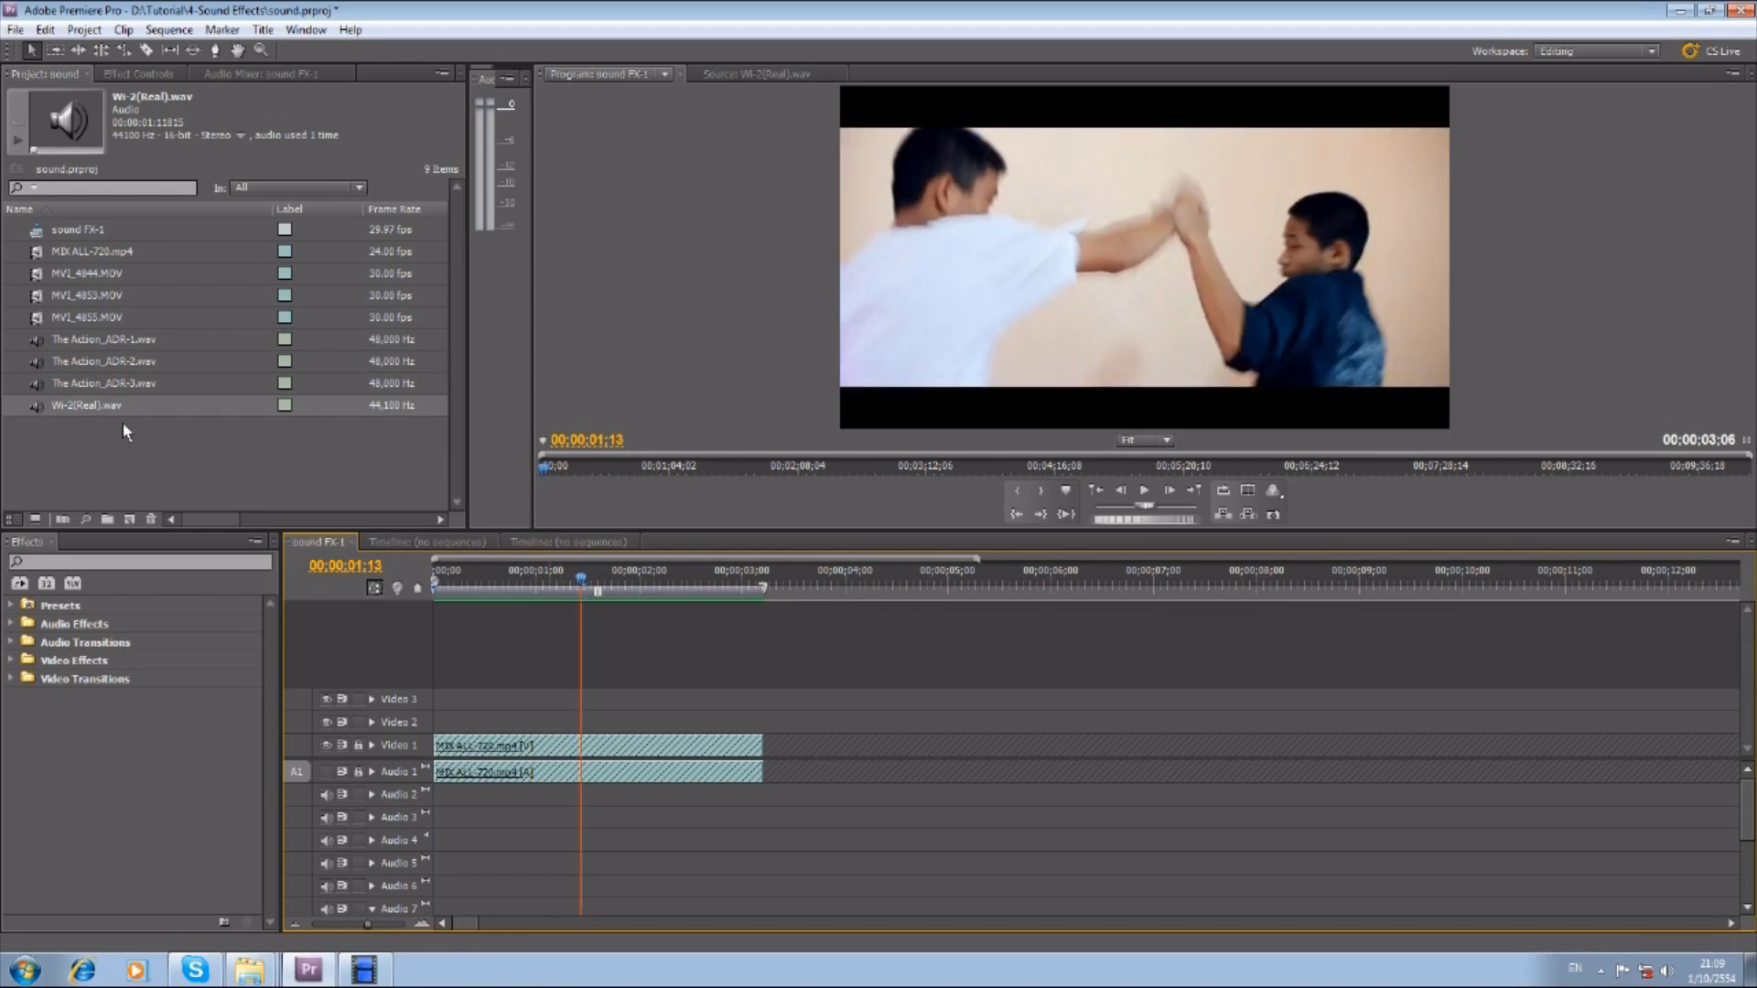
pyautogui.doubleClick(92, 339)
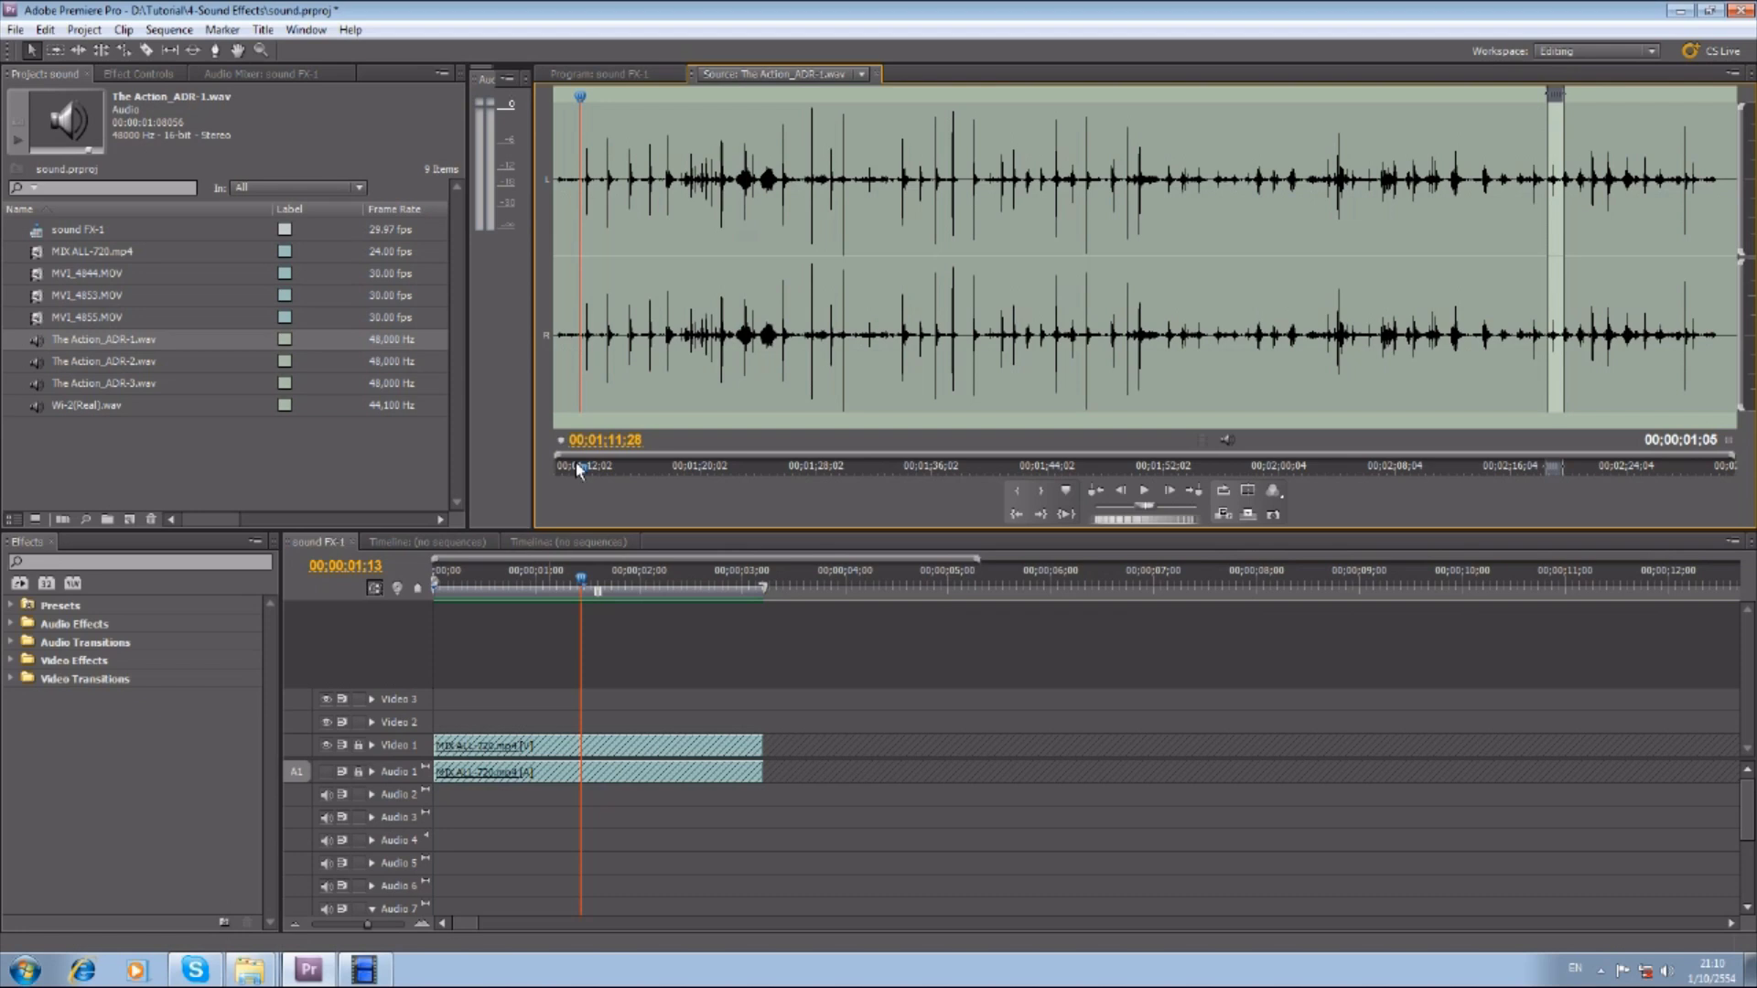
# Compare the sequence frame near 1 second 9 frames with the ADR waveform.
pyautogui.press('Left')
pyautogui.press('Left')
pyautogui.press('Left')
pyautogui.moveTo(567, 578)
pyautogui.mouseDown()
pyautogui.moveTo(446, 593)
pyautogui.moveTo(562, 582)
pyautogui.mouseUp()
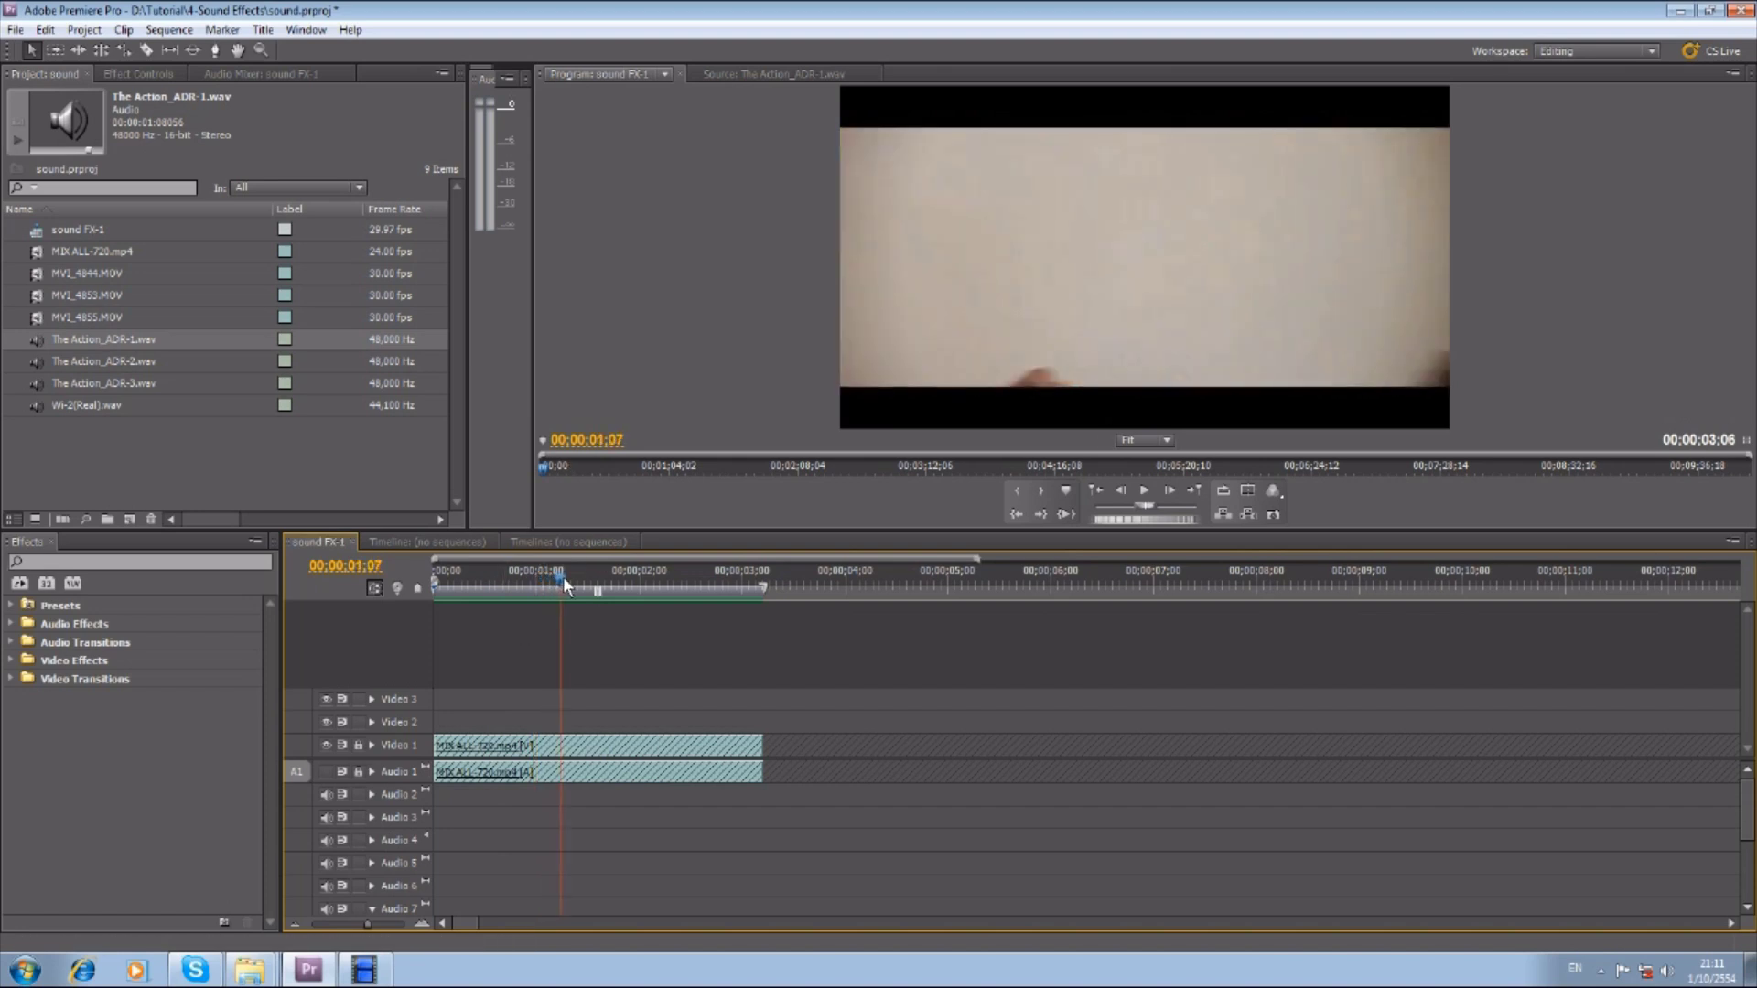
pyautogui.moveTo(561, 582); pyautogui.dragTo(568, 582)
pyautogui.hotkey('shift', '2')
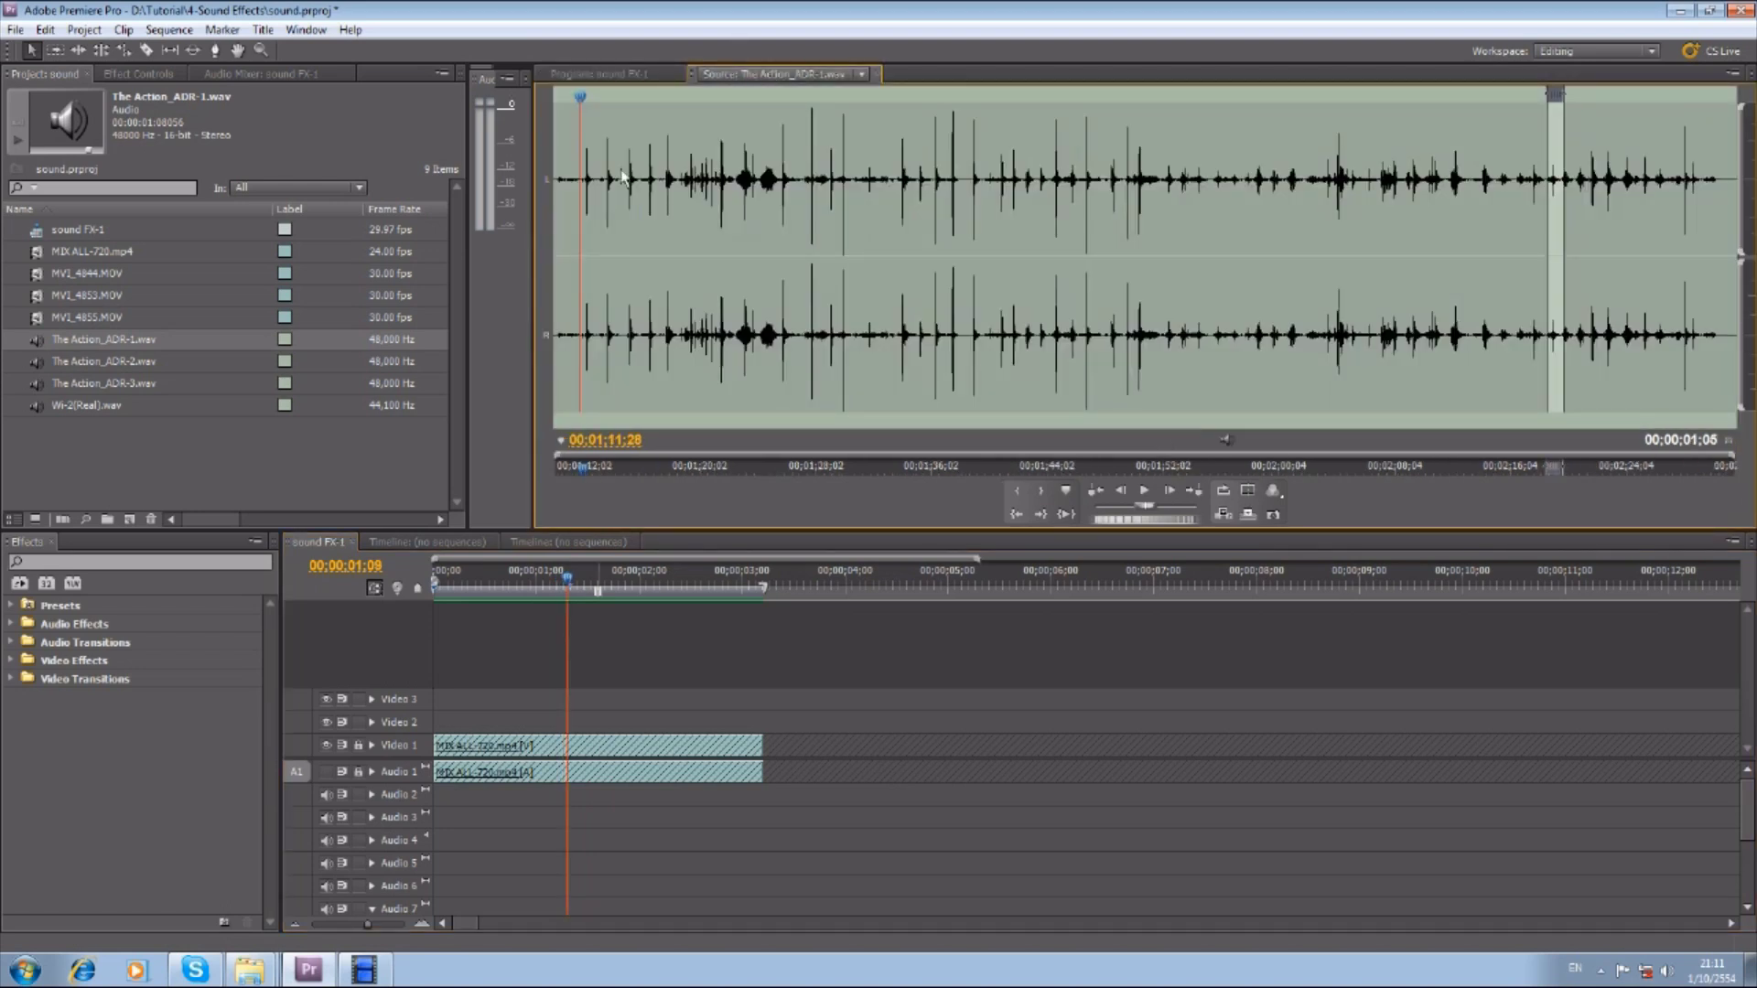
pyautogui.click(566, 579)
pyautogui.click(772, 75)
# Play and scrub The Action_ADR-1.wav from its start to hear the punches.
pyautogui.press('space')
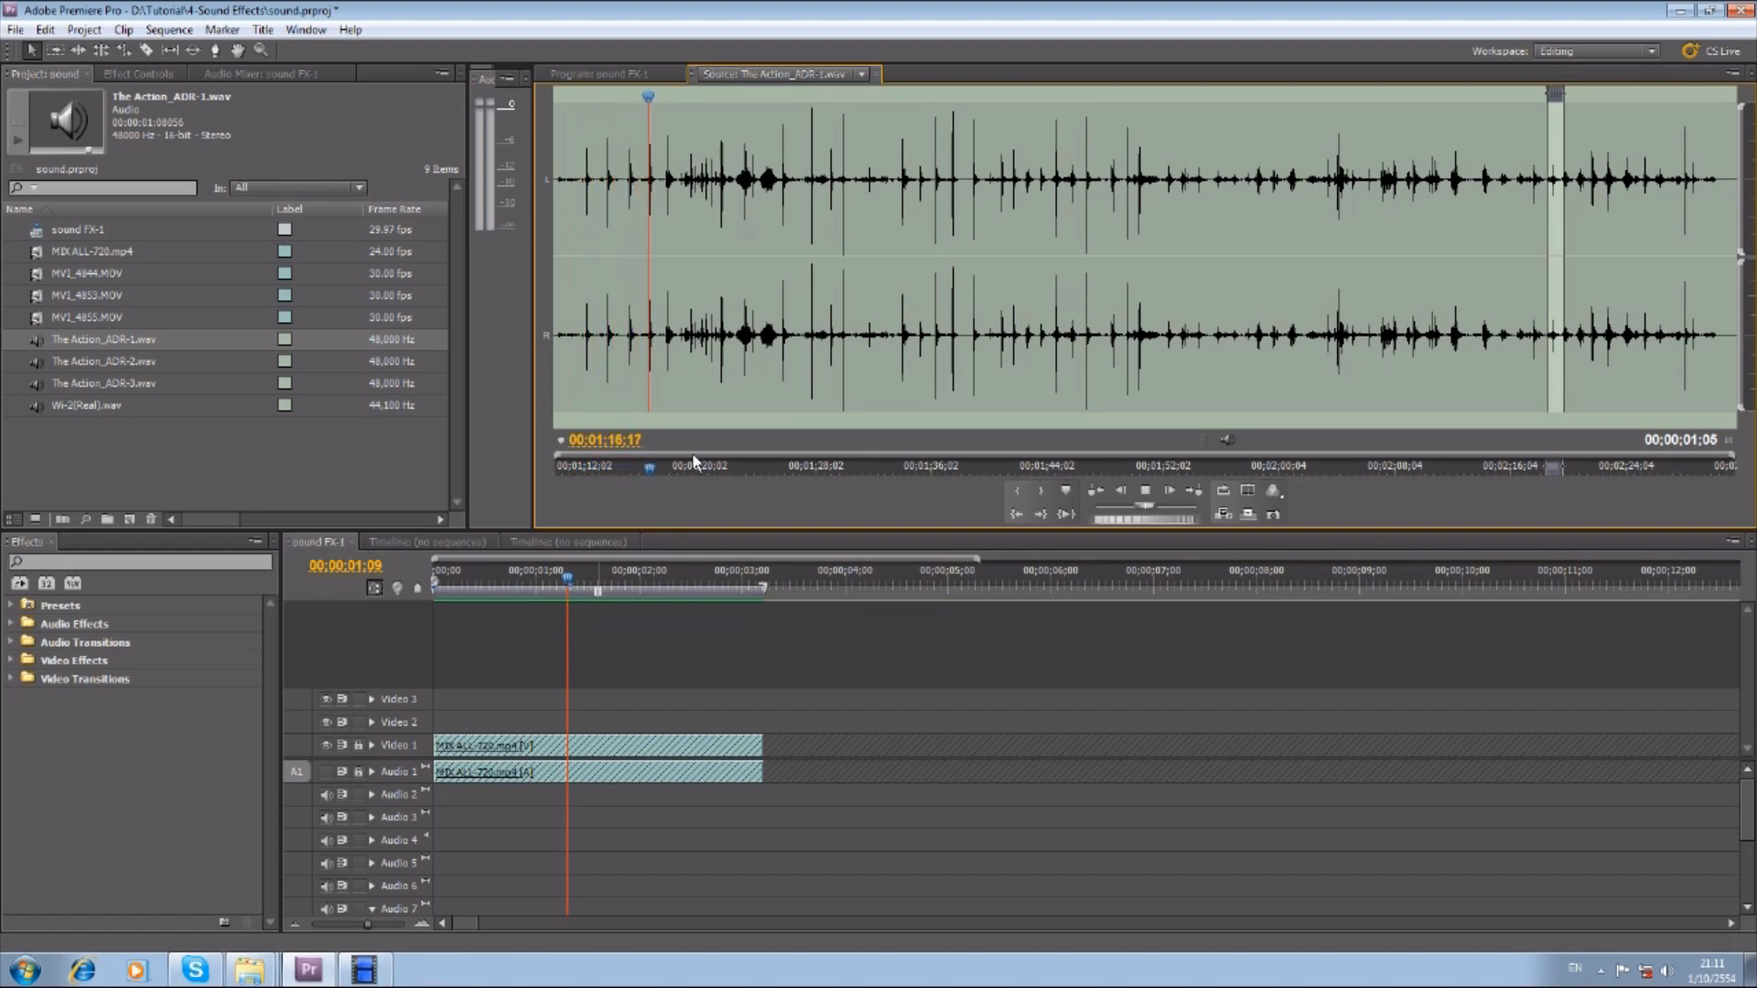
pyautogui.click(663, 467)
pyautogui.moveTo(663, 469); pyautogui.dragTo(640, 470)
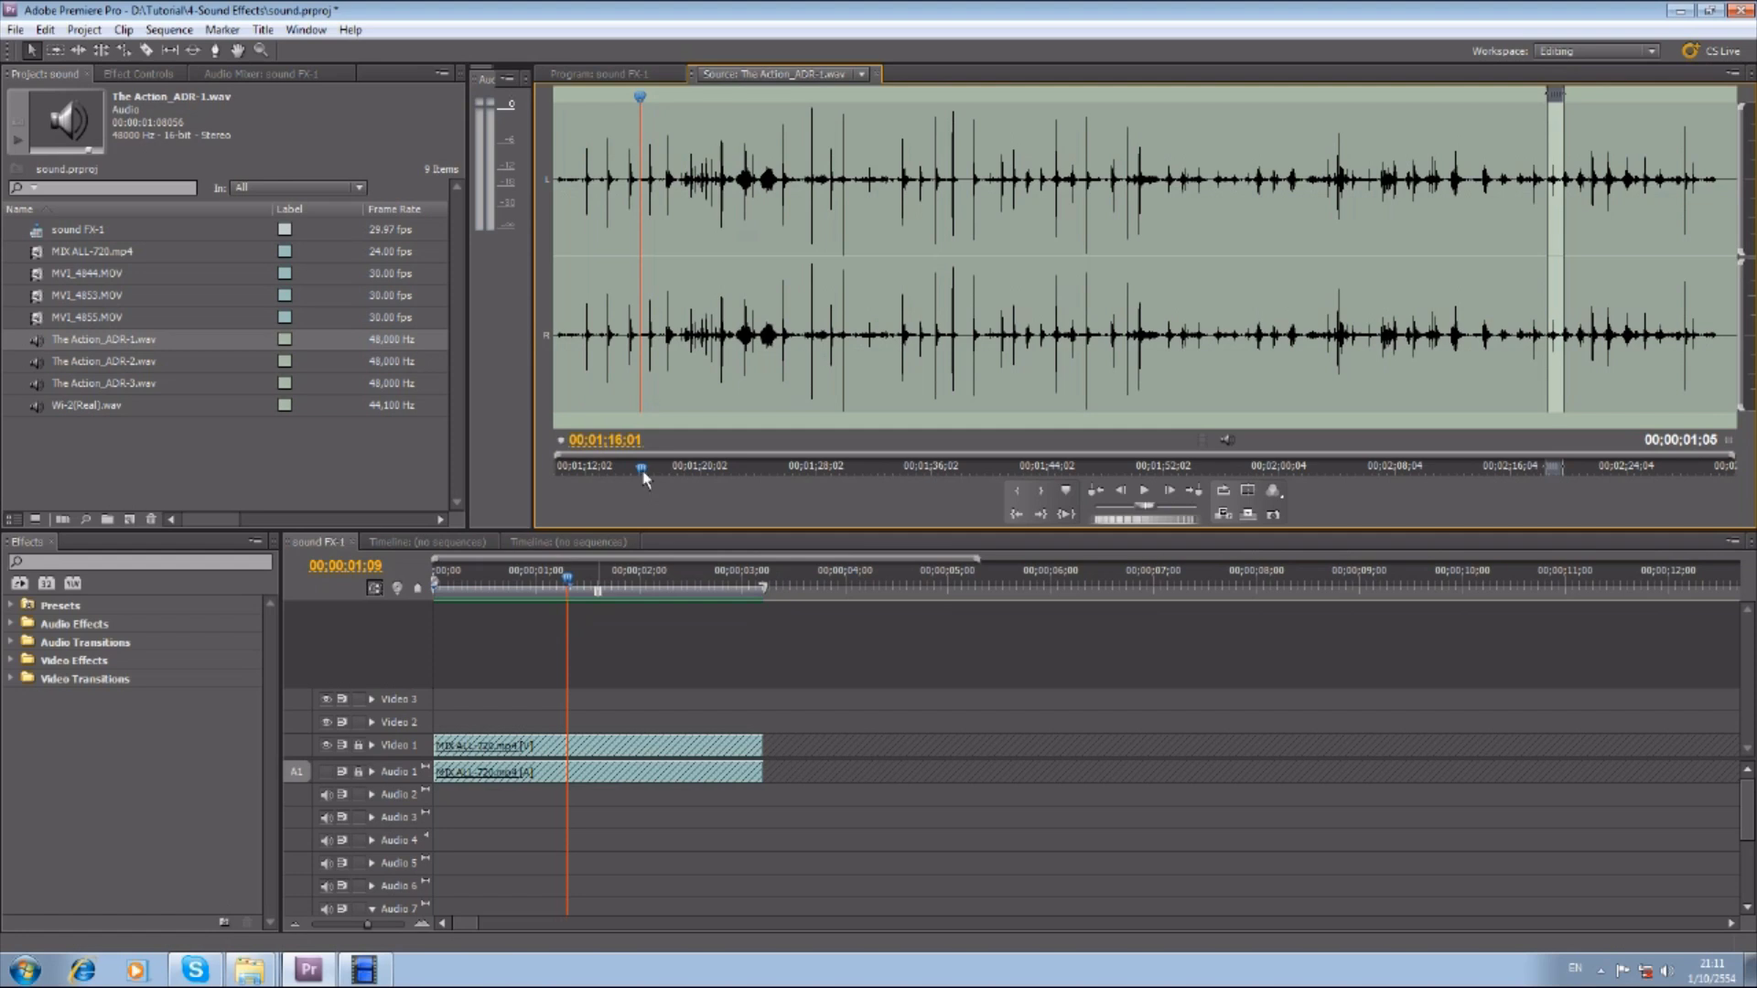
pyautogui.moveTo(651, 470); pyautogui.dragTo(581, 471)
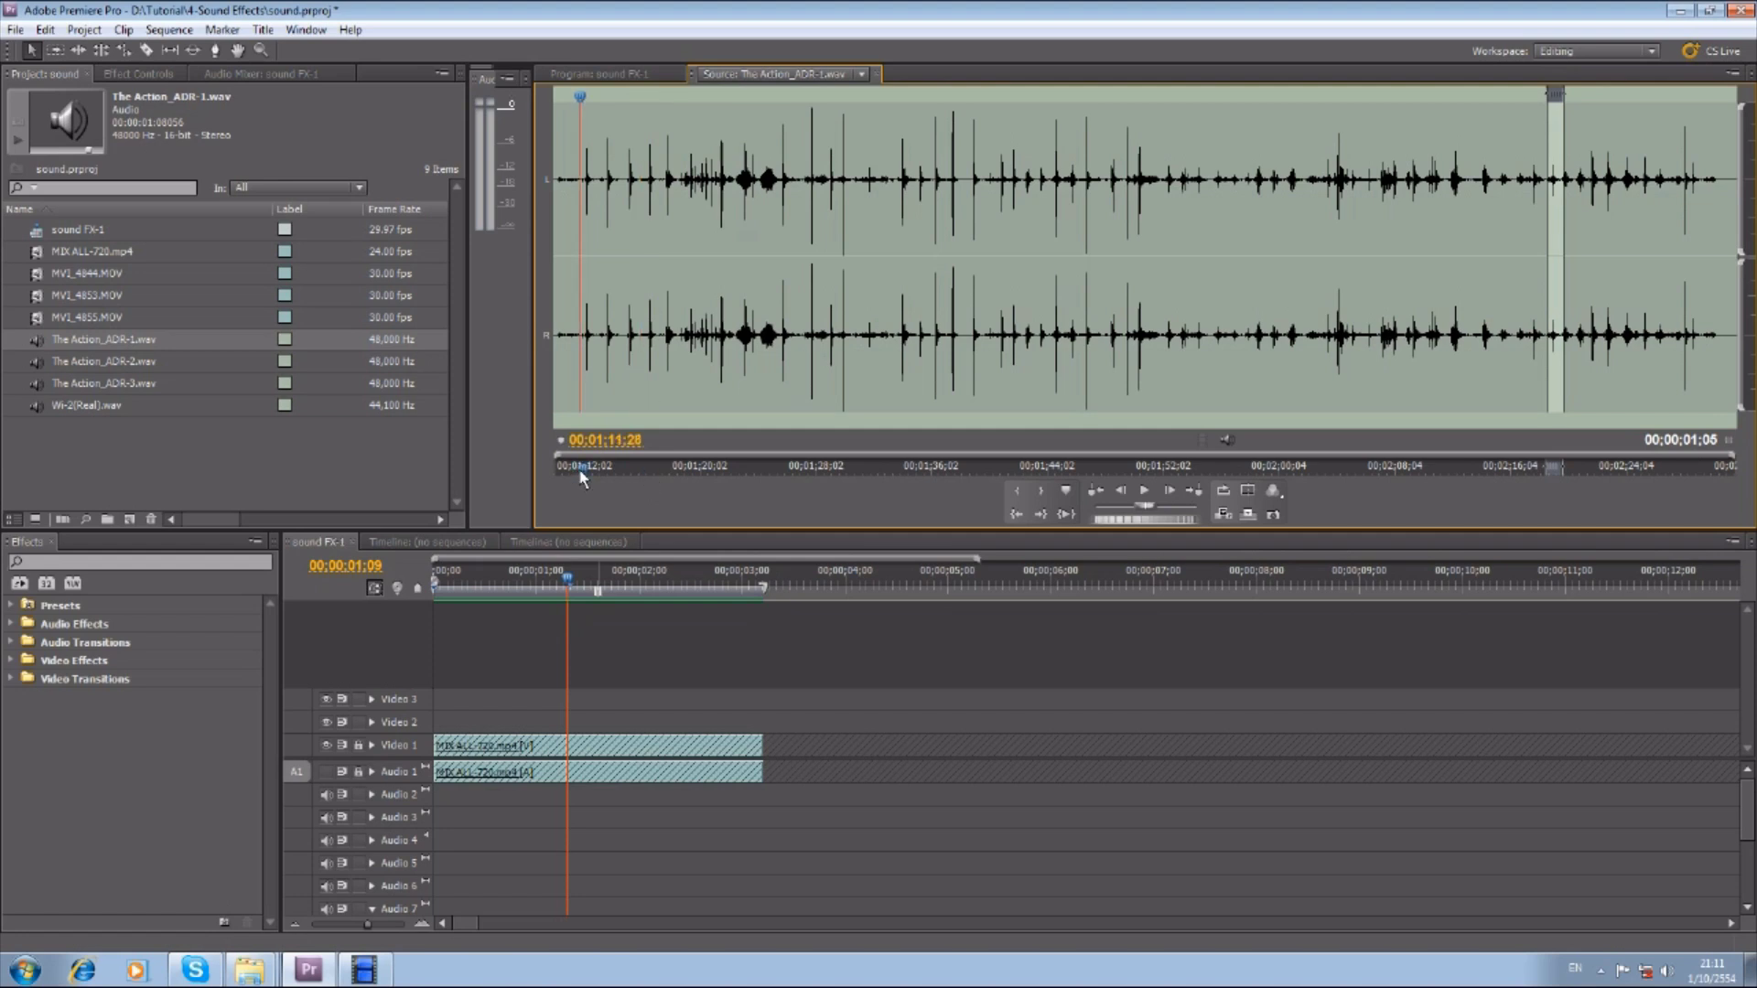
pyautogui.press('space')
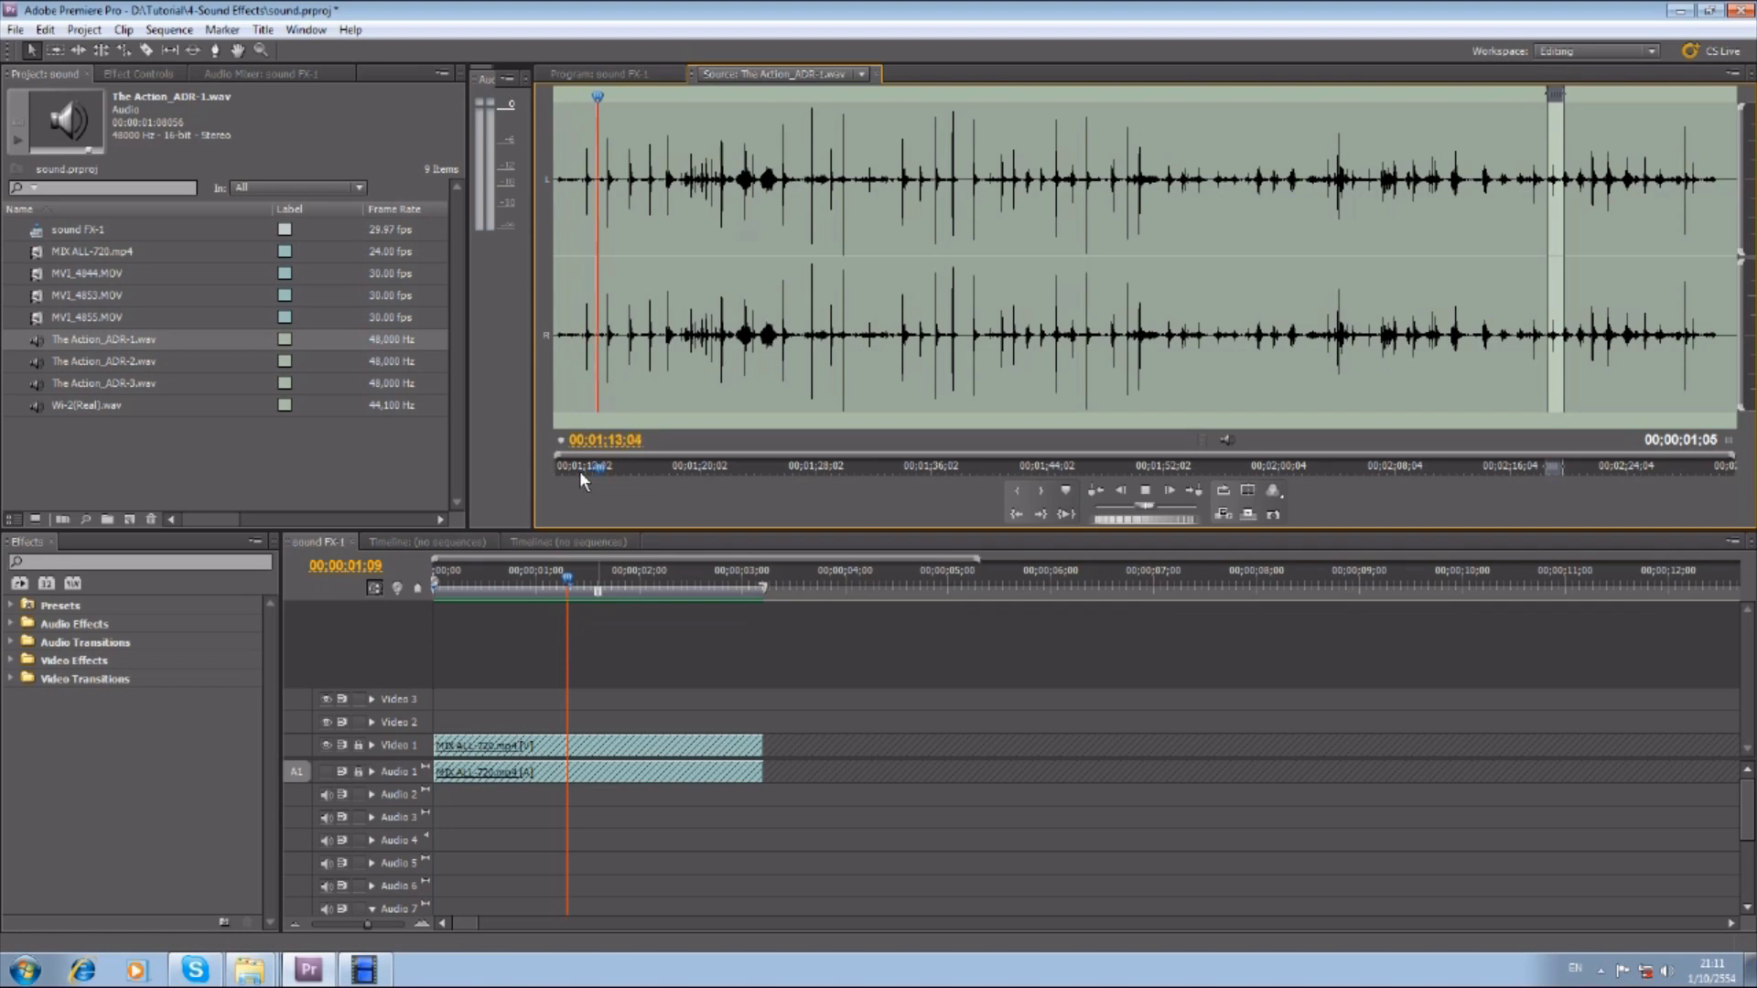
pyautogui.press('space')
# Audition a later ADR punch near 2:13 and check the hit timing in the sequence.
pyautogui.moveTo(1450, 469); pyautogui.dragTo(1477, 470)
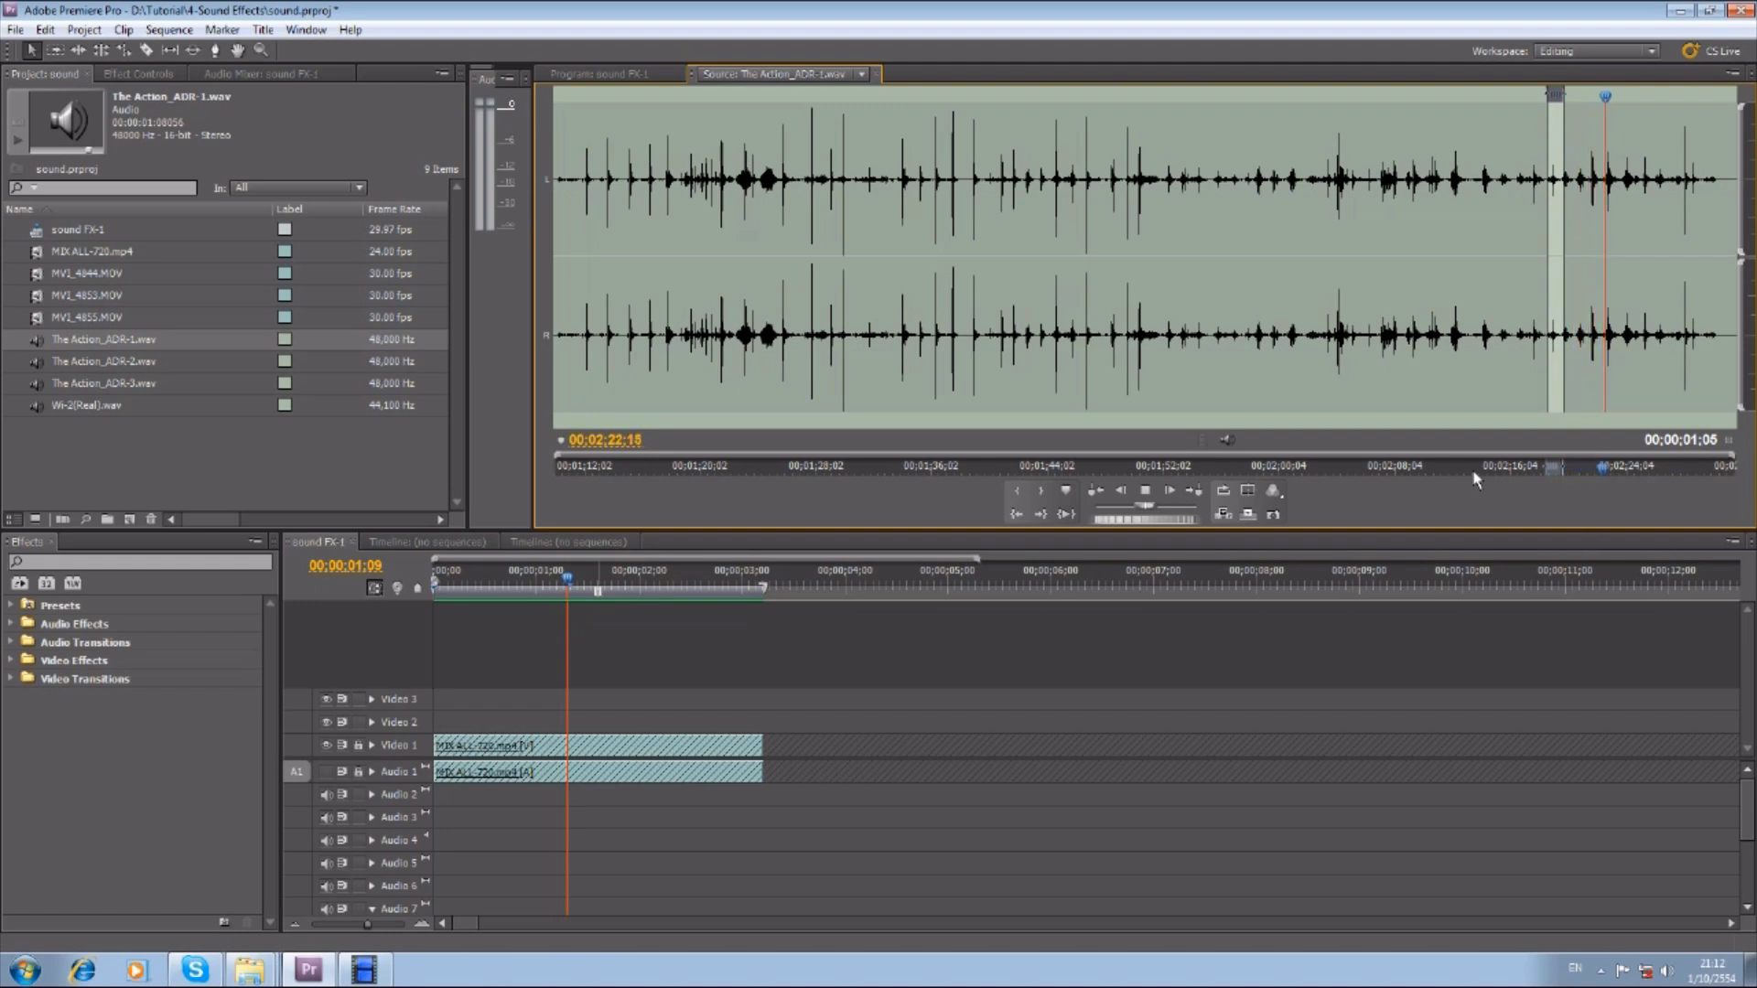
pyautogui.click(1475, 469)
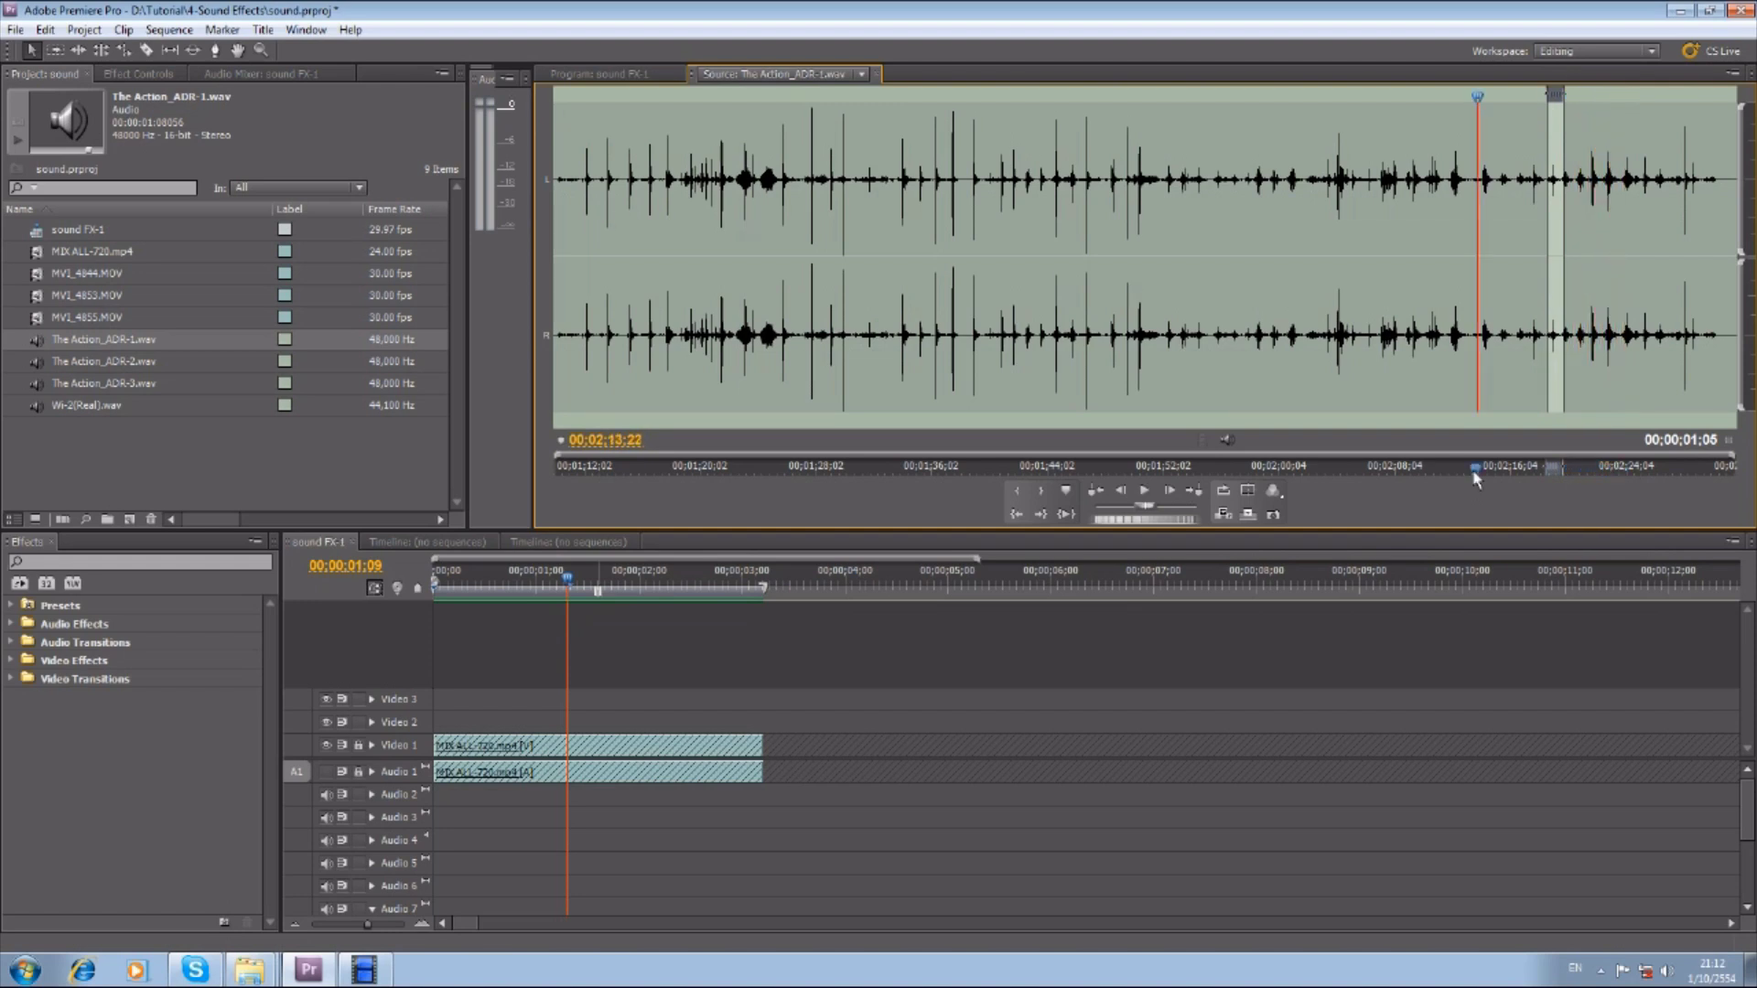
pyautogui.press('space')
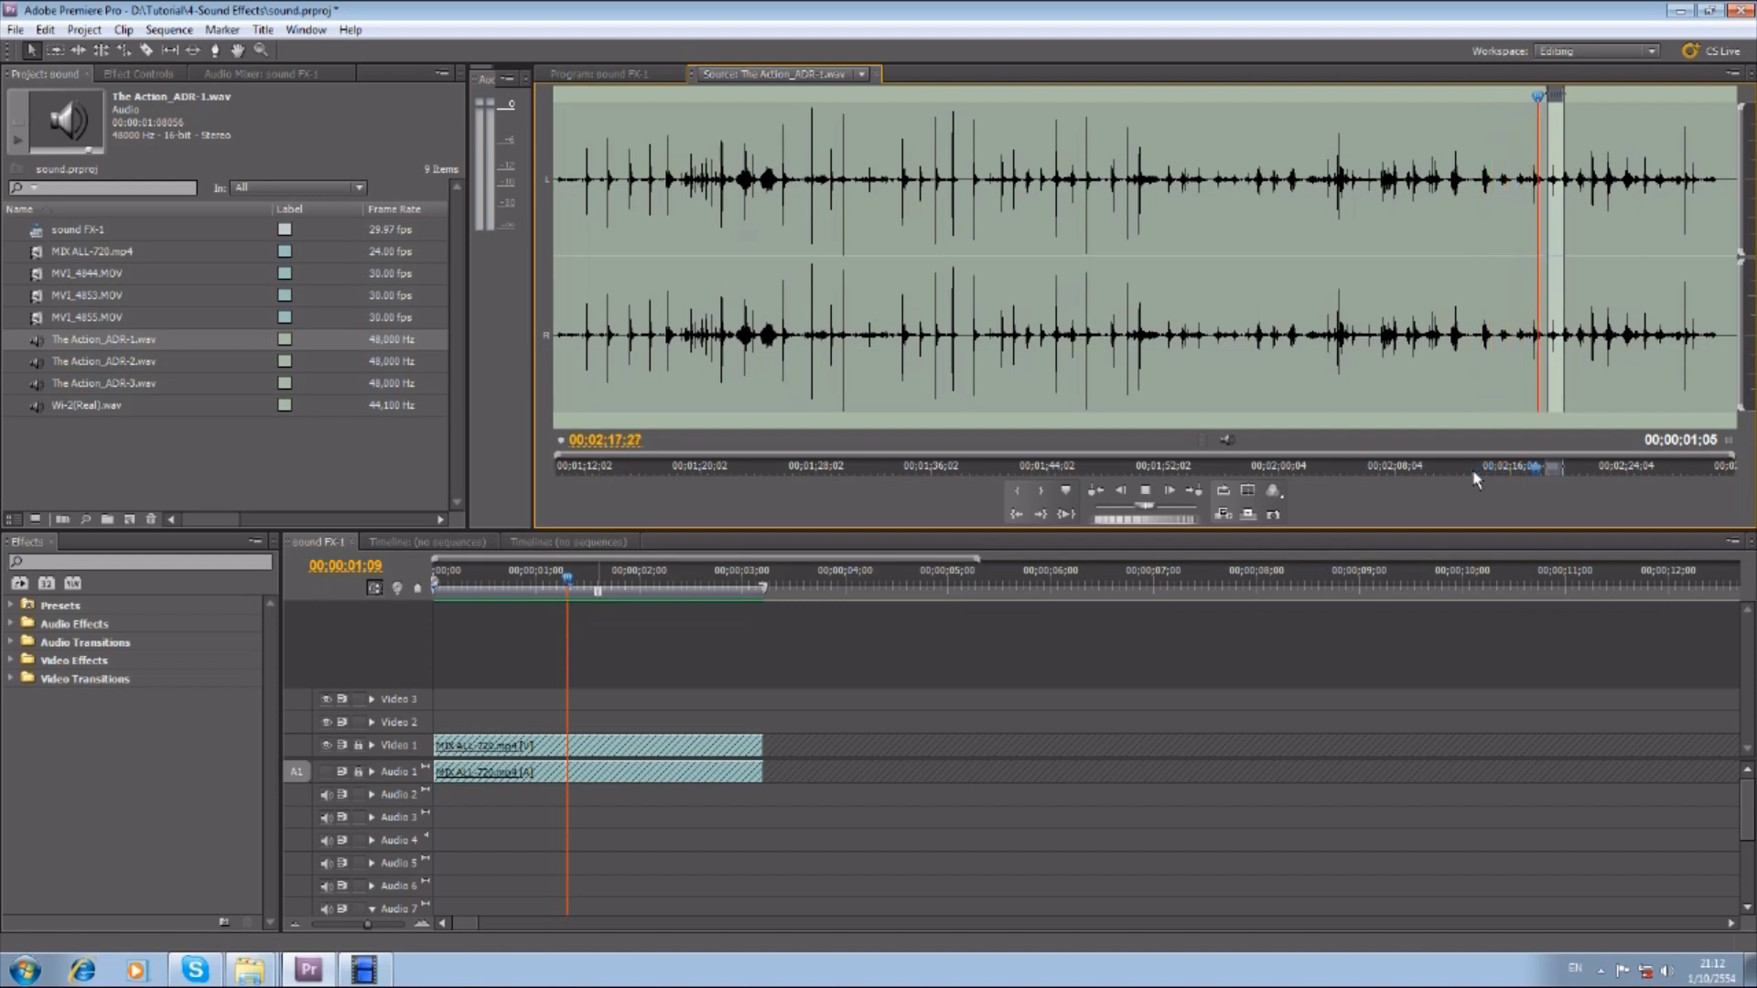
pyautogui.moveTo(567, 581)
pyautogui.mouseDown()
pyautogui.moveTo(542, 591)
pyautogui.moveTo(574, 589)
pyautogui.mouseUp()
pyautogui.click(584, 468)
pyautogui.press('space')
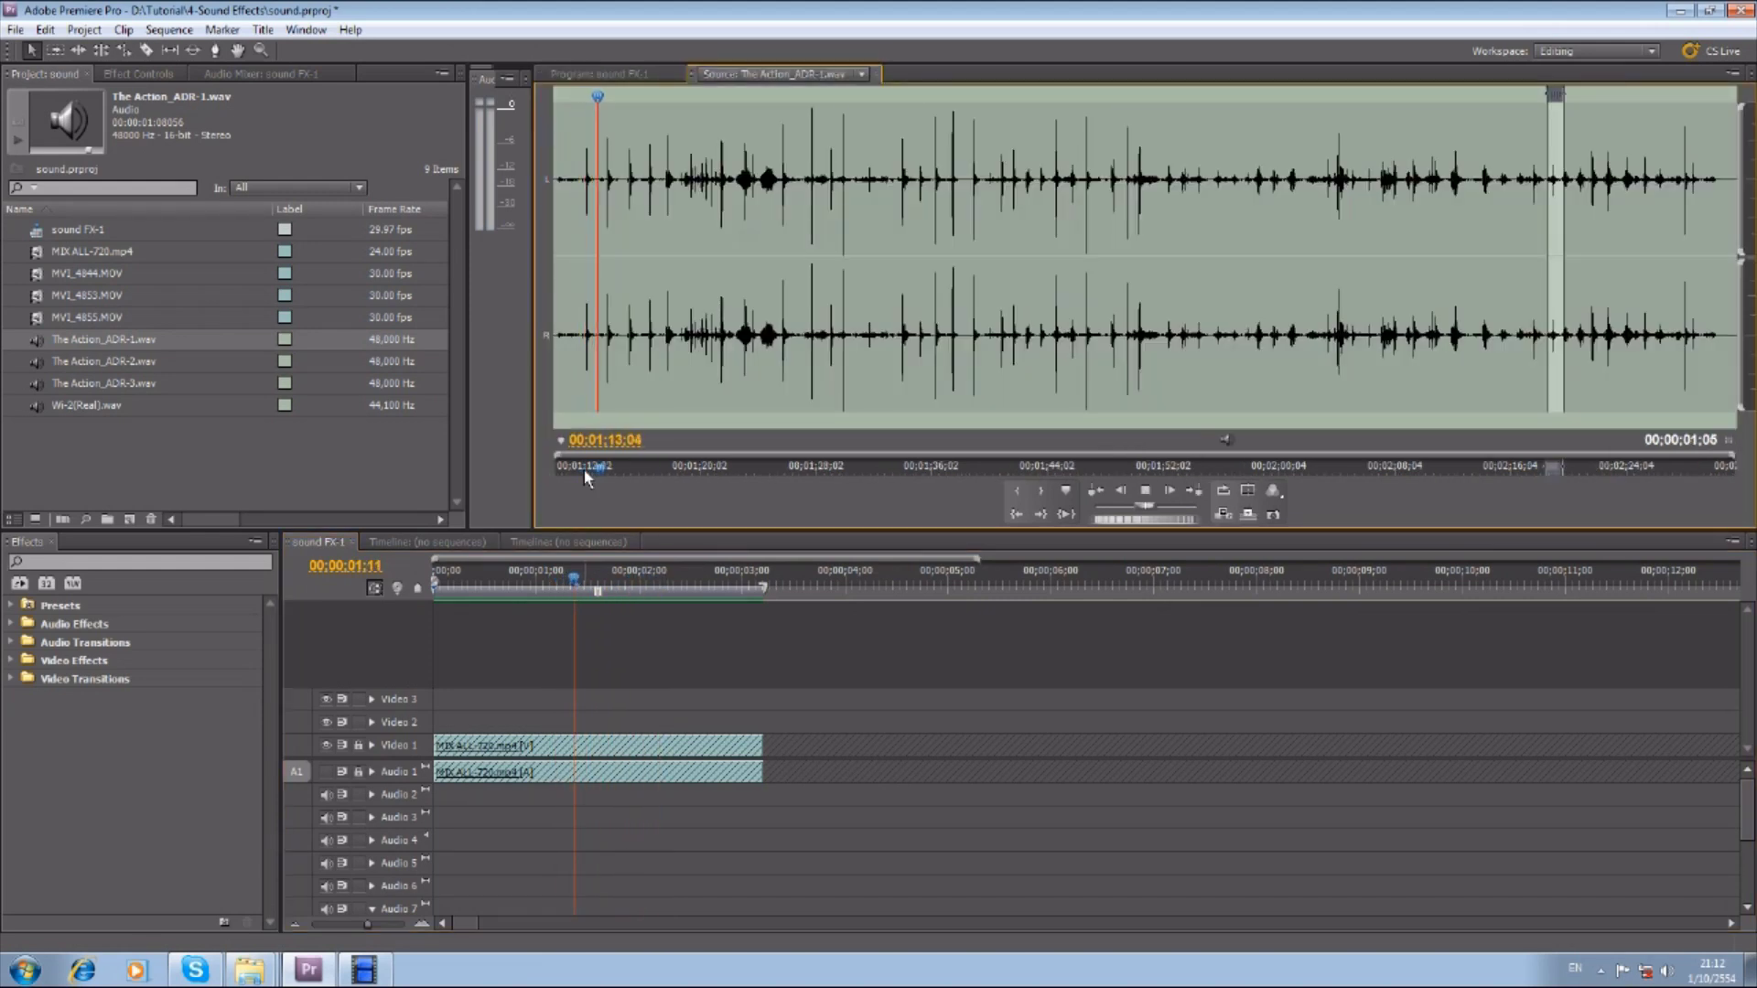
# Mark In and Out points around the first punch in the ADR recording.
pyautogui.click(606, 469)
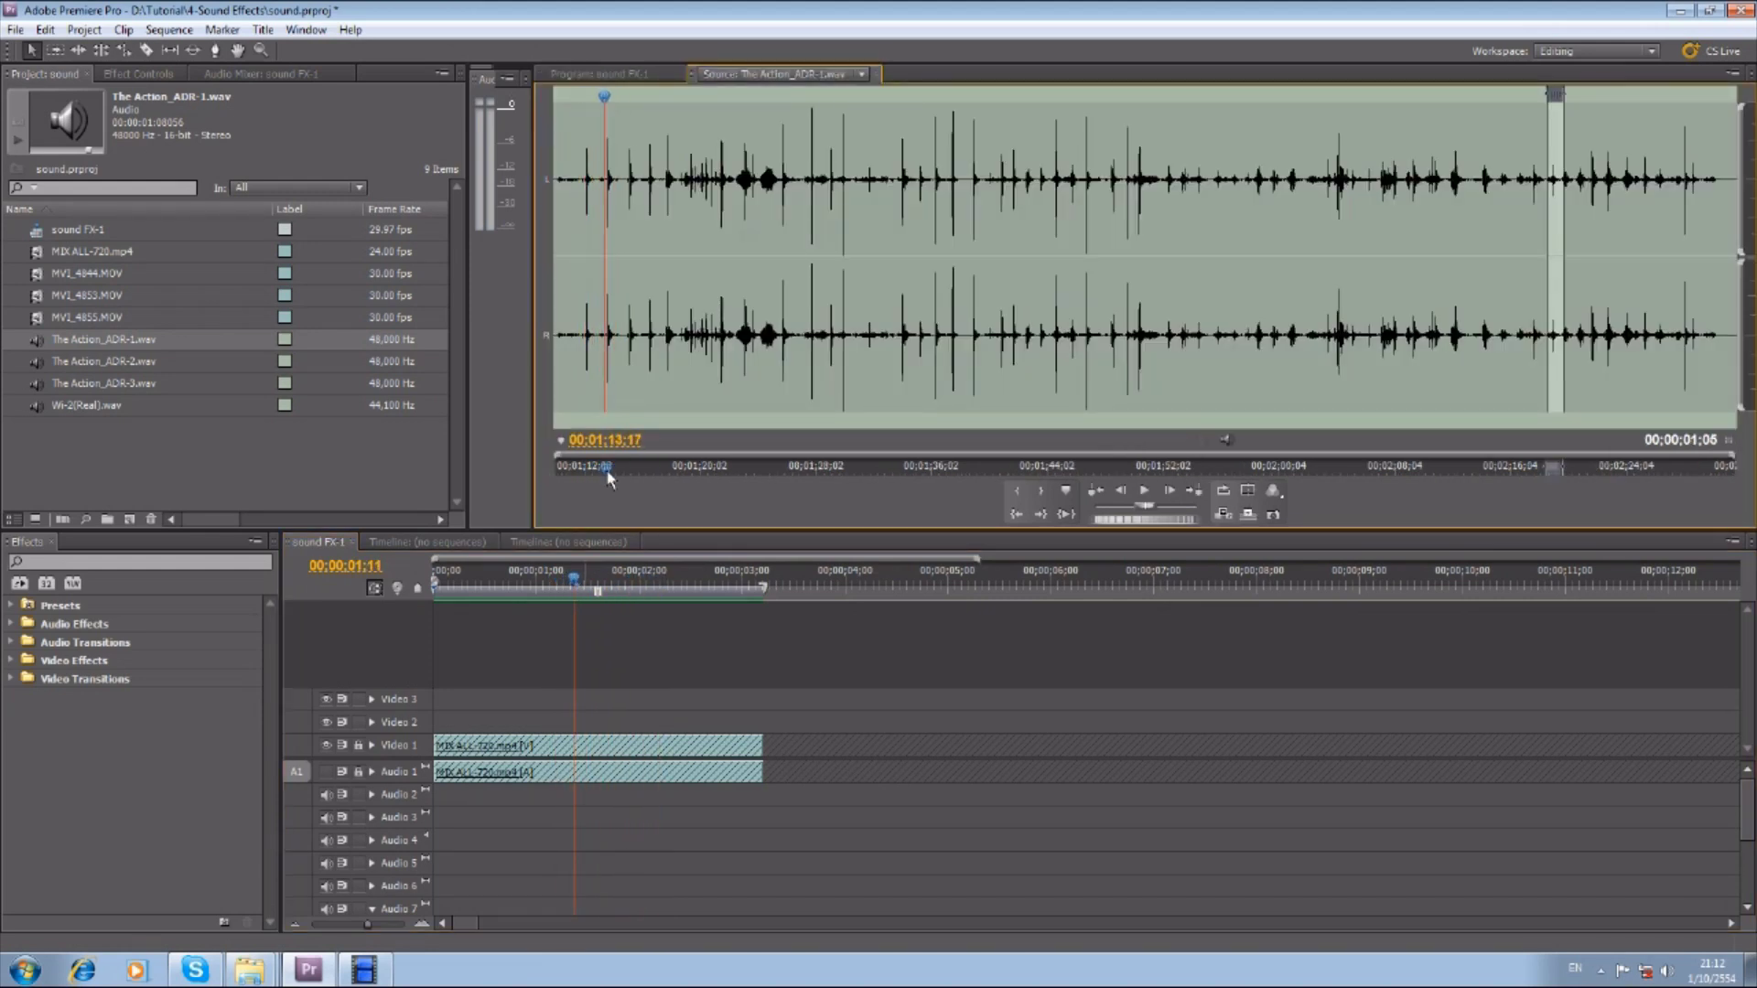
pyautogui.press('i')
pyautogui.press('o')
pyautogui.moveTo(602, 470); pyautogui.dragTo(622, 469)
pyautogui.press('o')
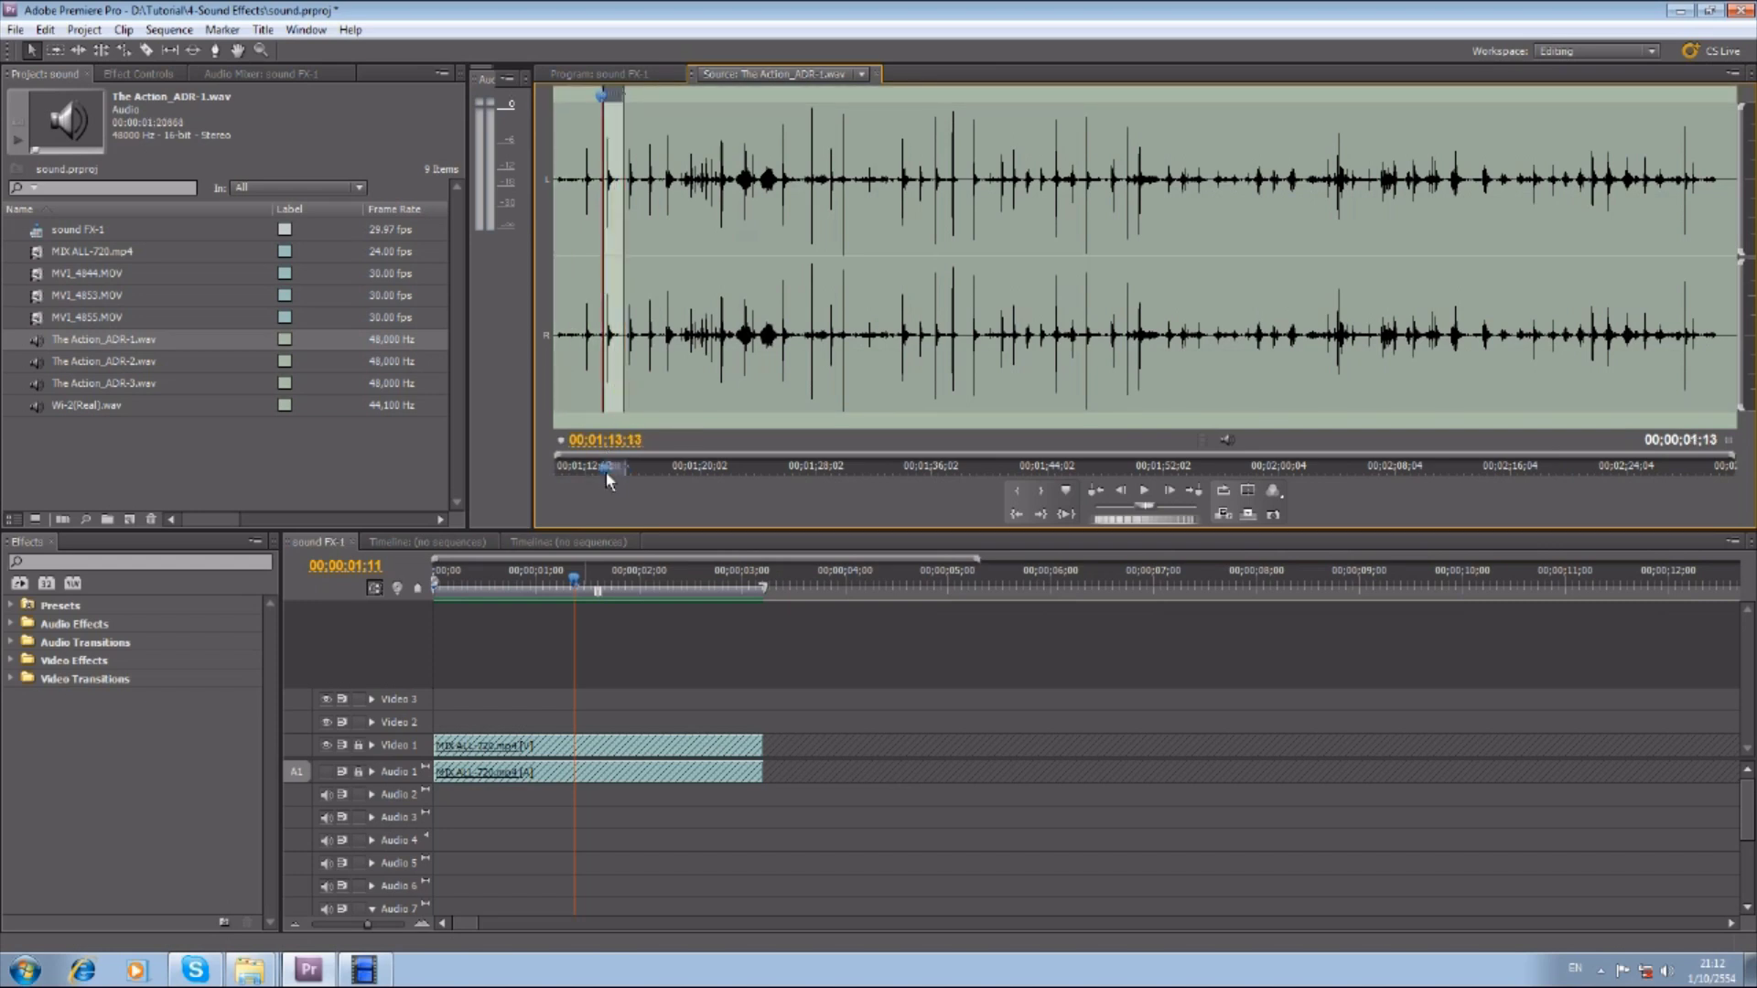
pyautogui.moveTo(604, 469); pyautogui.dragTo(620, 469)
# Place the marked punch on Audio 2 and slide it to the hit near 1 second 10 frames.
pyautogui.press('o')
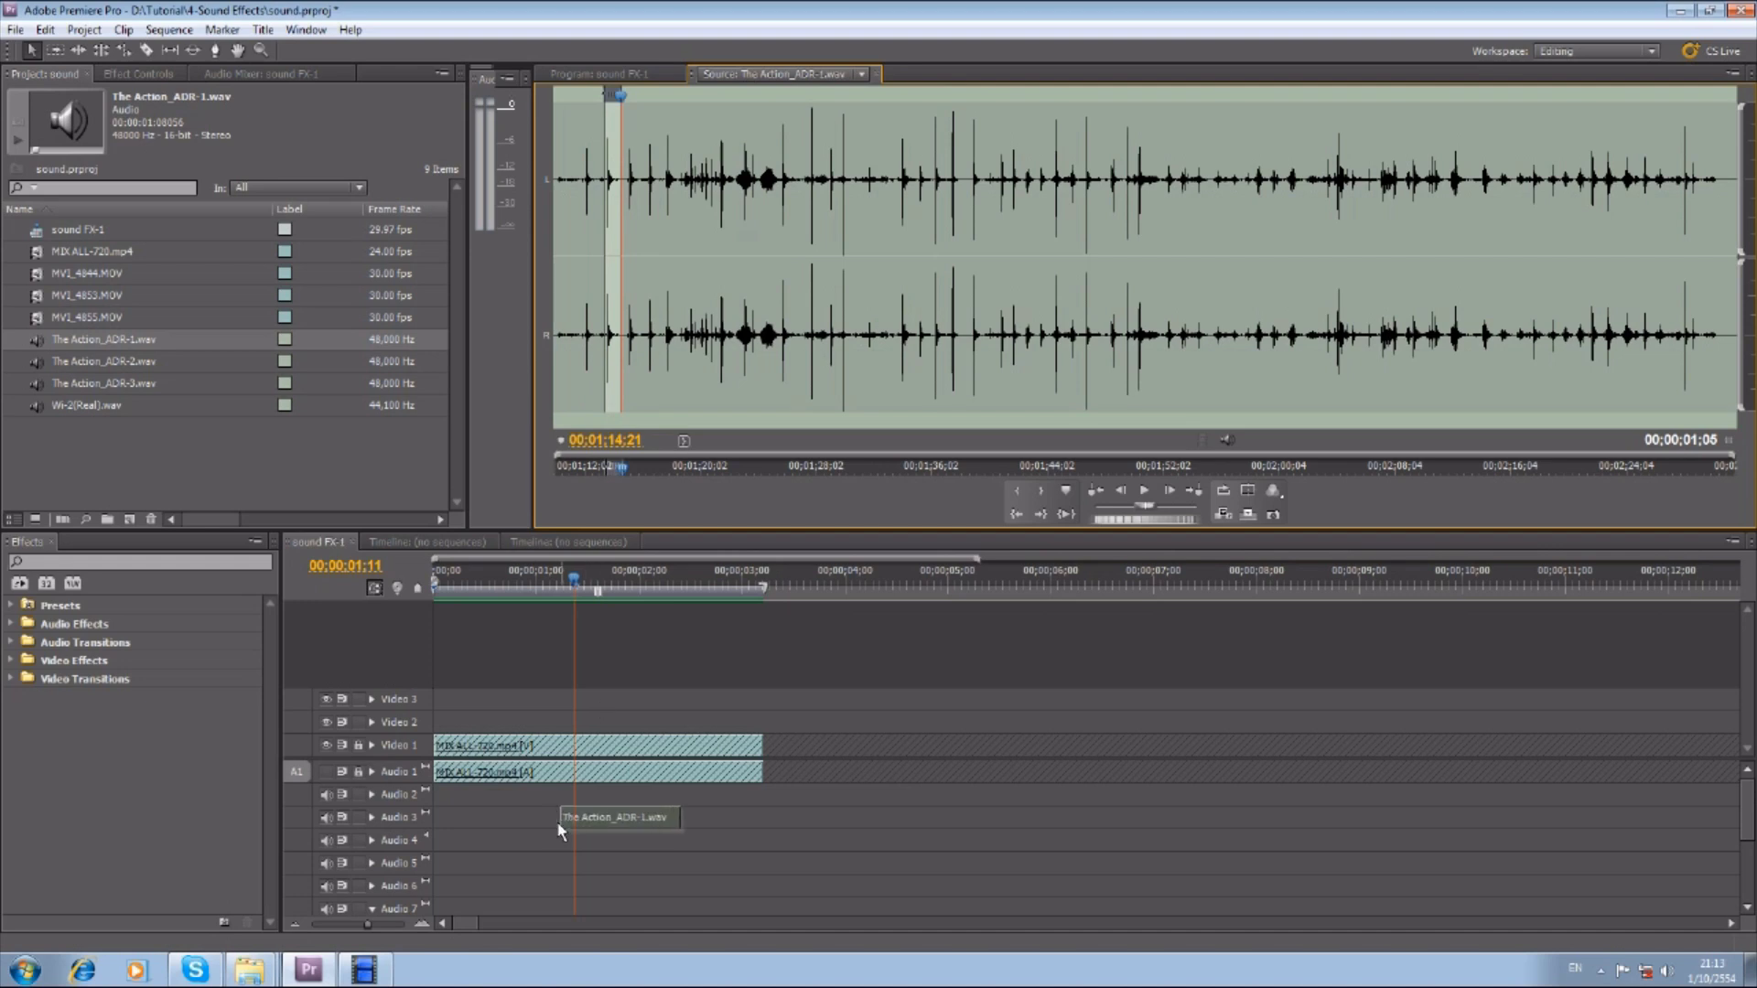
pyautogui.moveTo(610, 416); pyautogui.dragTo(535, 798)
pyautogui.moveTo(512, 590); pyautogui.dragTo(556, 595)
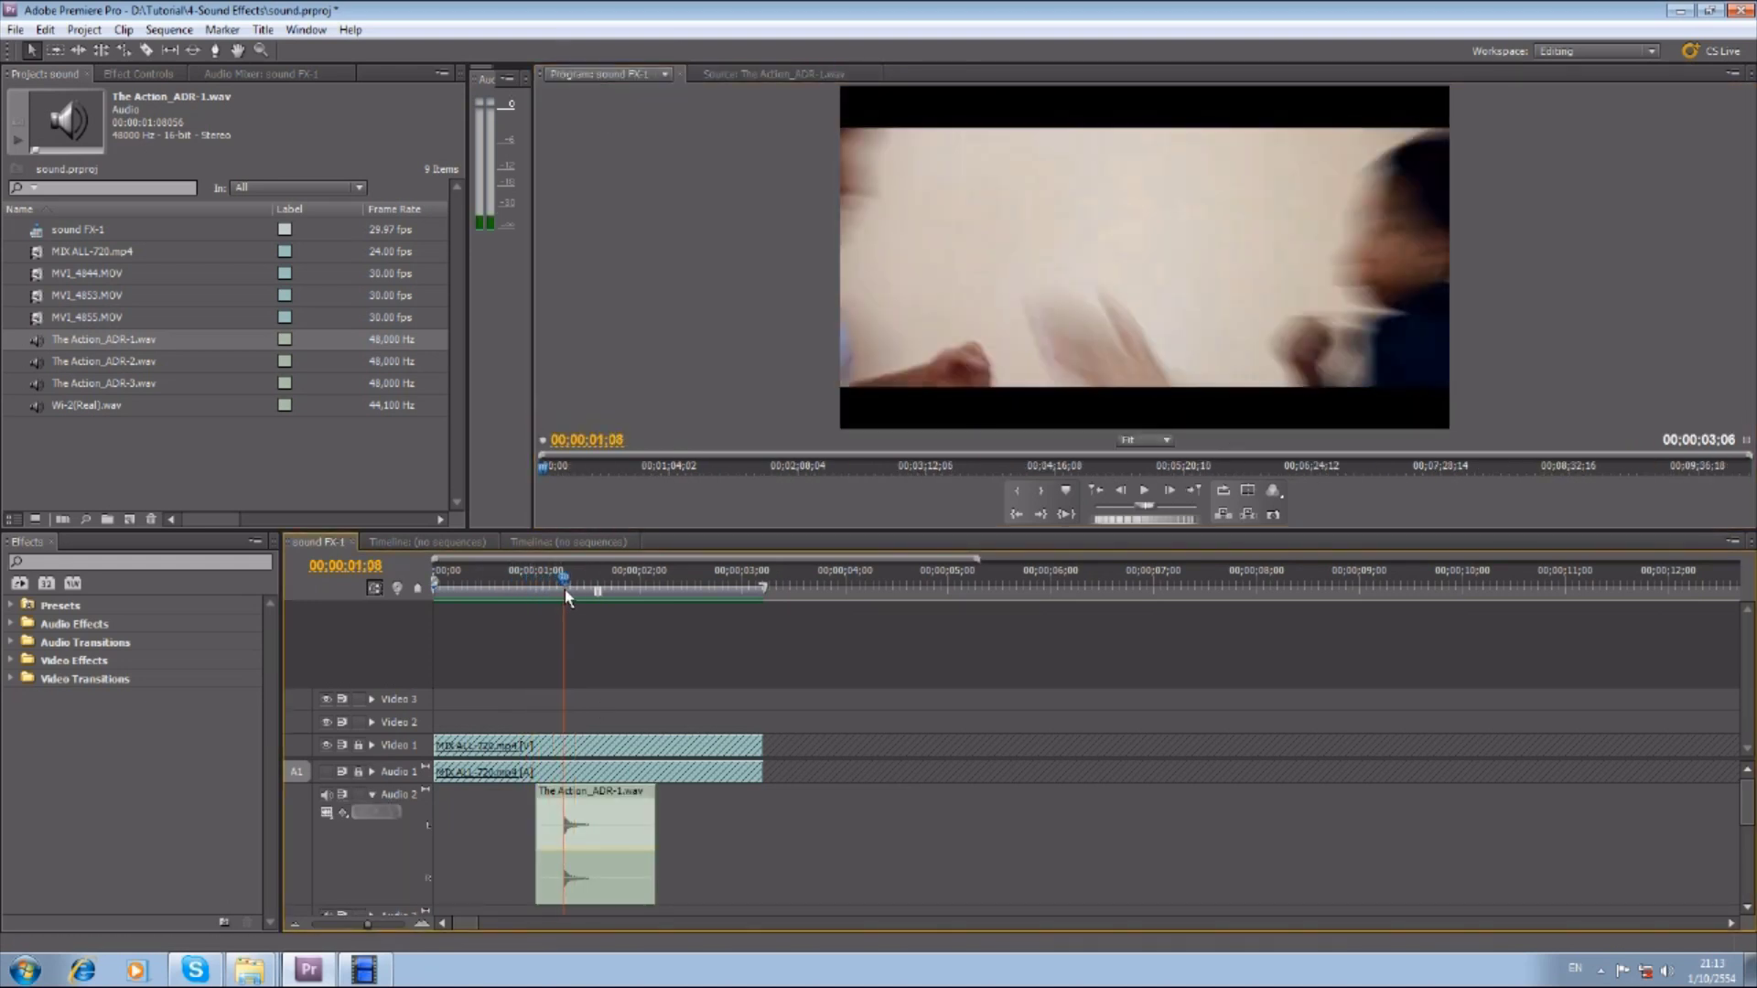
pyautogui.moveTo(555, 597); pyautogui.dragTo(587, 590)
pyautogui.press('=')
pyautogui.press('=')
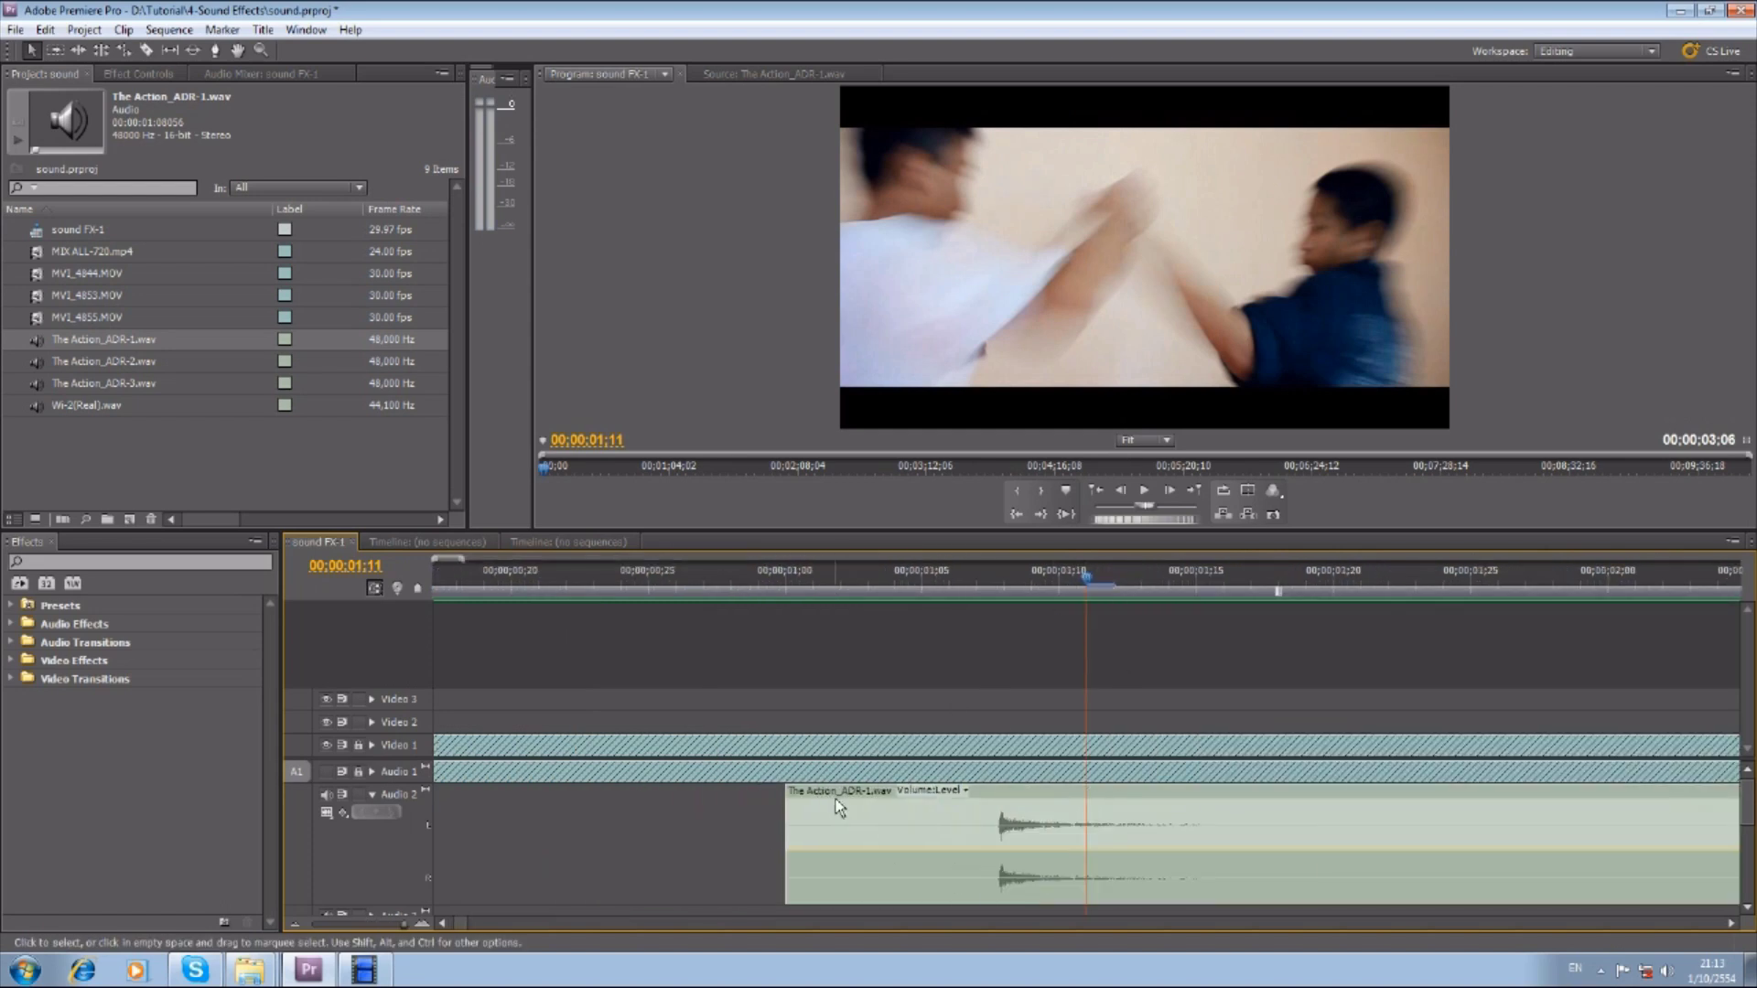
pyautogui.moveTo(836, 798); pyautogui.dragTo(1151, 820)
pyautogui.moveTo(969, 577)
pyautogui.mouseDown()
pyautogui.moveTo(1004, 577)
pyautogui.moveTo(568, 584)
pyautogui.mouseUp()
# Play back to check the punch sync, then add a second ADR punch clip to Audio 2.
pyautogui.press('-')
pyautogui.press('-')
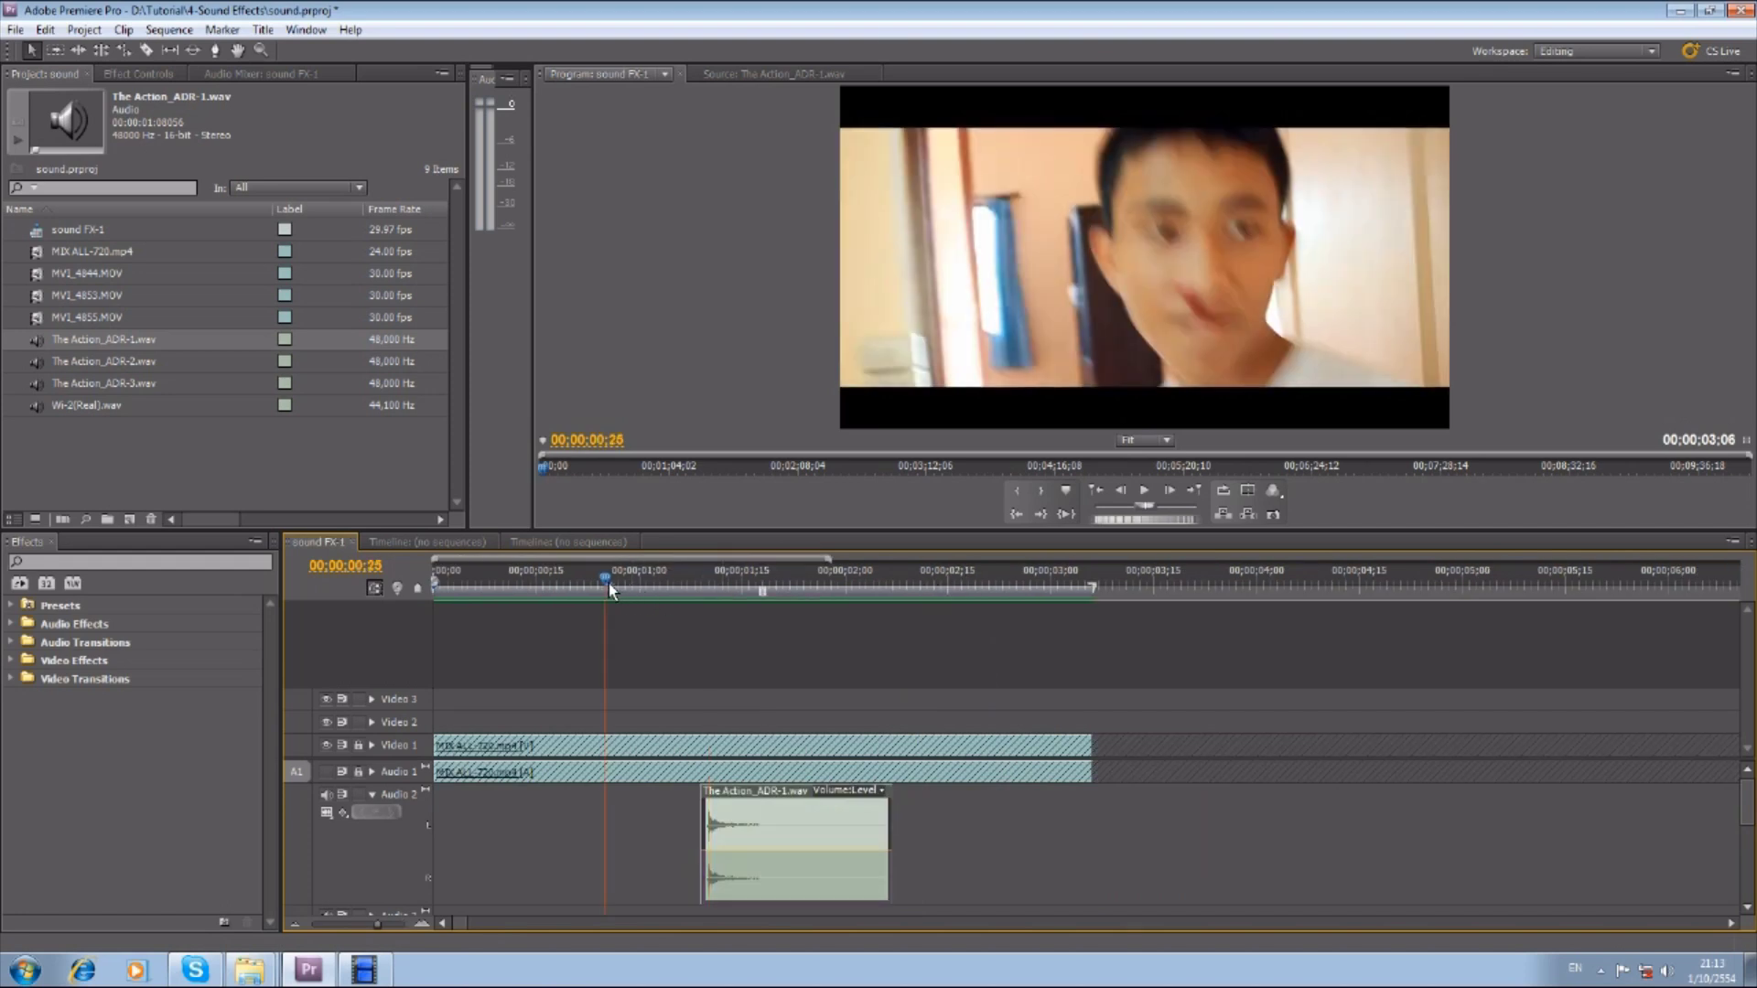
pyautogui.press('space')
pyautogui.click(709, 577)
pyautogui.press('=')
pyautogui.press('=')
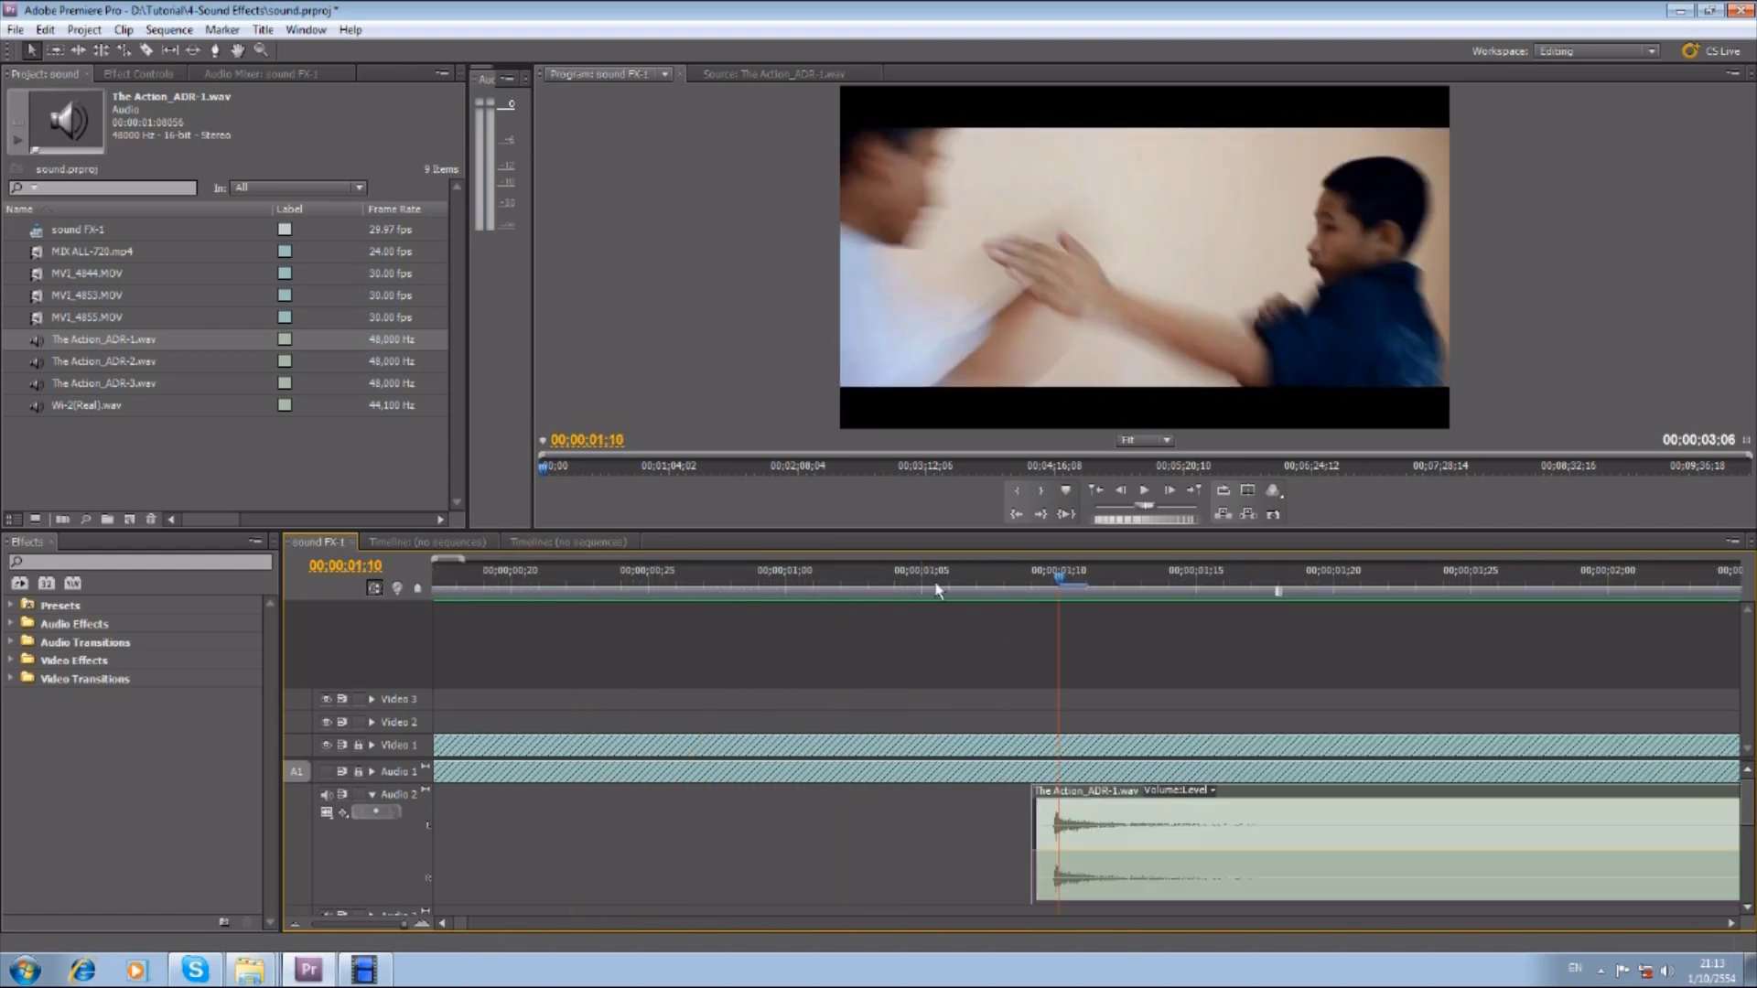
pyautogui.press('-')
pyautogui.press('-')
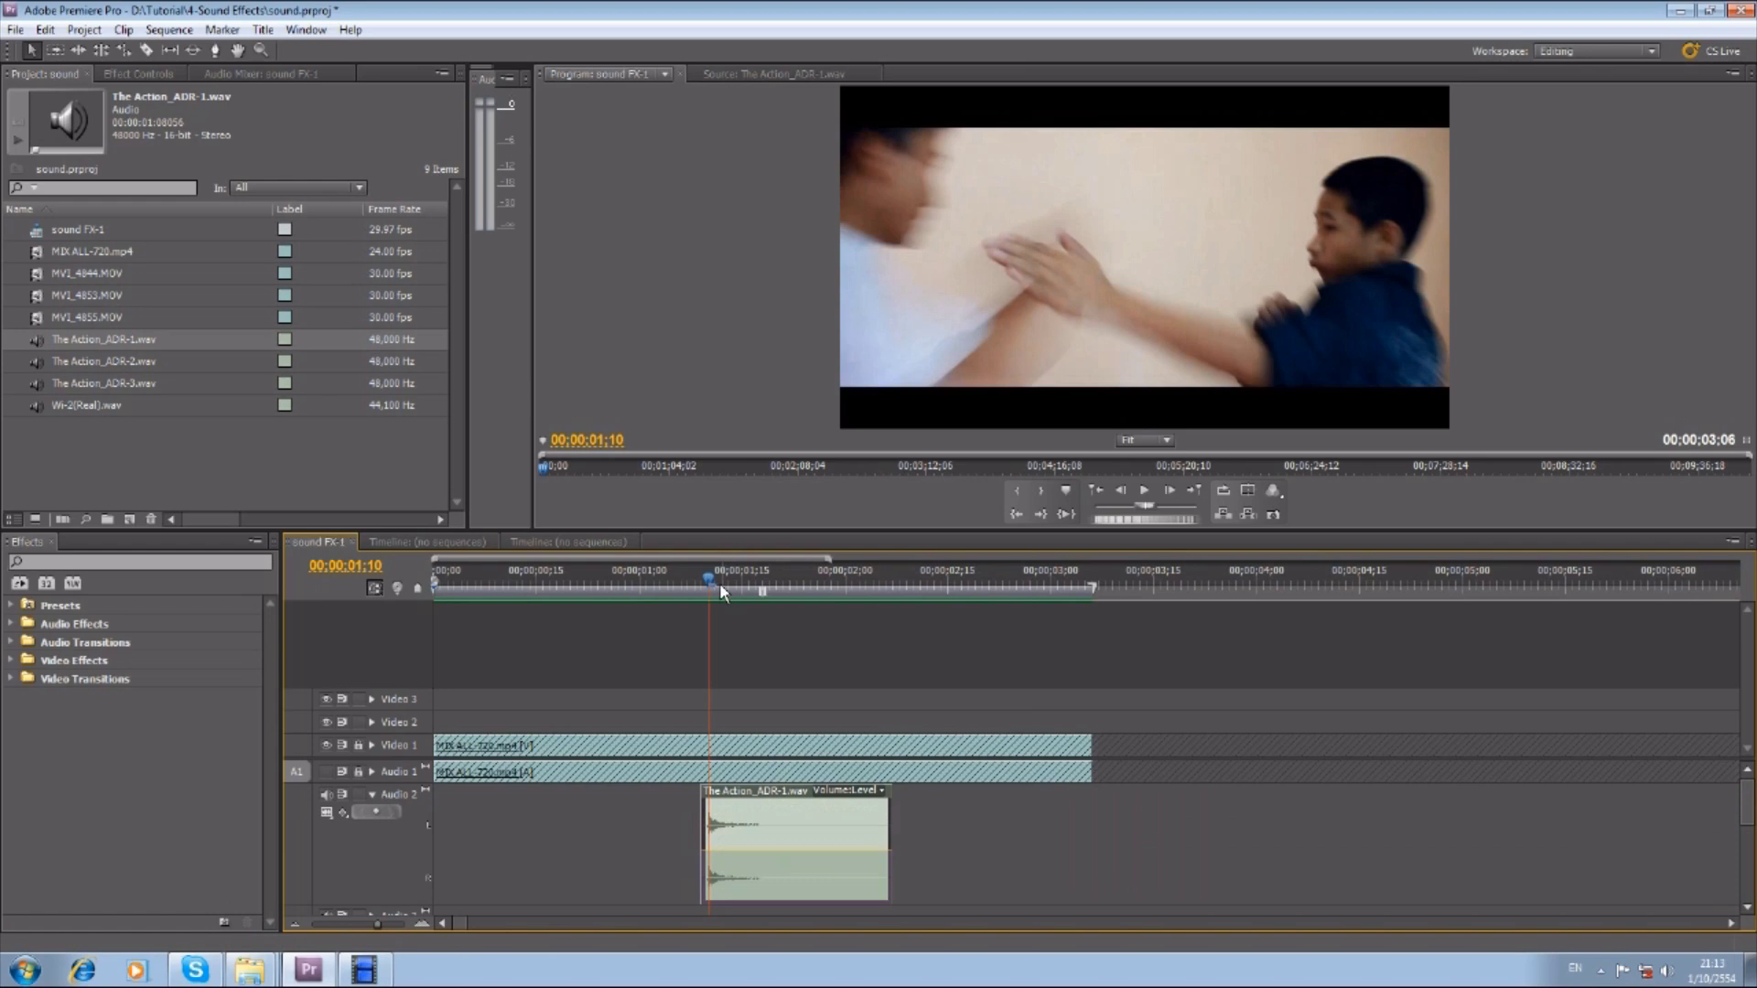
pyautogui.moveTo(626, 580); pyautogui.dragTo(568, 590)
pyautogui.press('space')
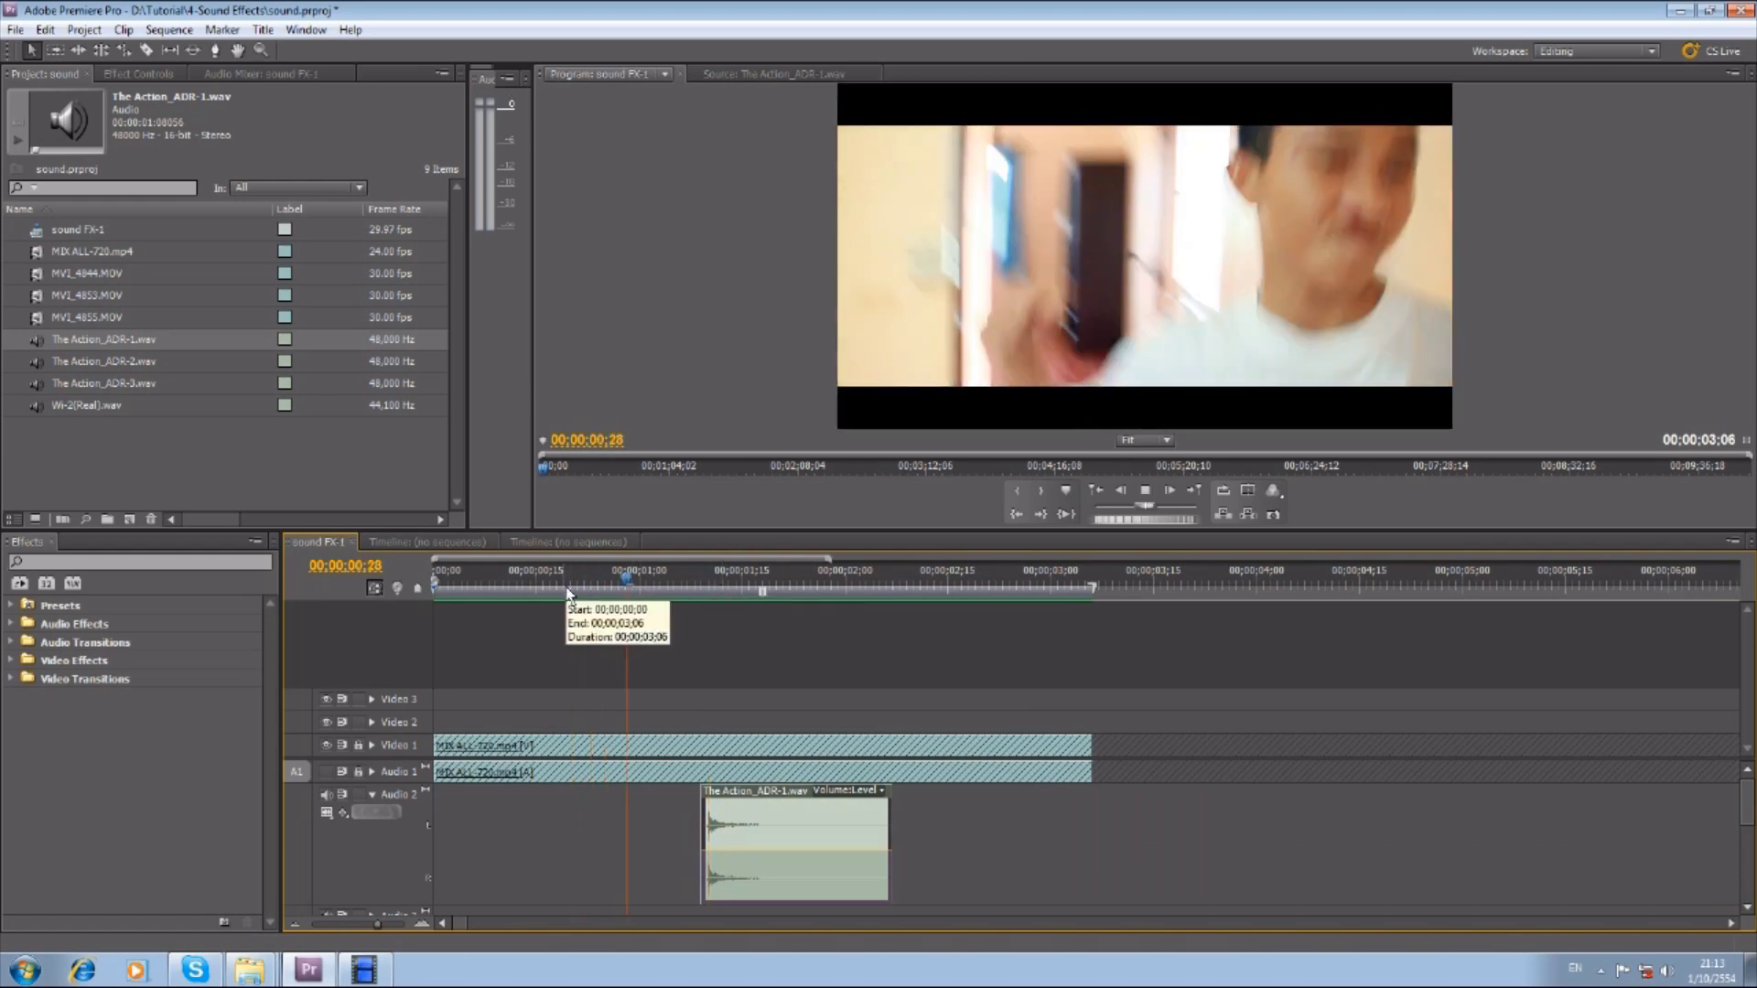
pyautogui.moveTo(659, 593); pyautogui.dragTo(742, 576)
pyautogui.click(773, 74)
pyautogui.moveTo(628, 466)
pyautogui.mouseDown()
pyautogui.moveTo(678, 465)
pyautogui.moveTo(893, 842)
pyautogui.mouseUp()
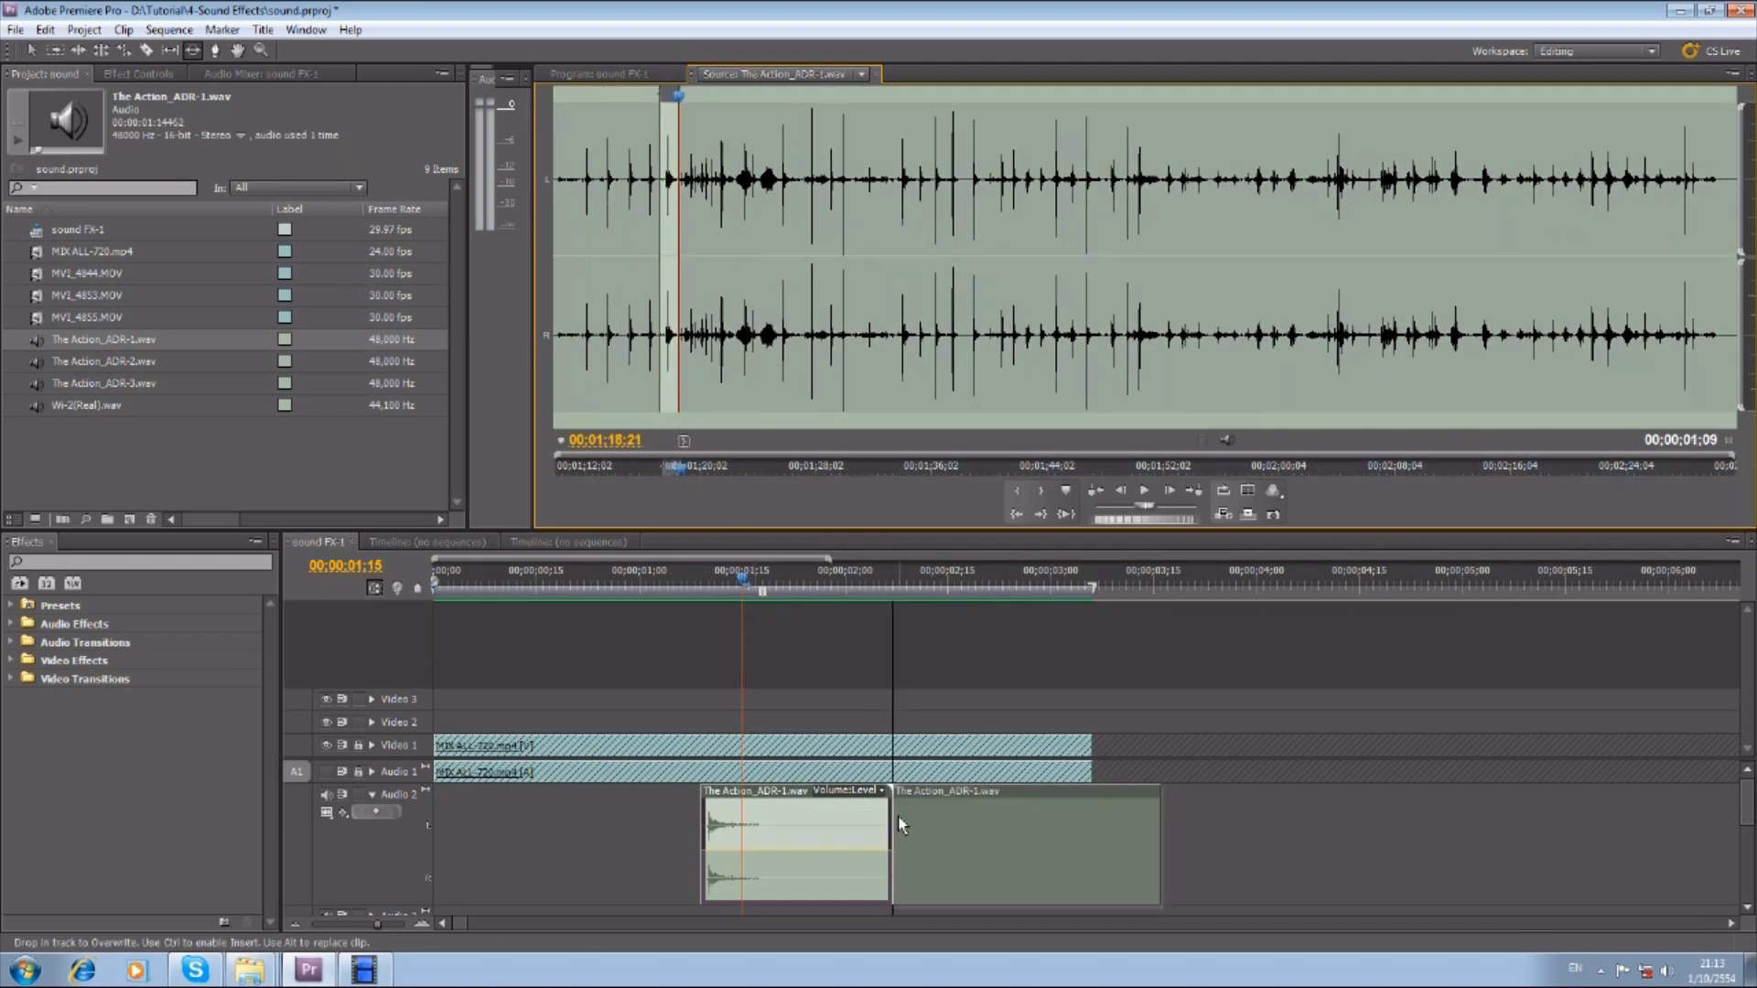
# Slide the second punch clip earlier on Audio 2.
pyautogui.click(372, 795)
pyautogui.click(622, 74)
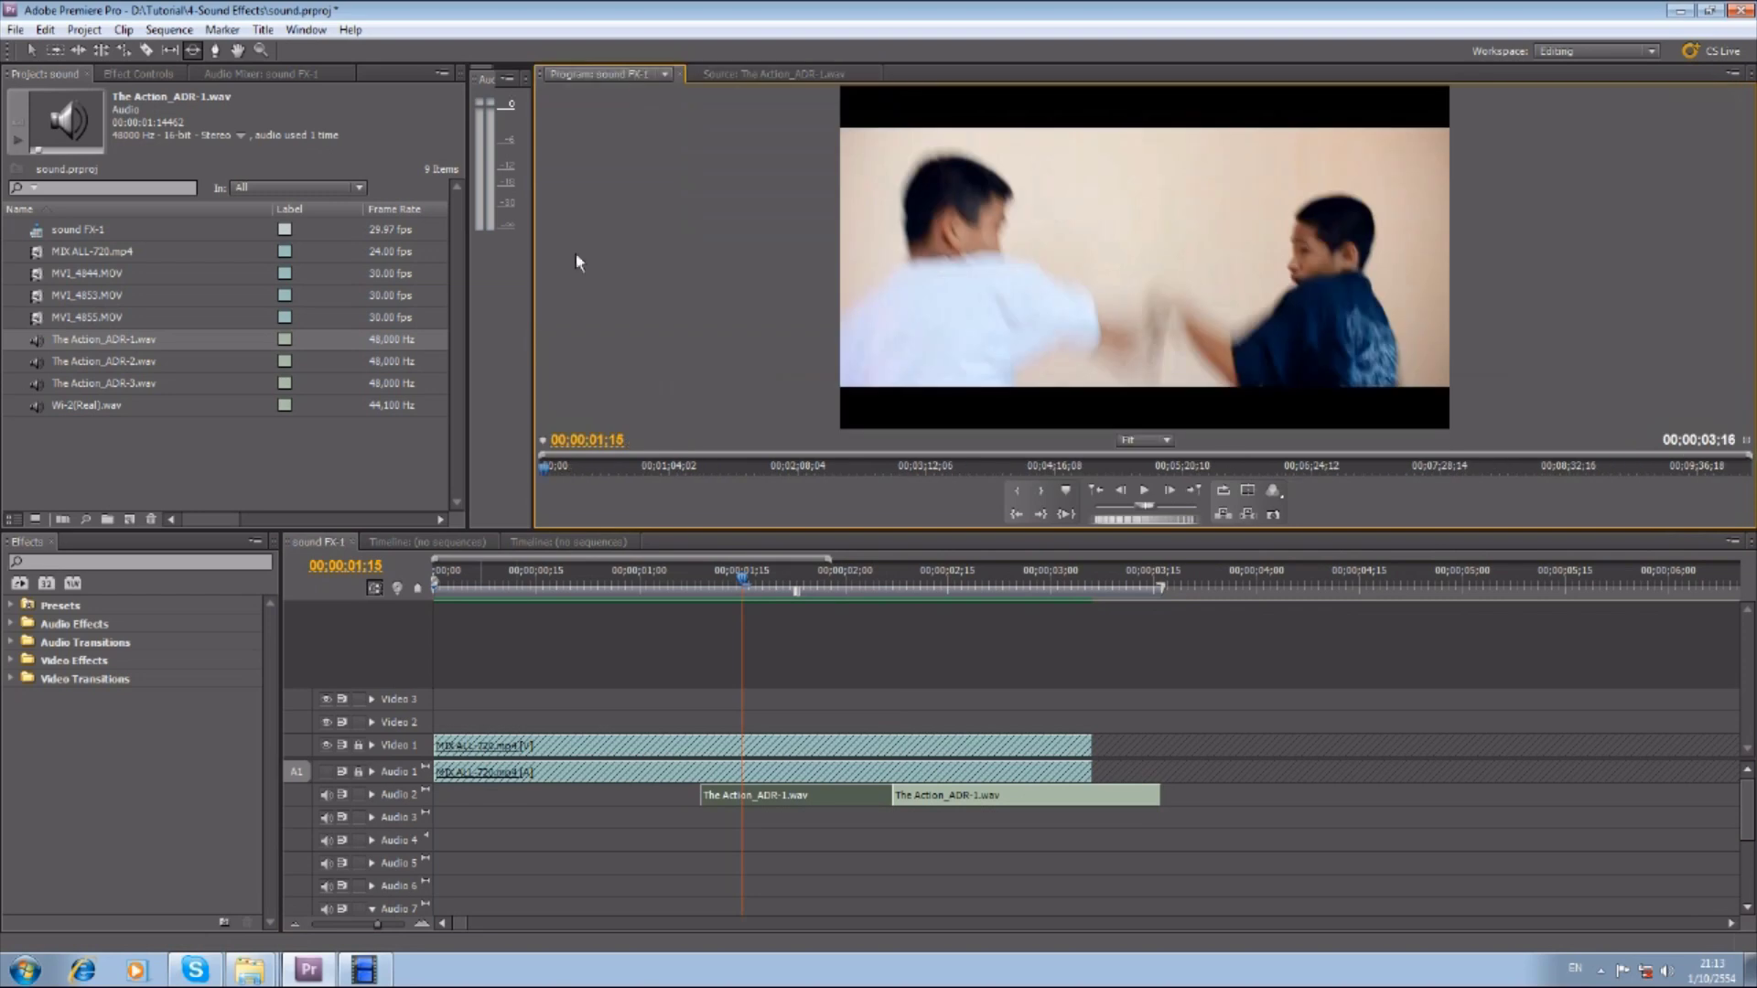
pyautogui.click(372, 817)
pyautogui.moveTo(960, 796); pyautogui.dragTo(897, 831)
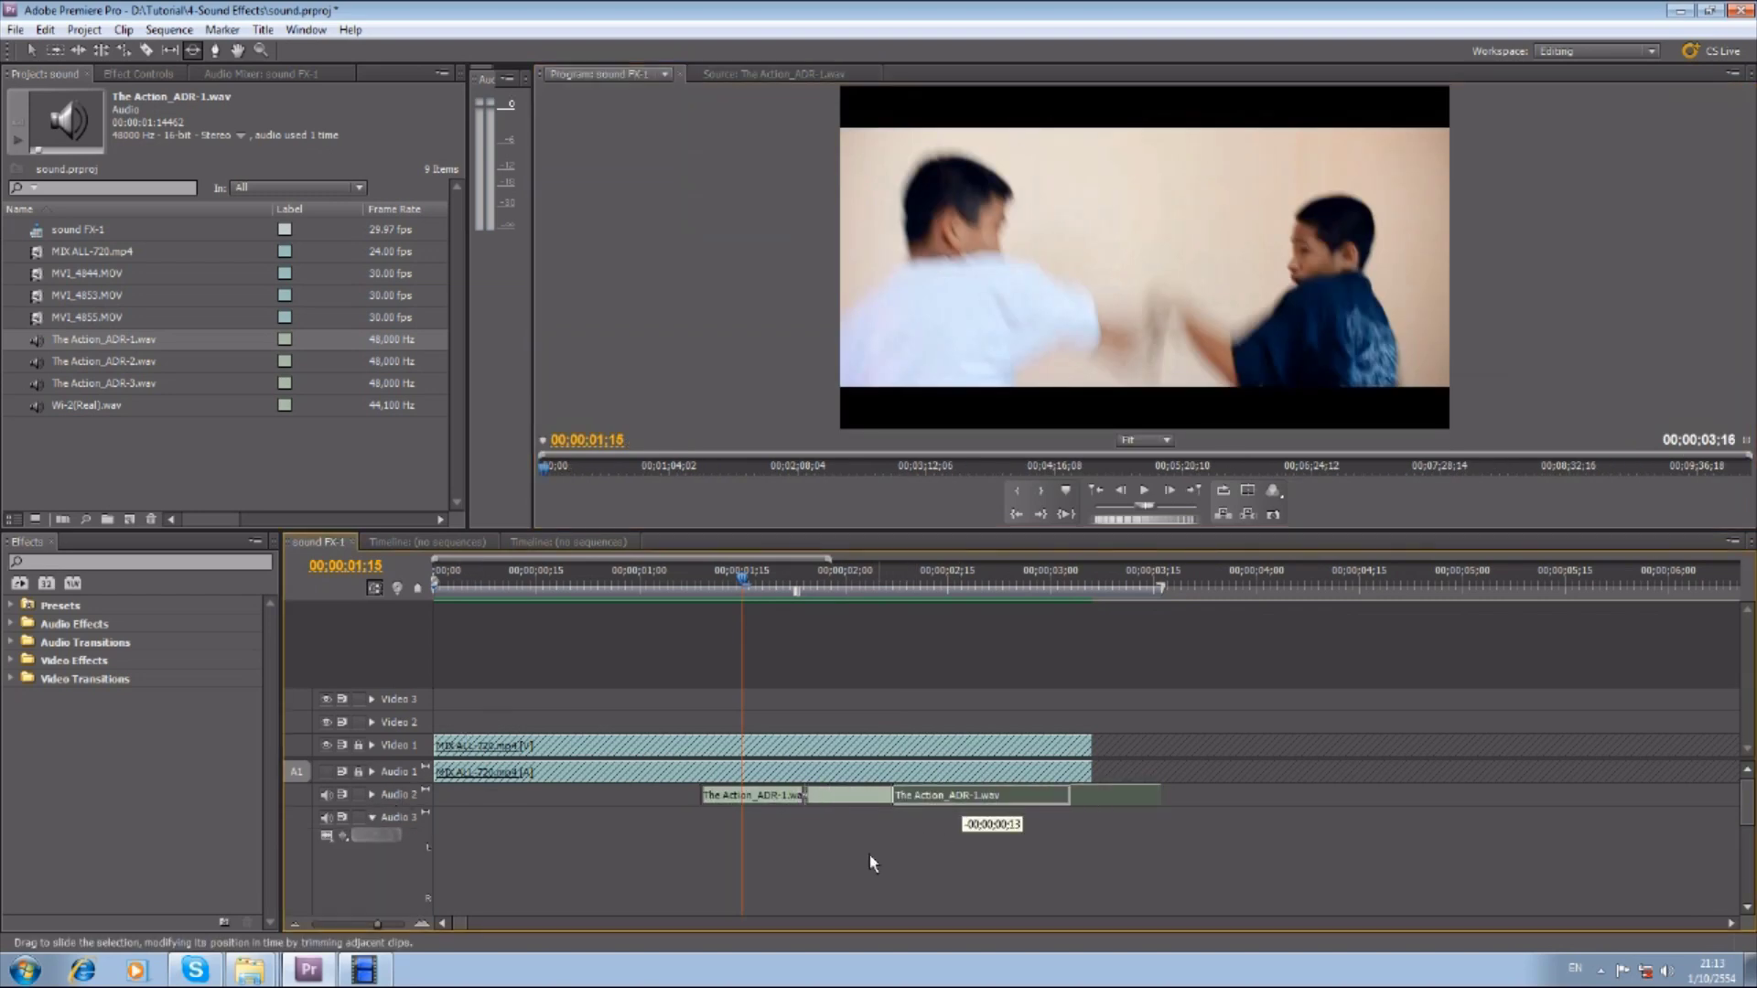
pyautogui.click(372, 818)
pyautogui.click(371, 794)
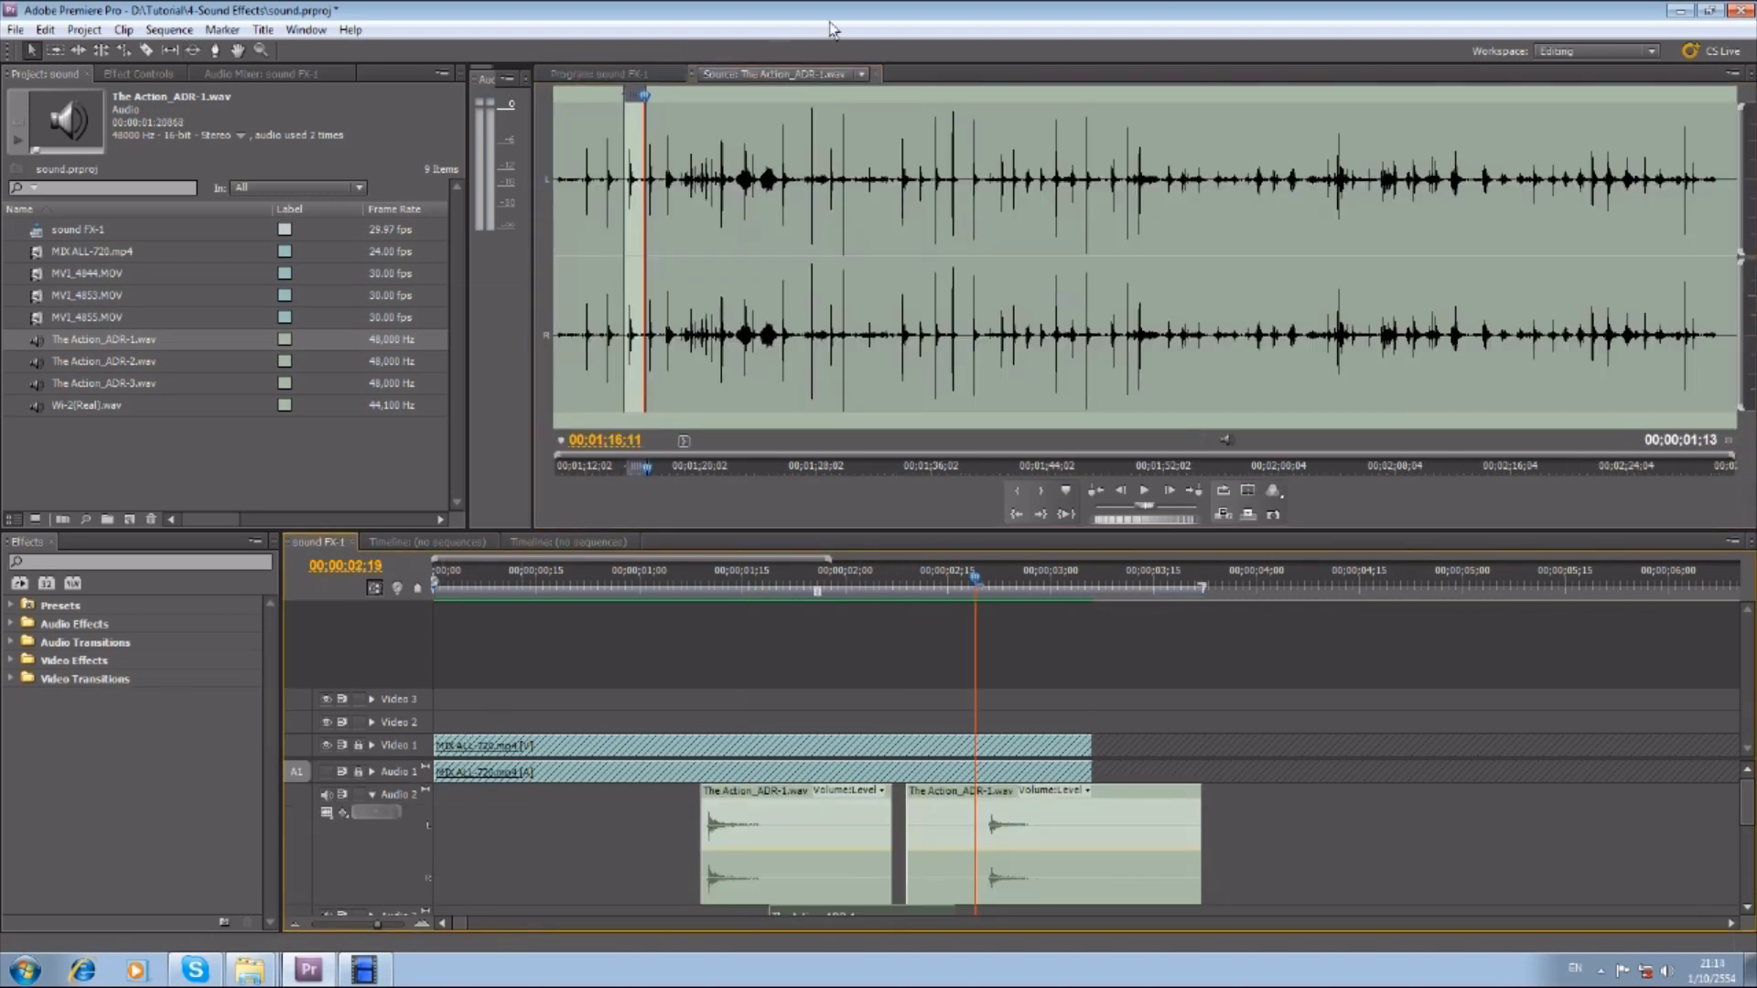
pyautogui.click(622, 74)
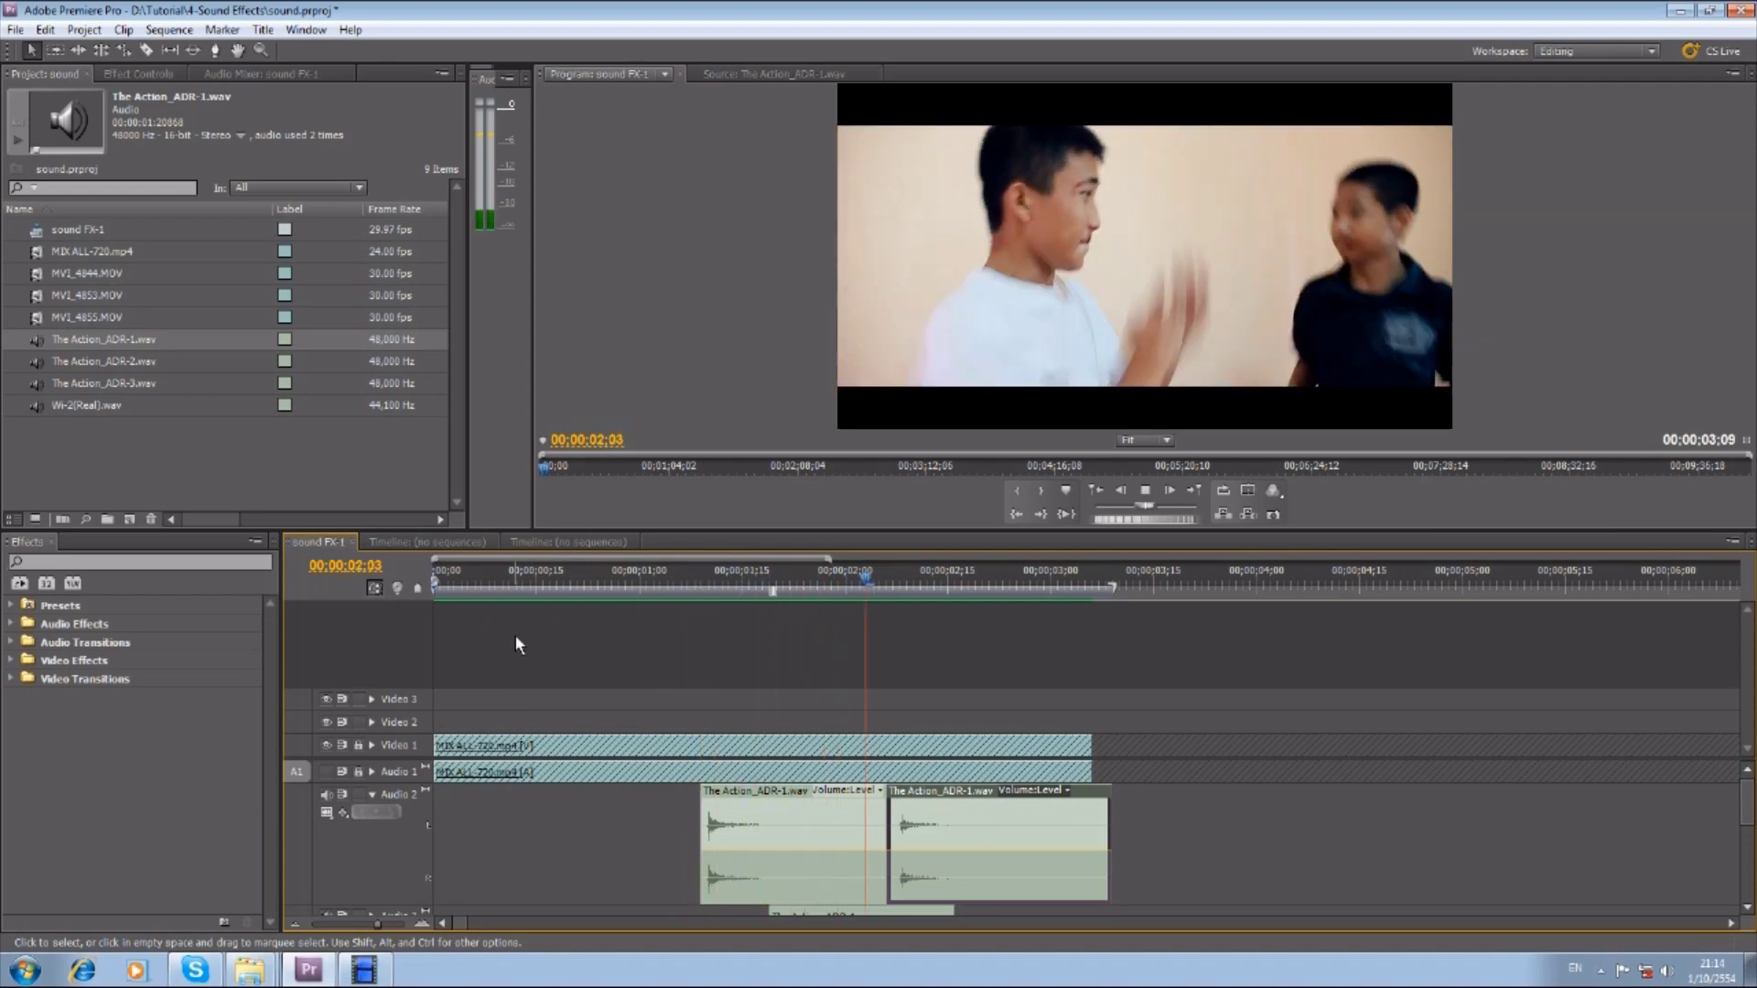
pyautogui.click(372, 794)
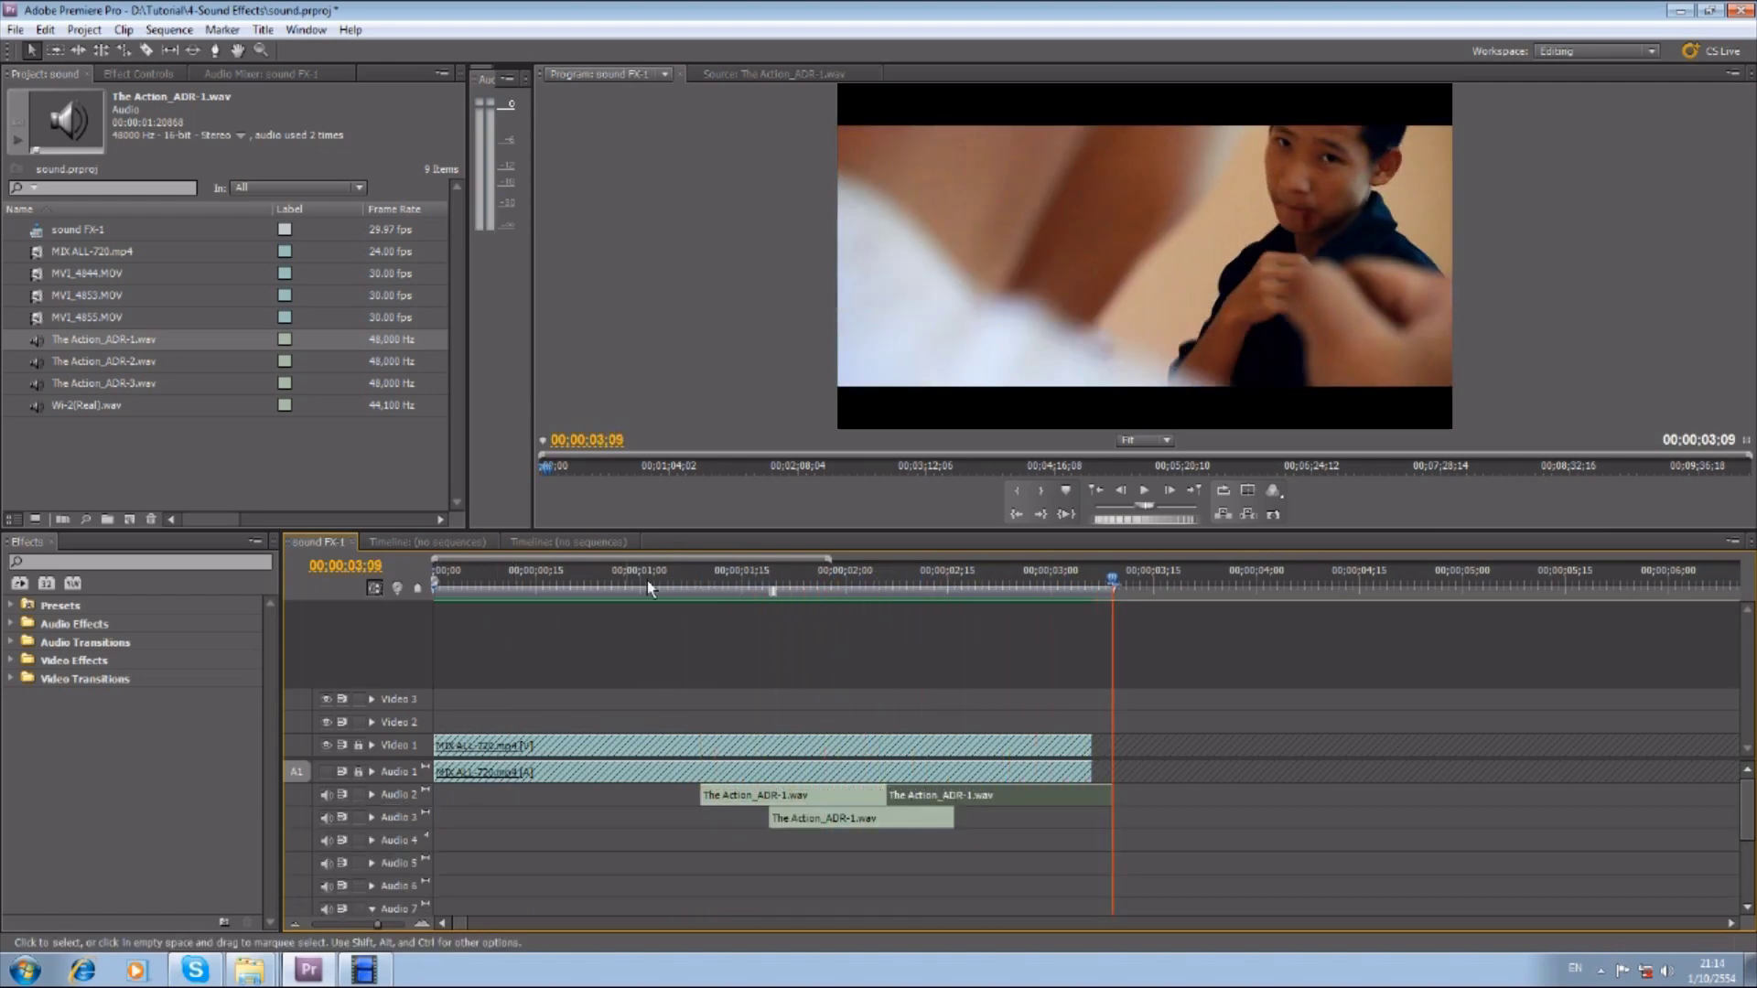
# Play the sequence from 01;10 to check the punches, returning to 01;07.
pyautogui.moveTo(692, 586); pyautogui.dragTo(710, 601)
pyautogui.press('space')
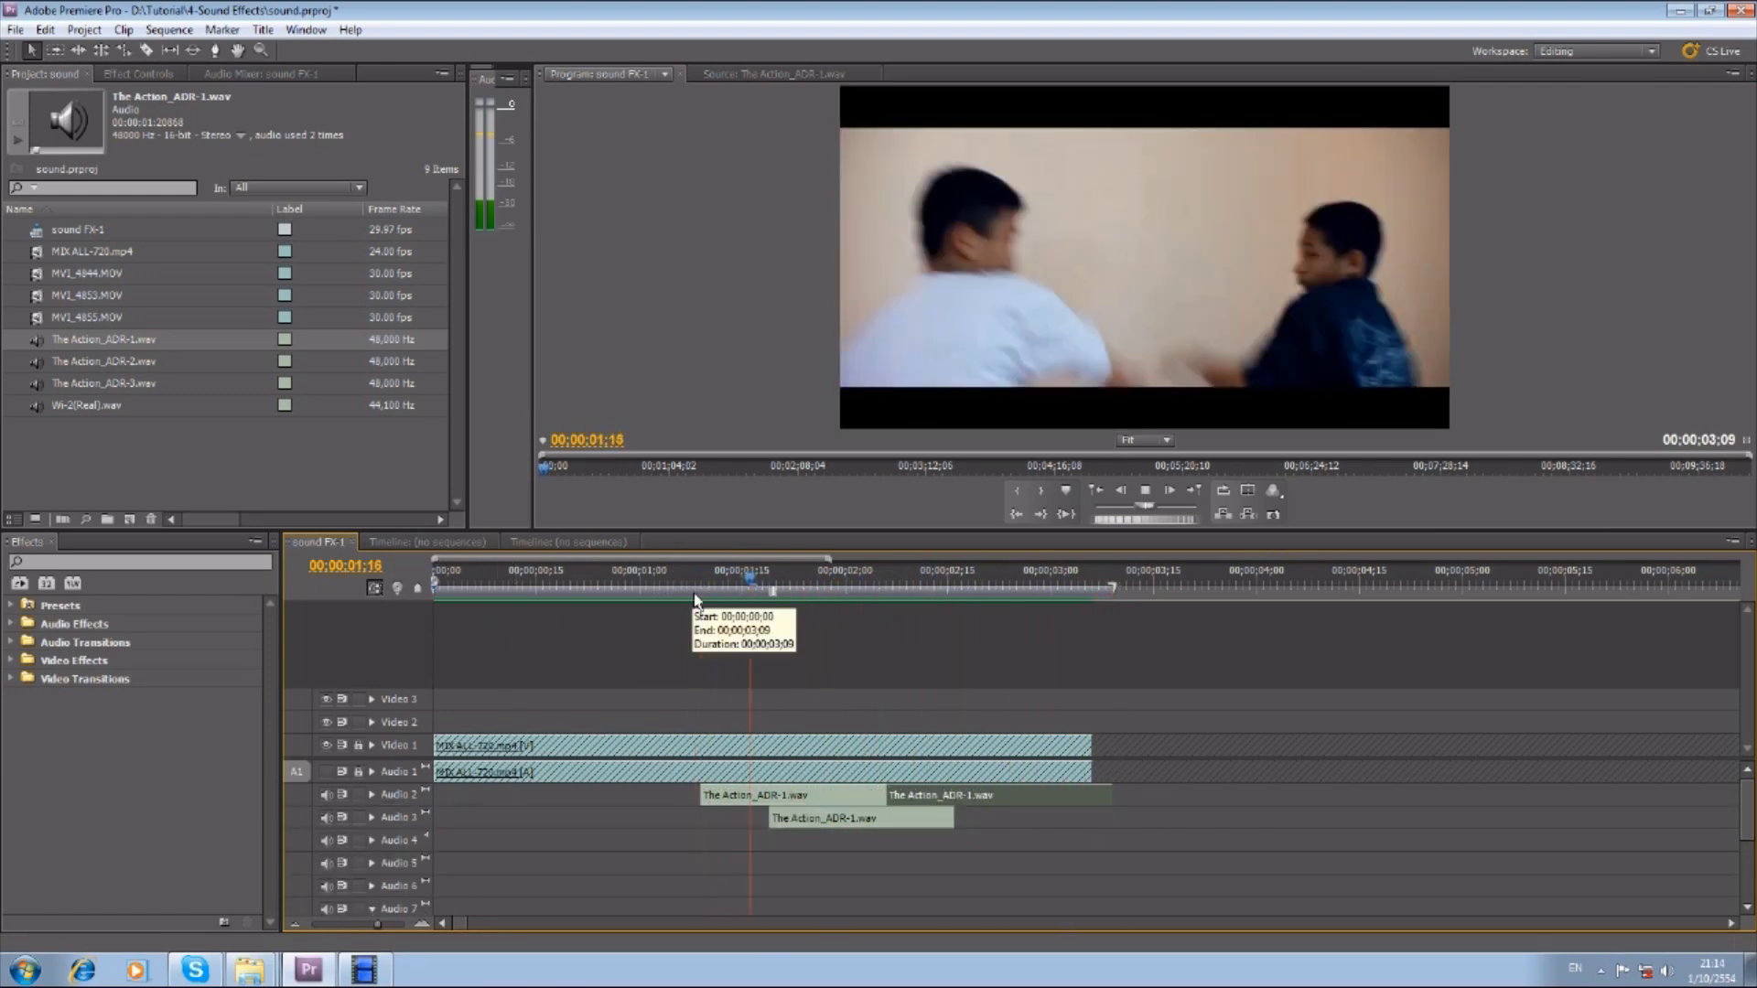
pyautogui.click(701, 591)
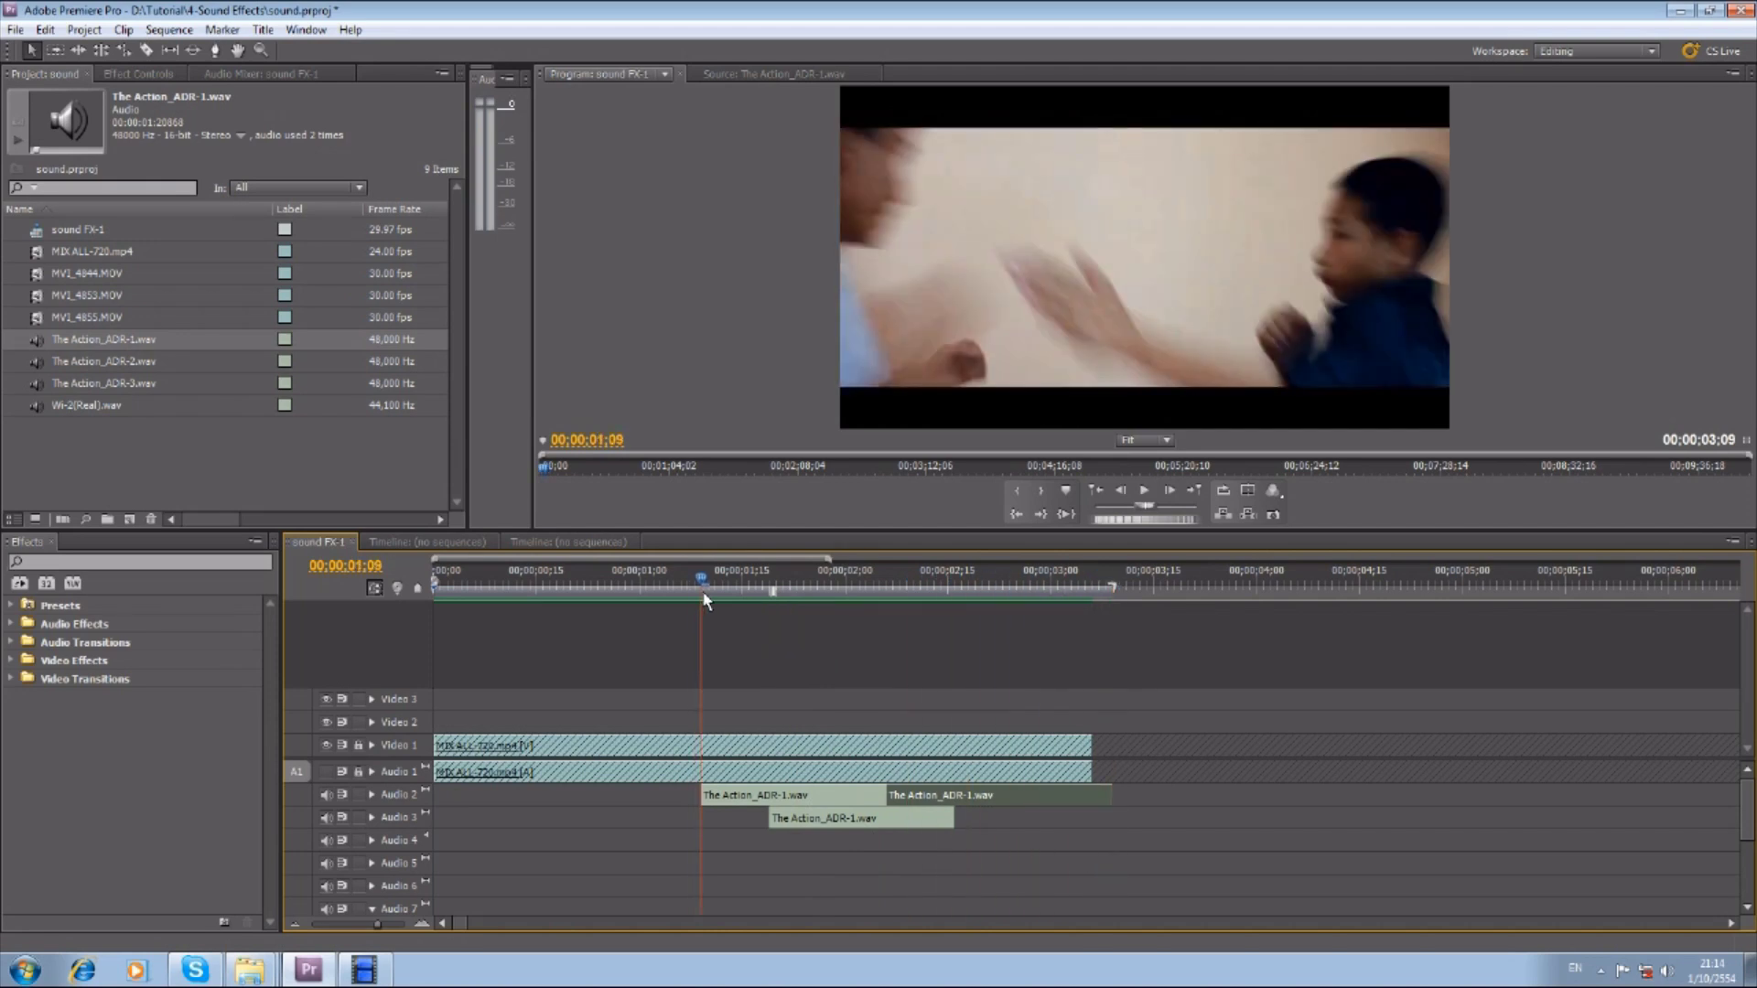
pyautogui.click(701, 592)
pyautogui.moveTo(701, 591); pyautogui.dragTo(688, 589)
# Search the ADR recording near 02;11 for another punch, check timing, and enlarge the audio tracks.
pyautogui.click(734, 73)
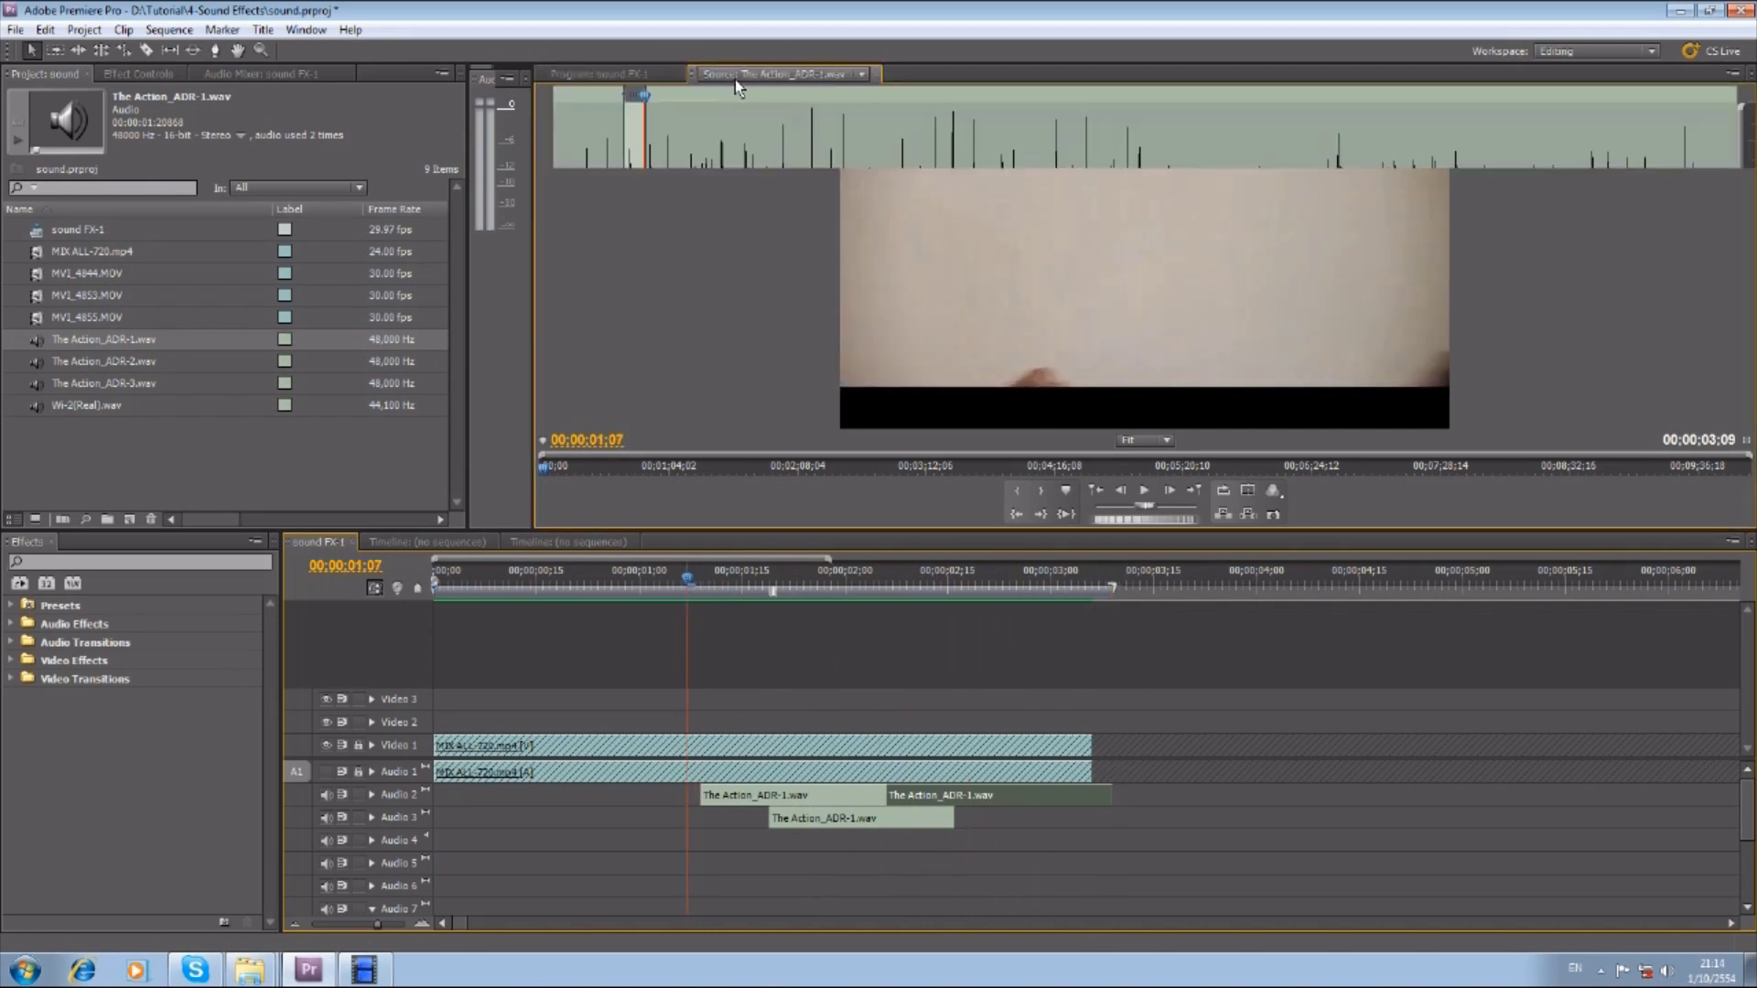
pyautogui.click(1447, 468)
pyautogui.moveTo(1449, 468); pyautogui.dragTo(1480, 467)
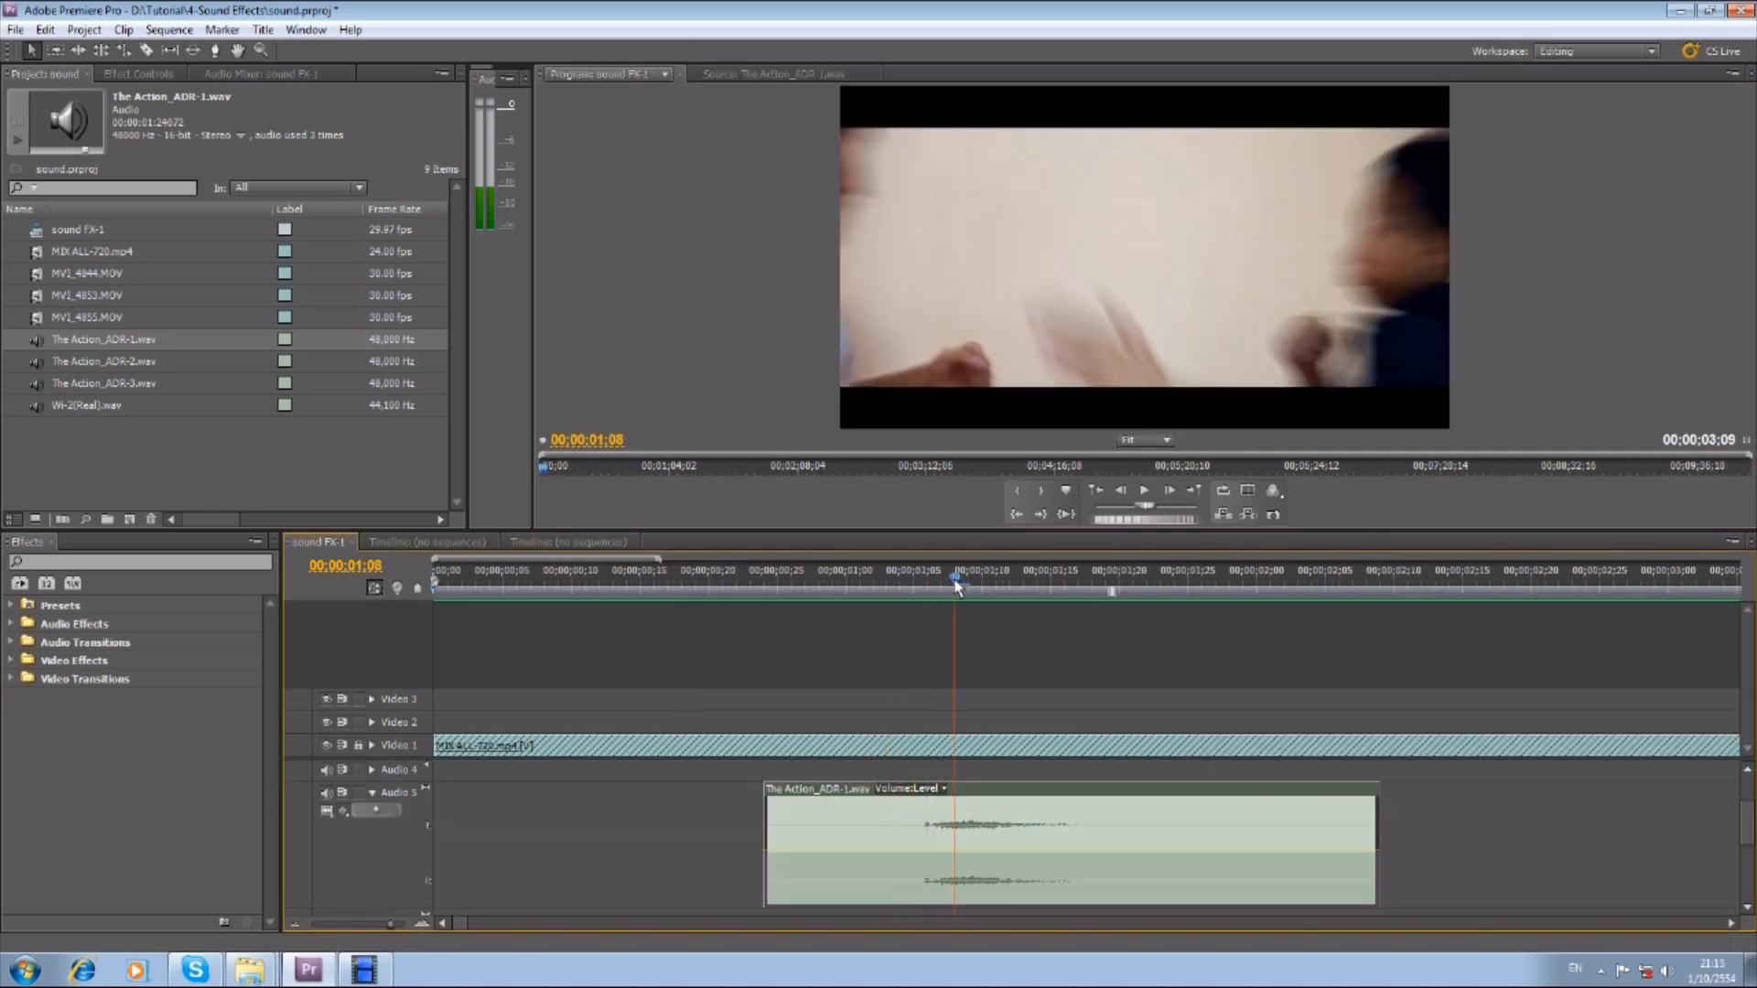
pyautogui.click(744, 586)
pyautogui.press('-')
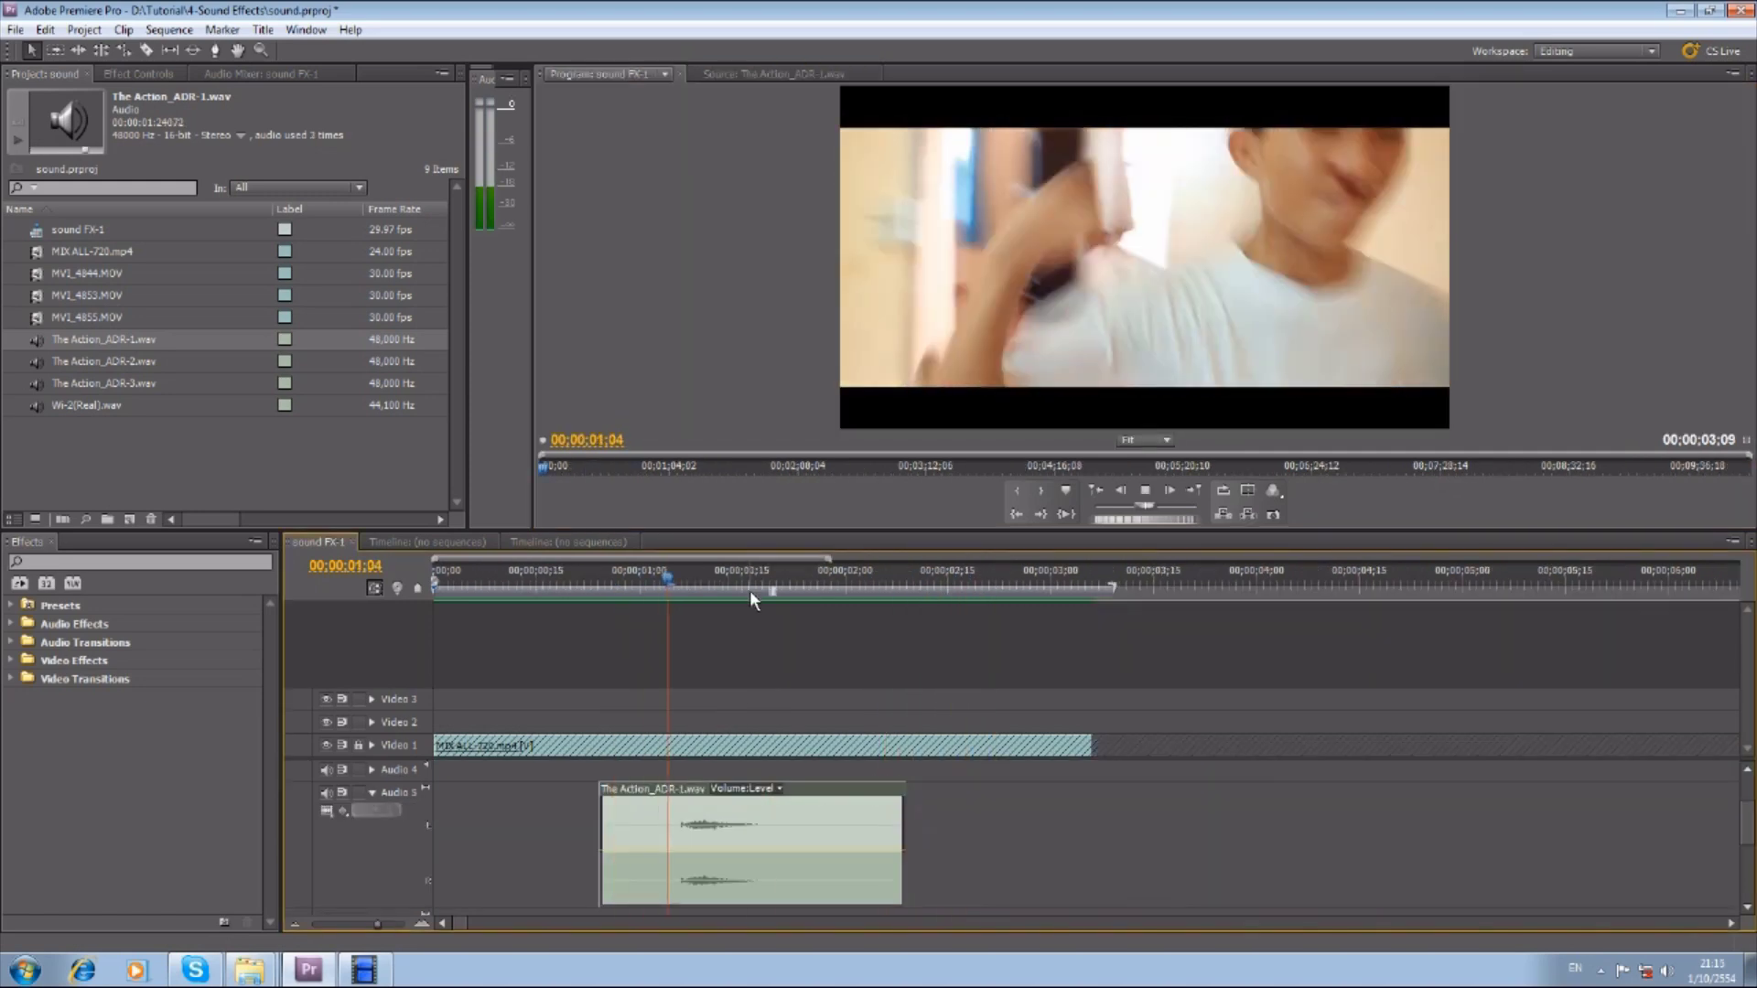
pyautogui.press('space')
pyautogui.click(627, 586)
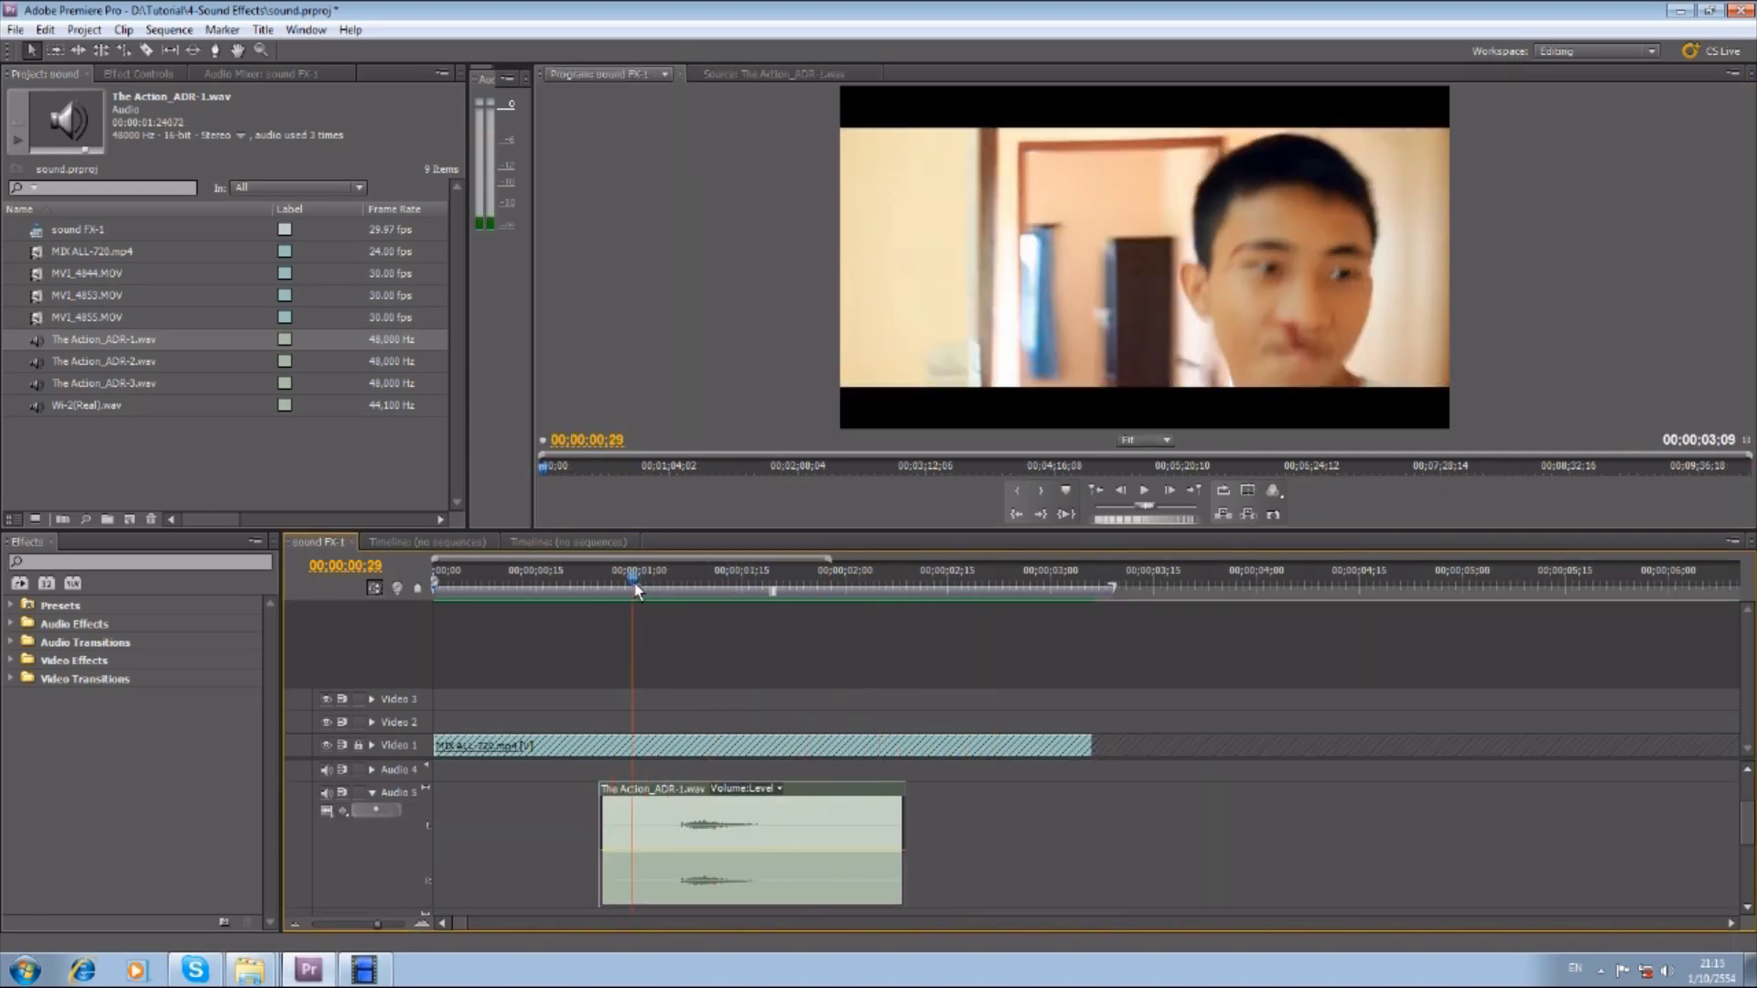
pyautogui.click(371, 793)
pyautogui.moveTo(385, 761); pyautogui.dragTo(419, 690)
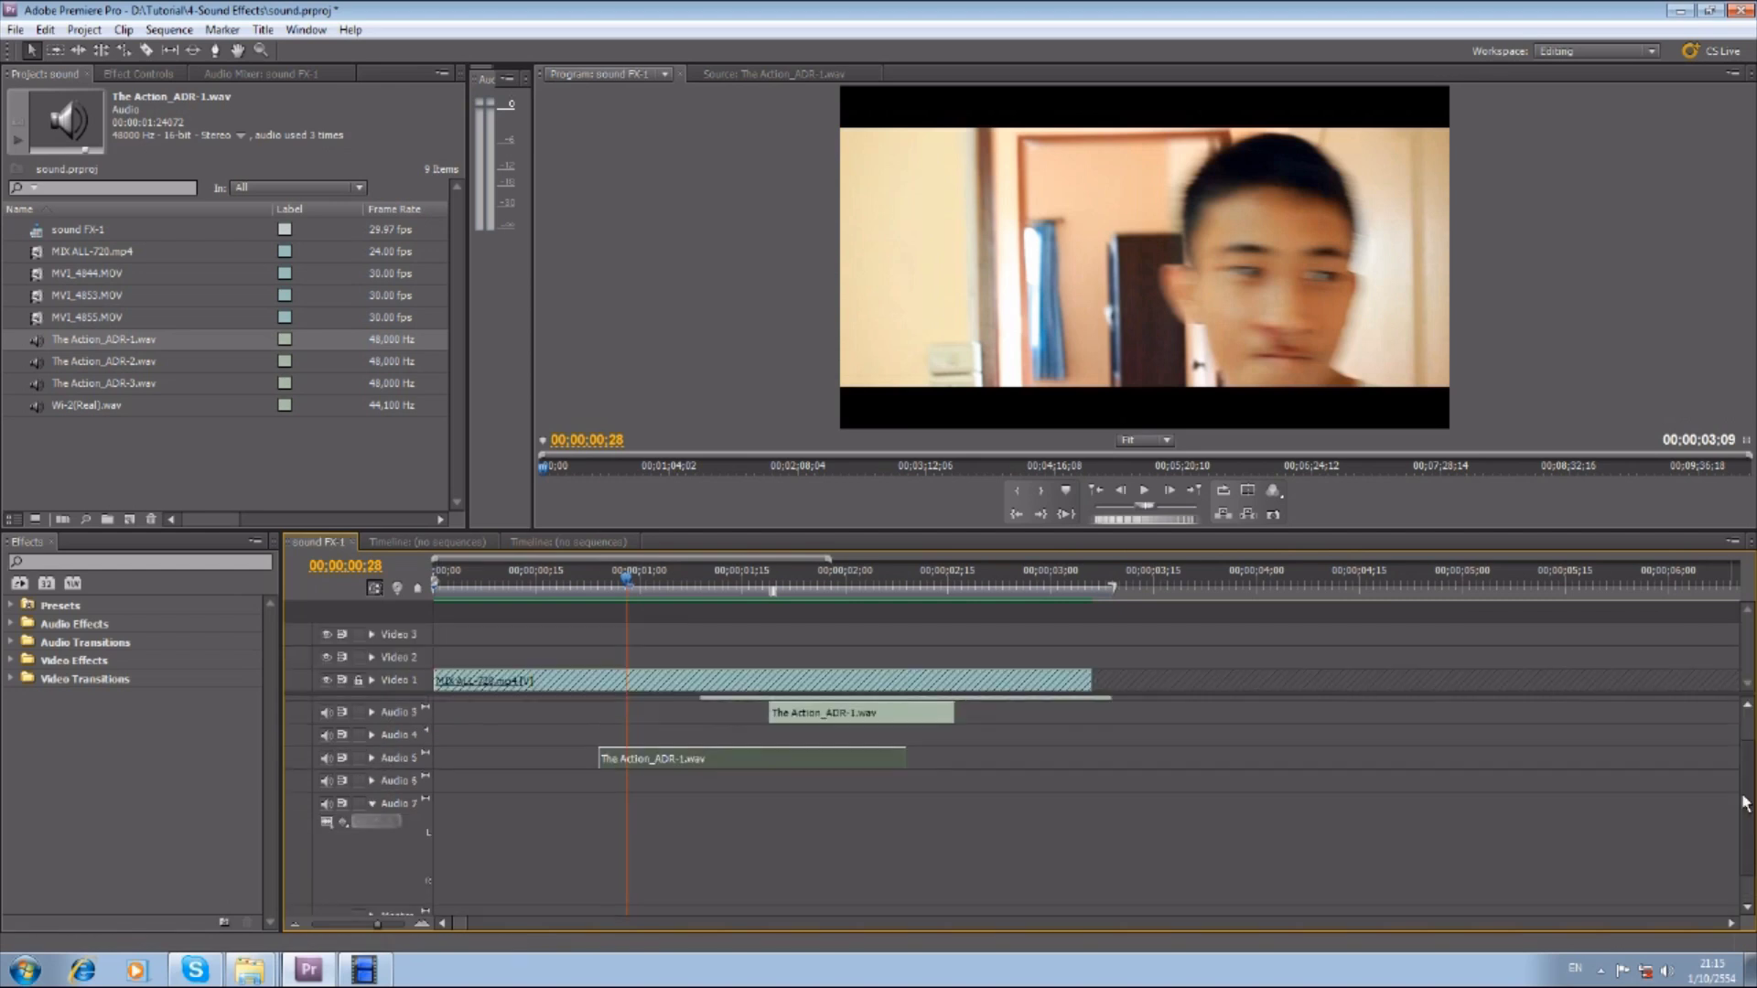
# Rename the Audio 2 track to Punch, then search the ADR recording for another punch.
pyautogui.scroll(3, 873, 775)
pyautogui.click(787, 739)
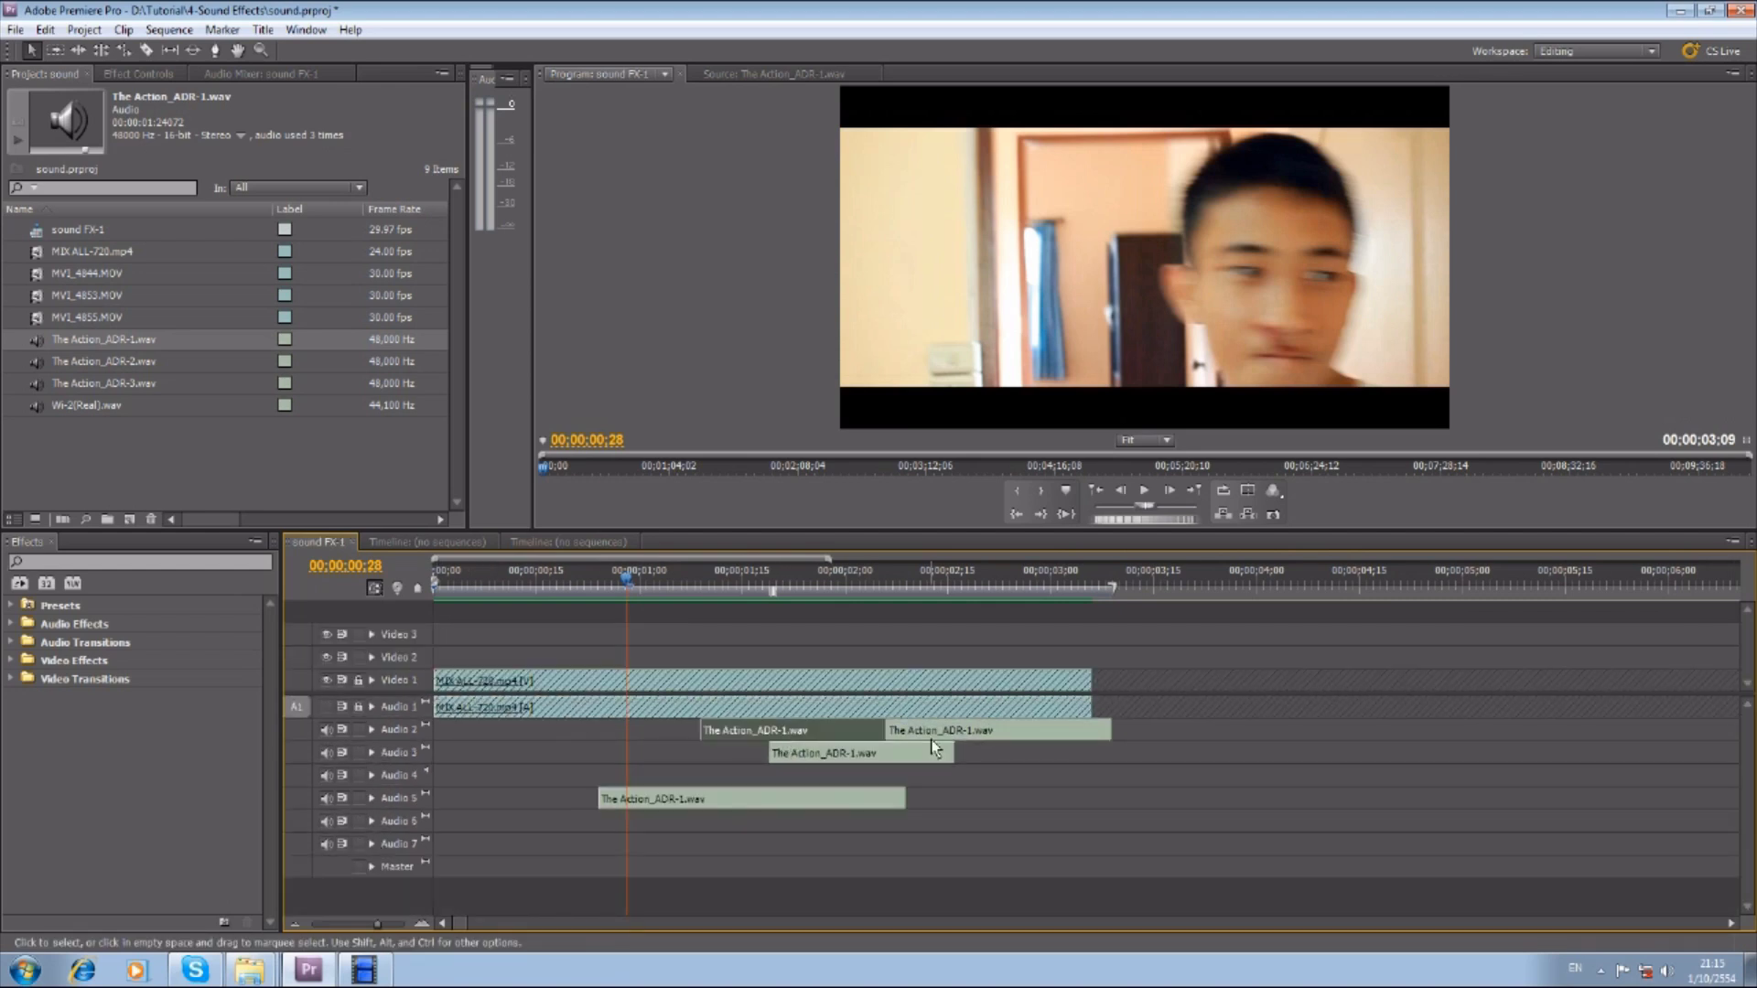
pyautogui.rightClick(393, 730)
pyautogui.click(423, 739)
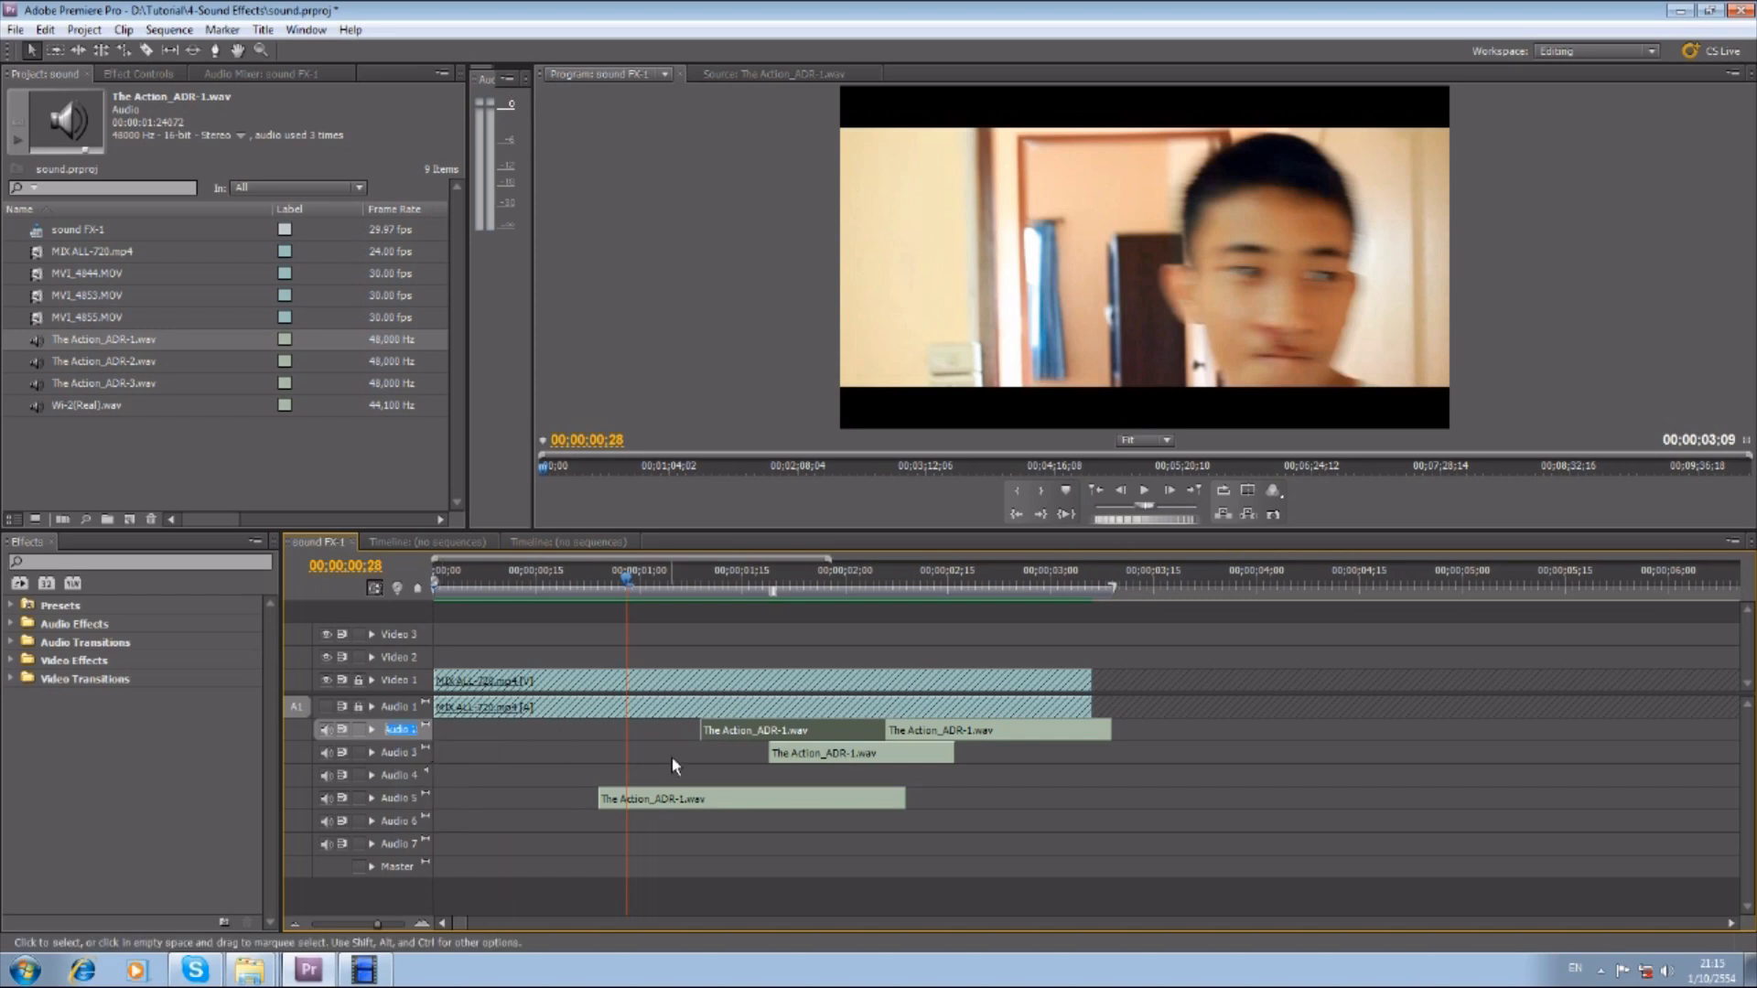
pyautogui.write('Punch')
pyautogui.press('Return')
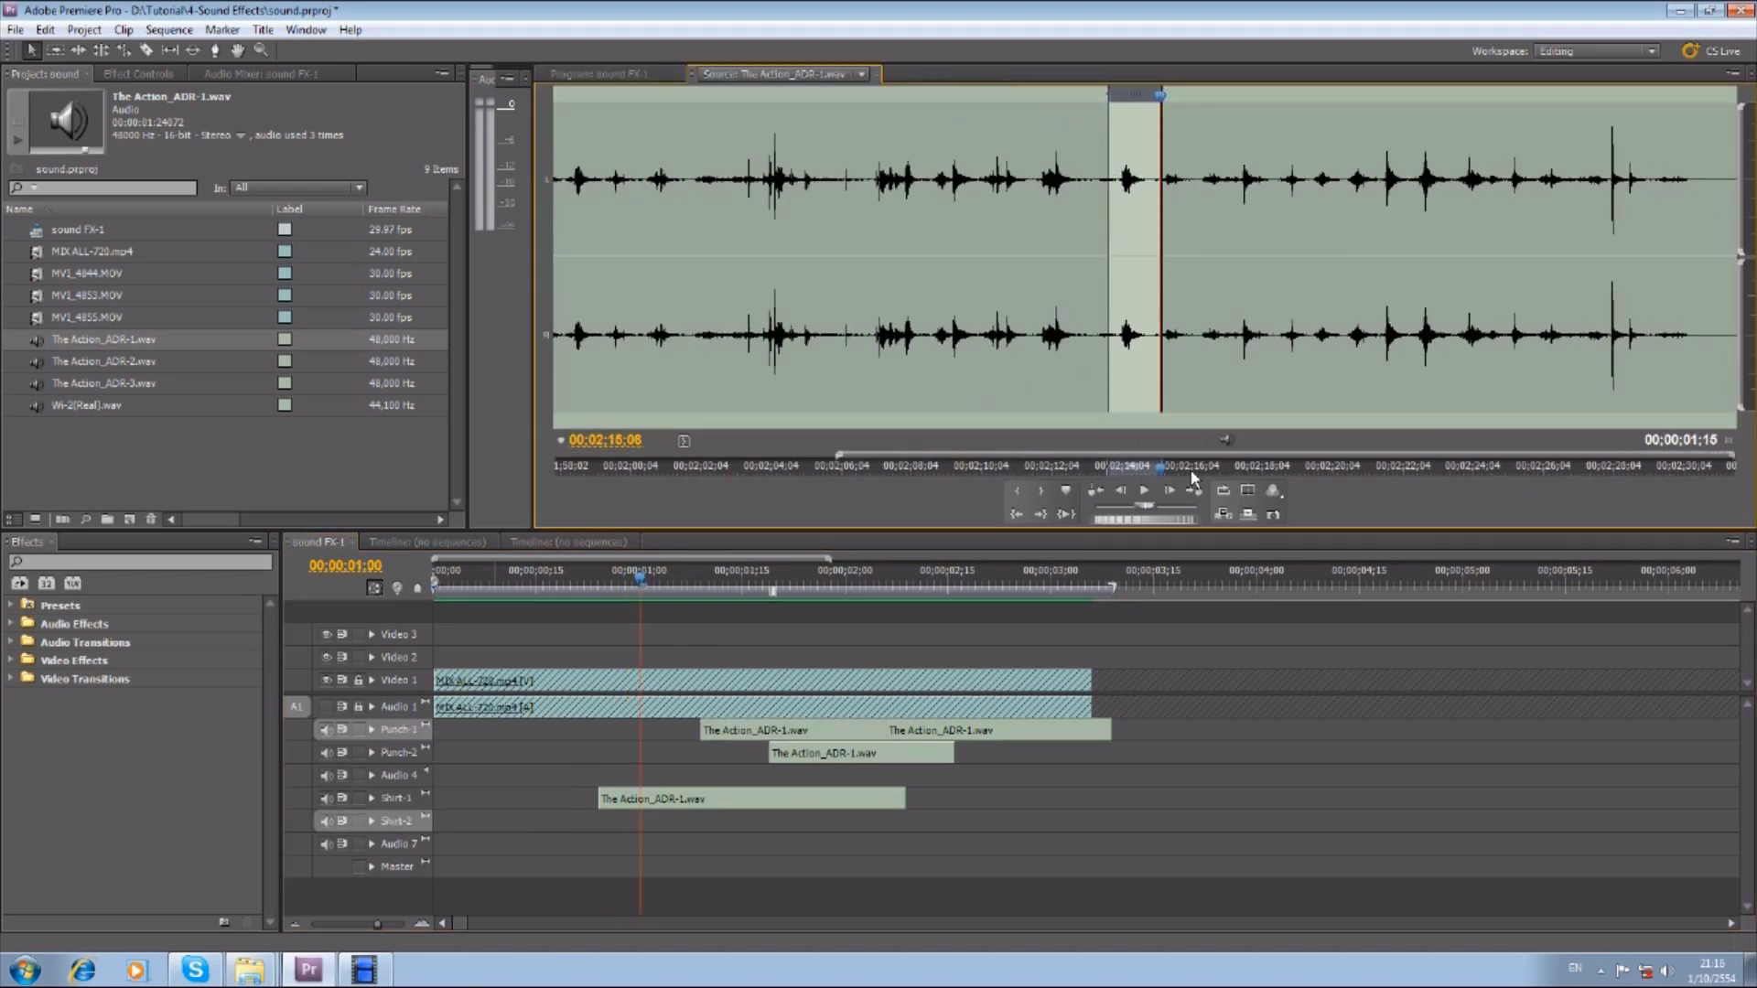
pyautogui.moveTo(1194, 476); pyautogui.dragTo(1409, 473)
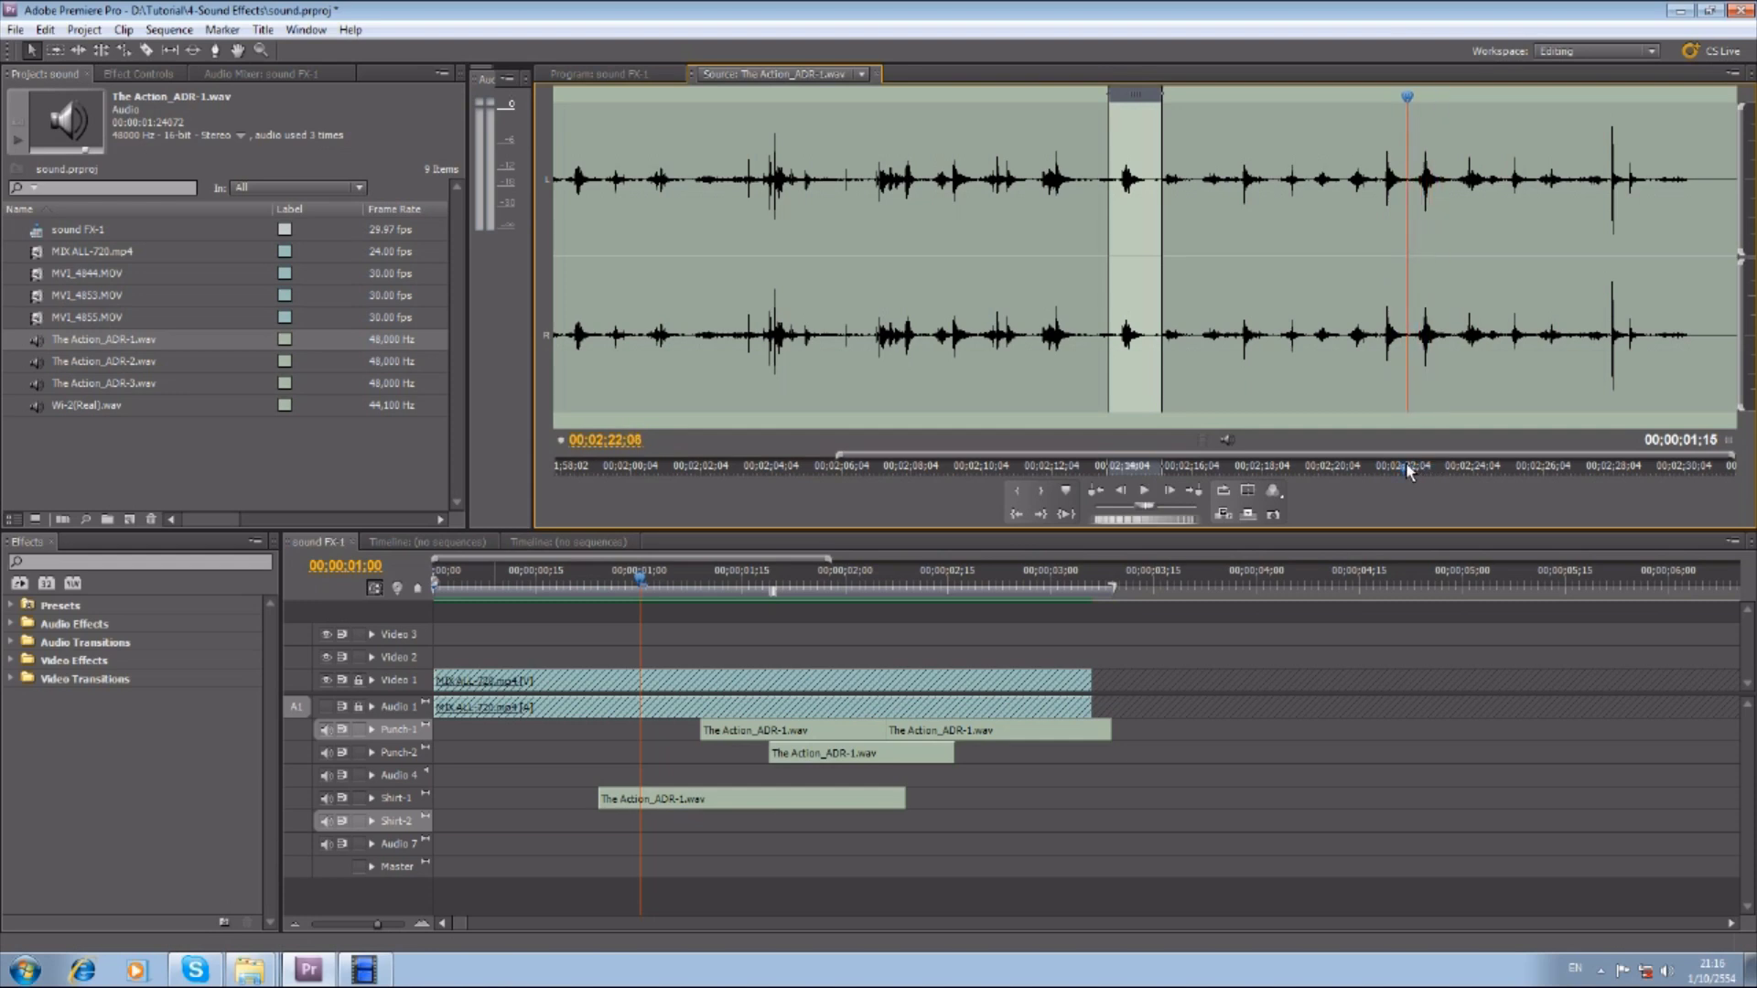
# Mark In and Out around a new ADR punch, undo, and move the preview to 02;17.
pyautogui.press('i')
pyautogui.moveTo(1412, 459); pyautogui.dragTo(1453, 400)
pyautogui.press('o')
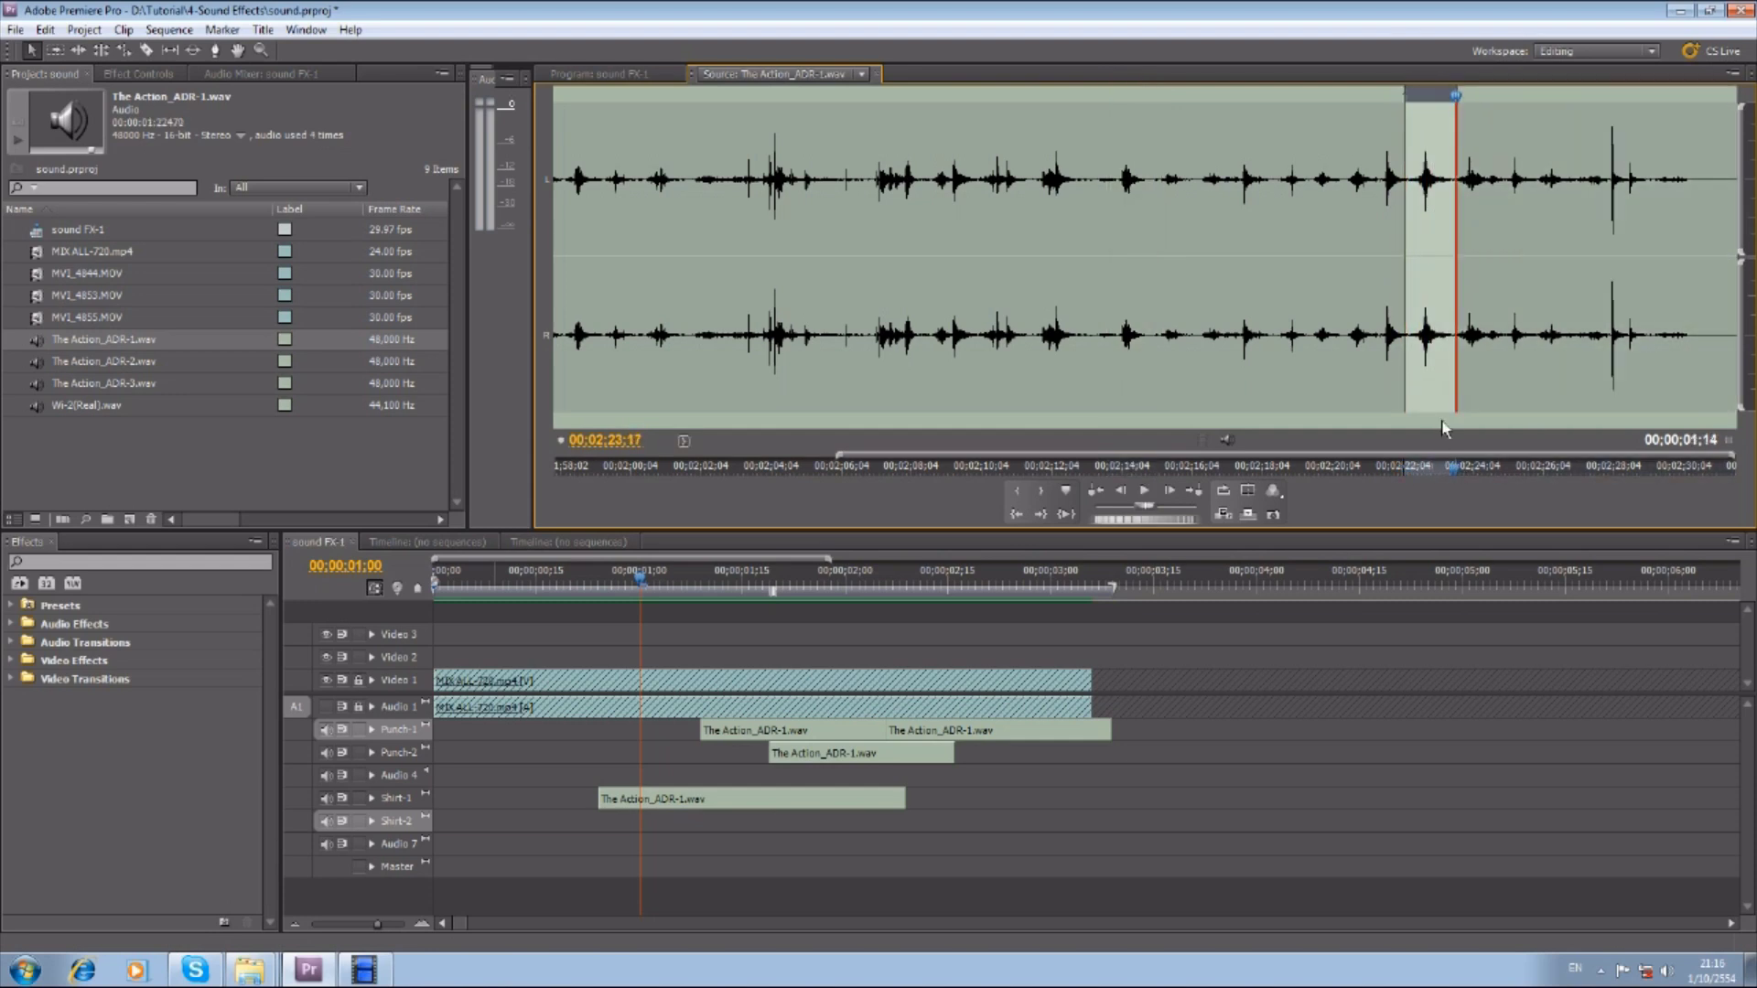
pyautogui.hotkey('ctrl', 'z')
pyautogui.hotkey('ctrl', 'z')
pyautogui.hotkey('ctrl', 'z')
pyautogui.moveTo(1189, 474); pyautogui.dragTo(1235, 477)
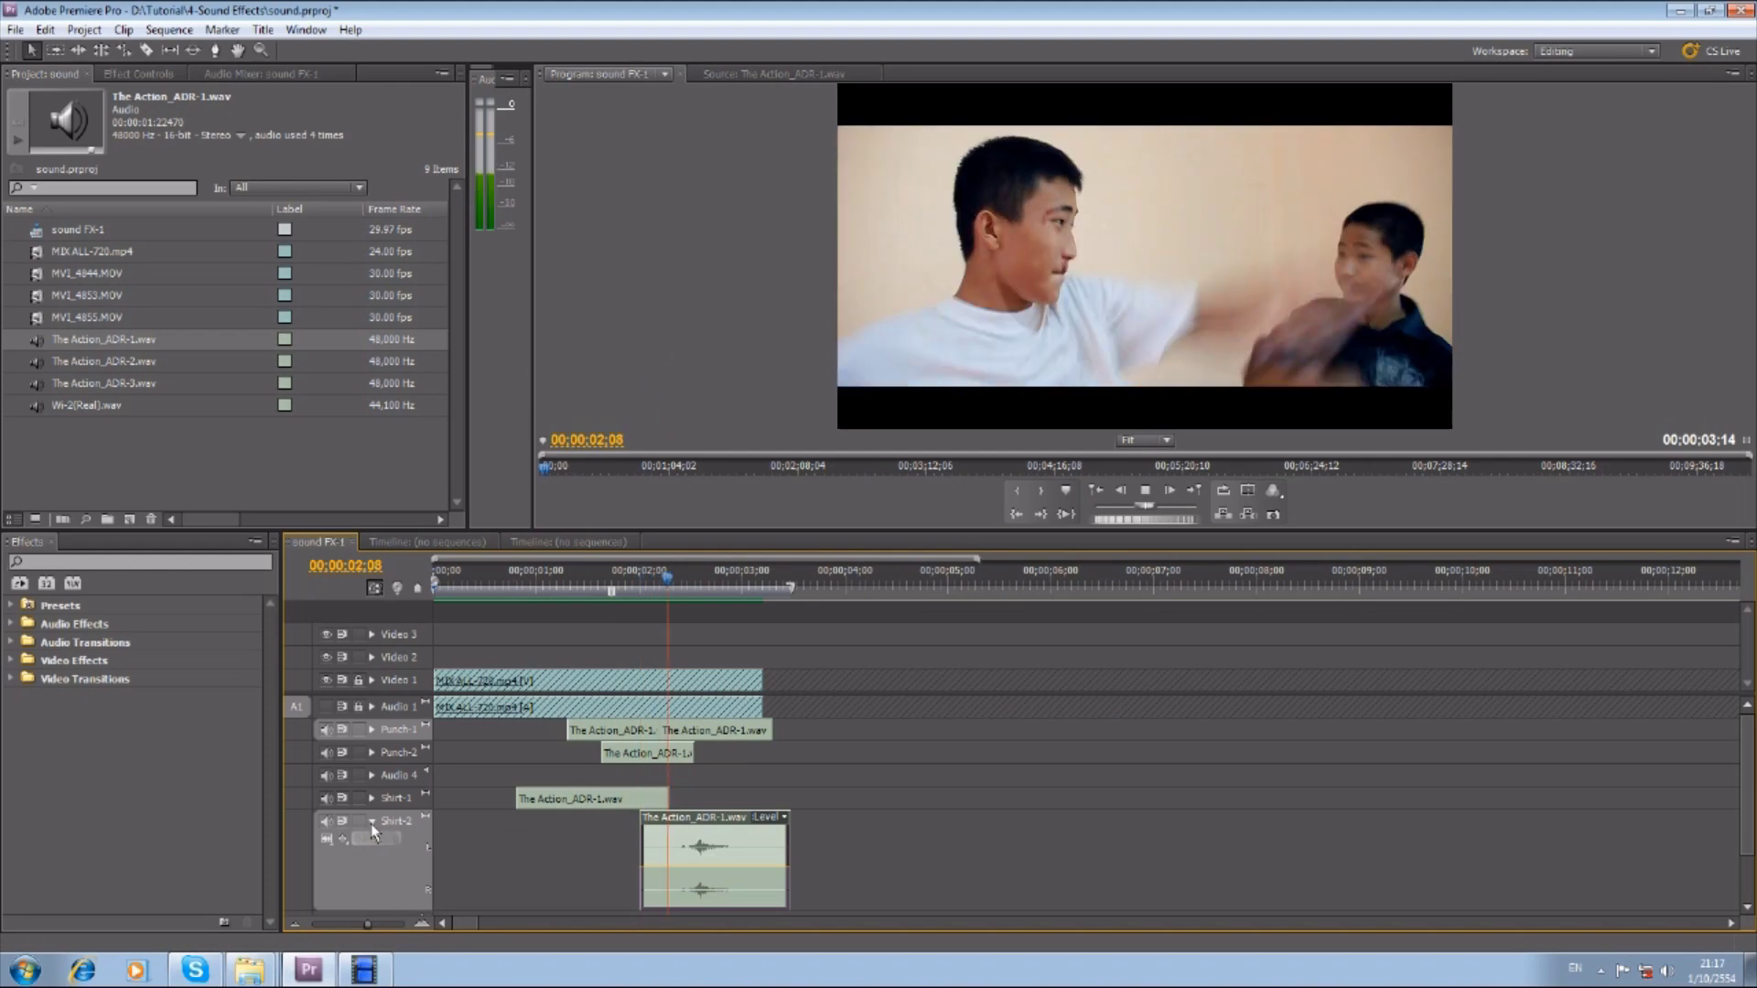
# Lower the Shirt-2 punch clip to about -5.69 dB, confirm Audio Gain, and play back.
pyautogui.click(370, 824)
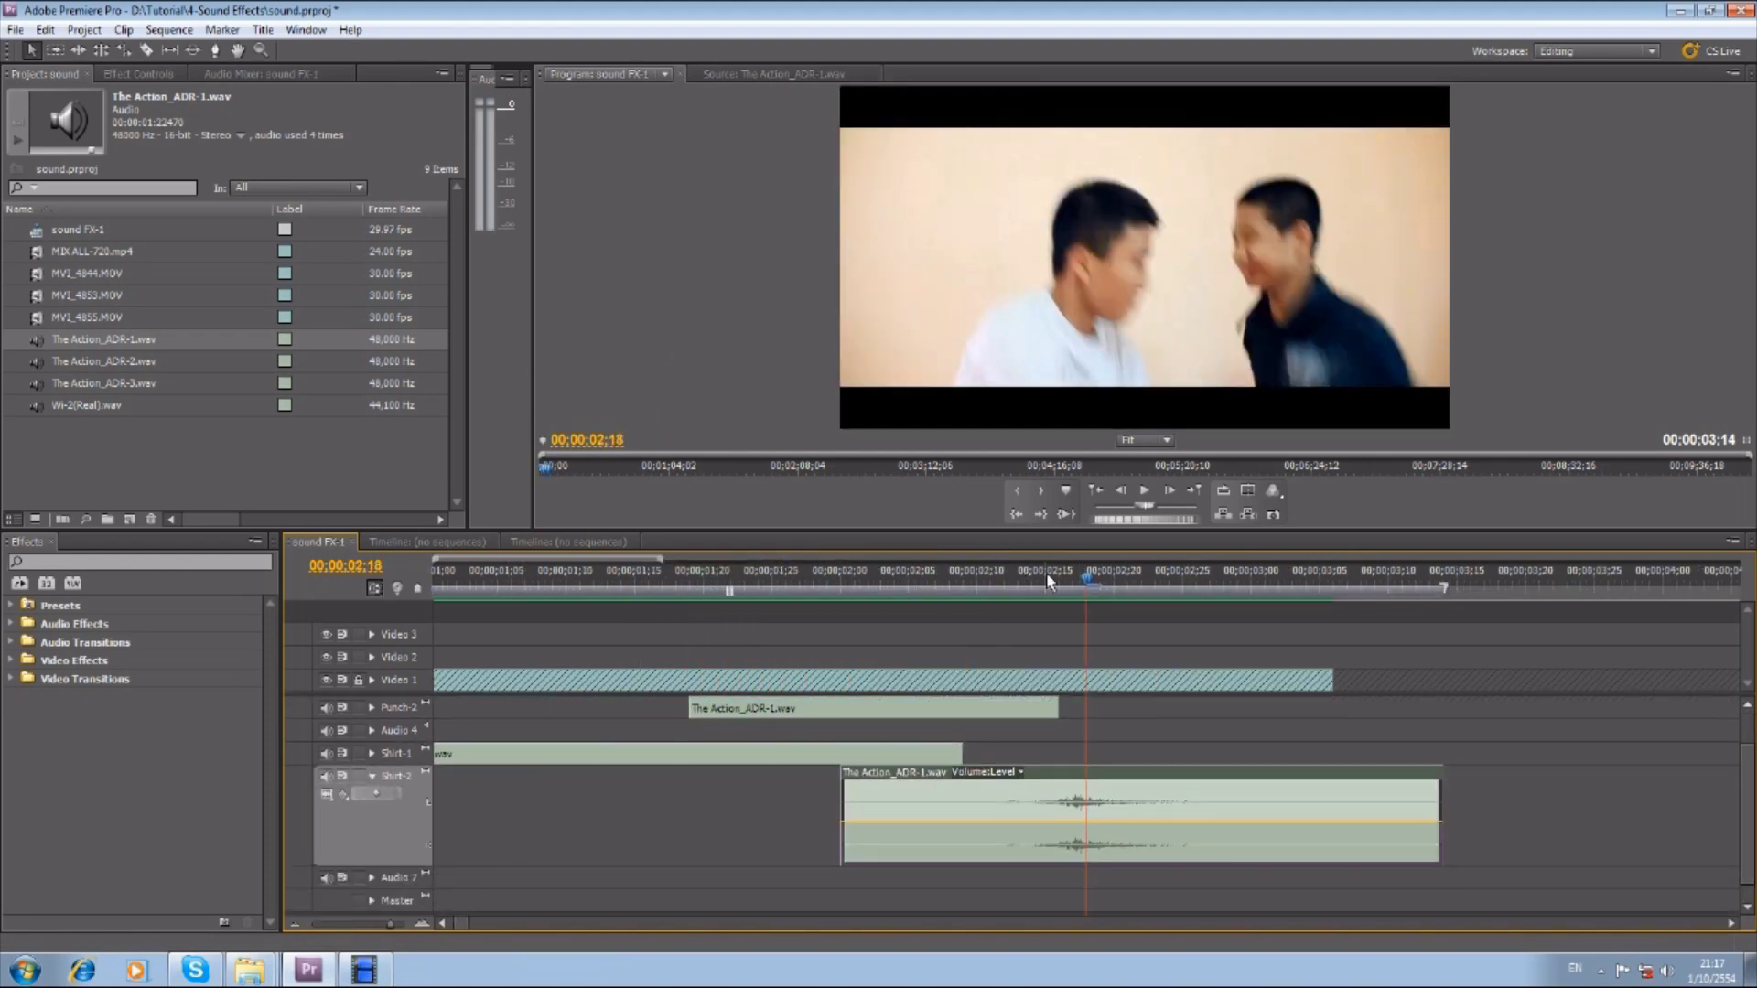
pyautogui.moveTo(1039, 587); pyautogui.dragTo(1059, 588)
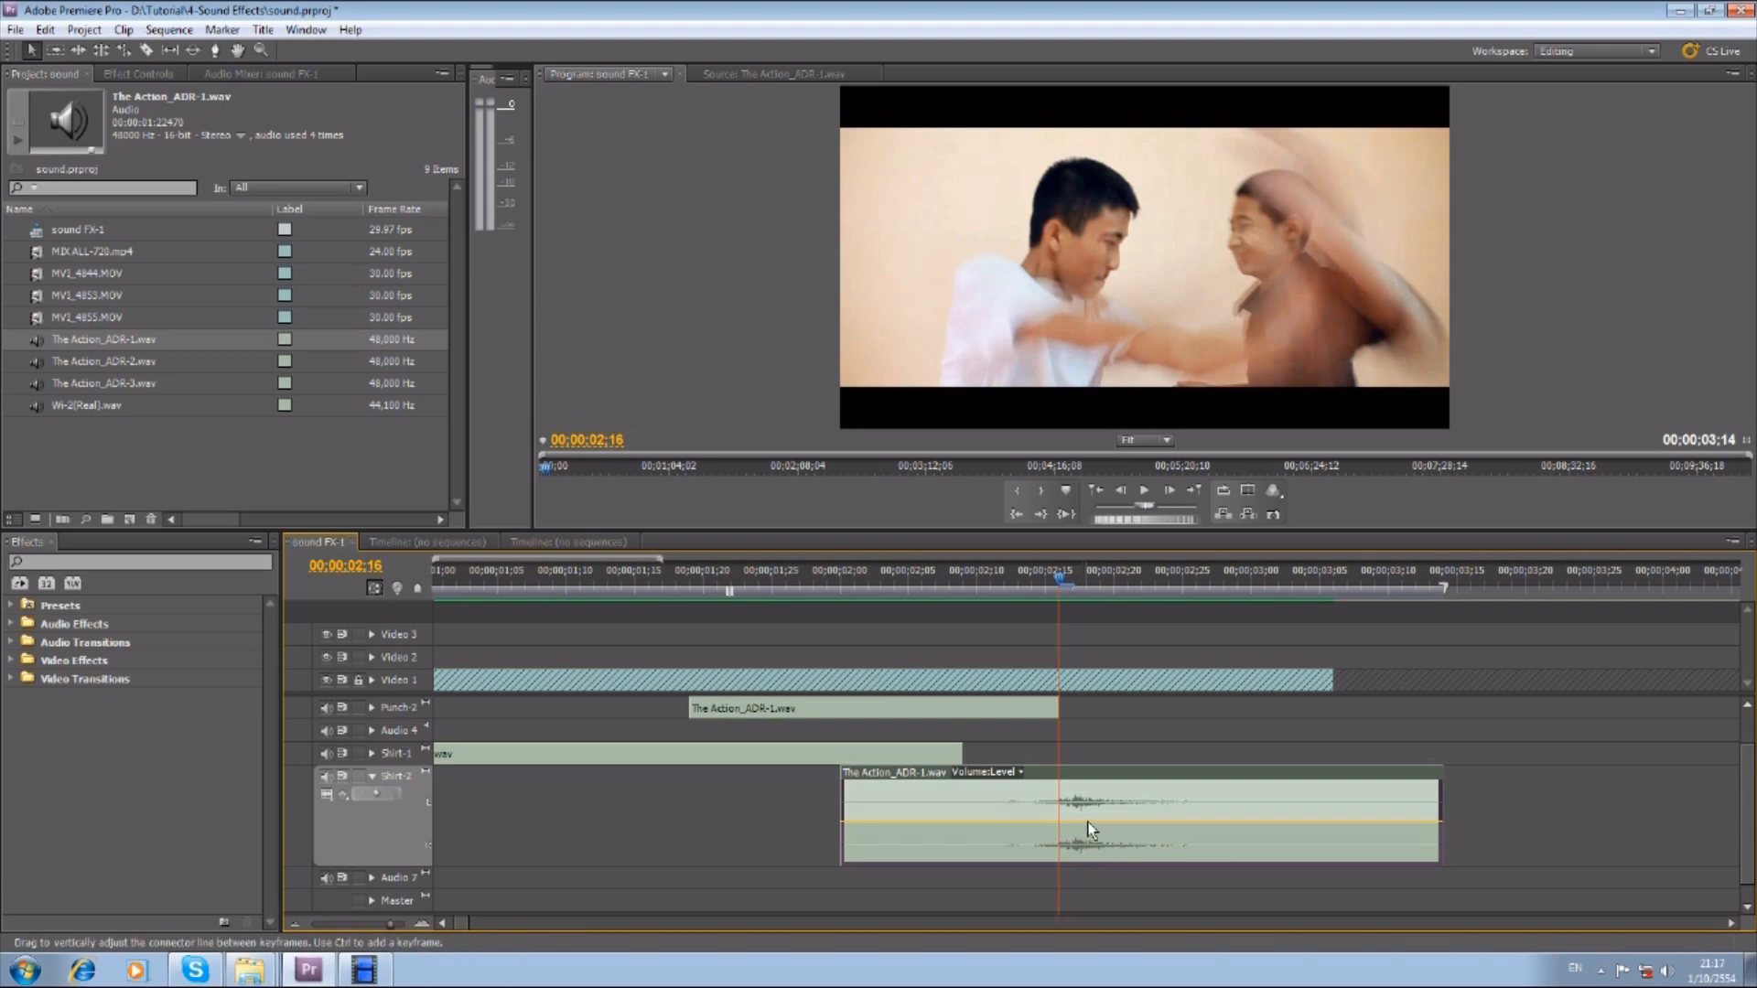
pyautogui.moveTo(1084, 831); pyautogui.dragTo(1080, 840)
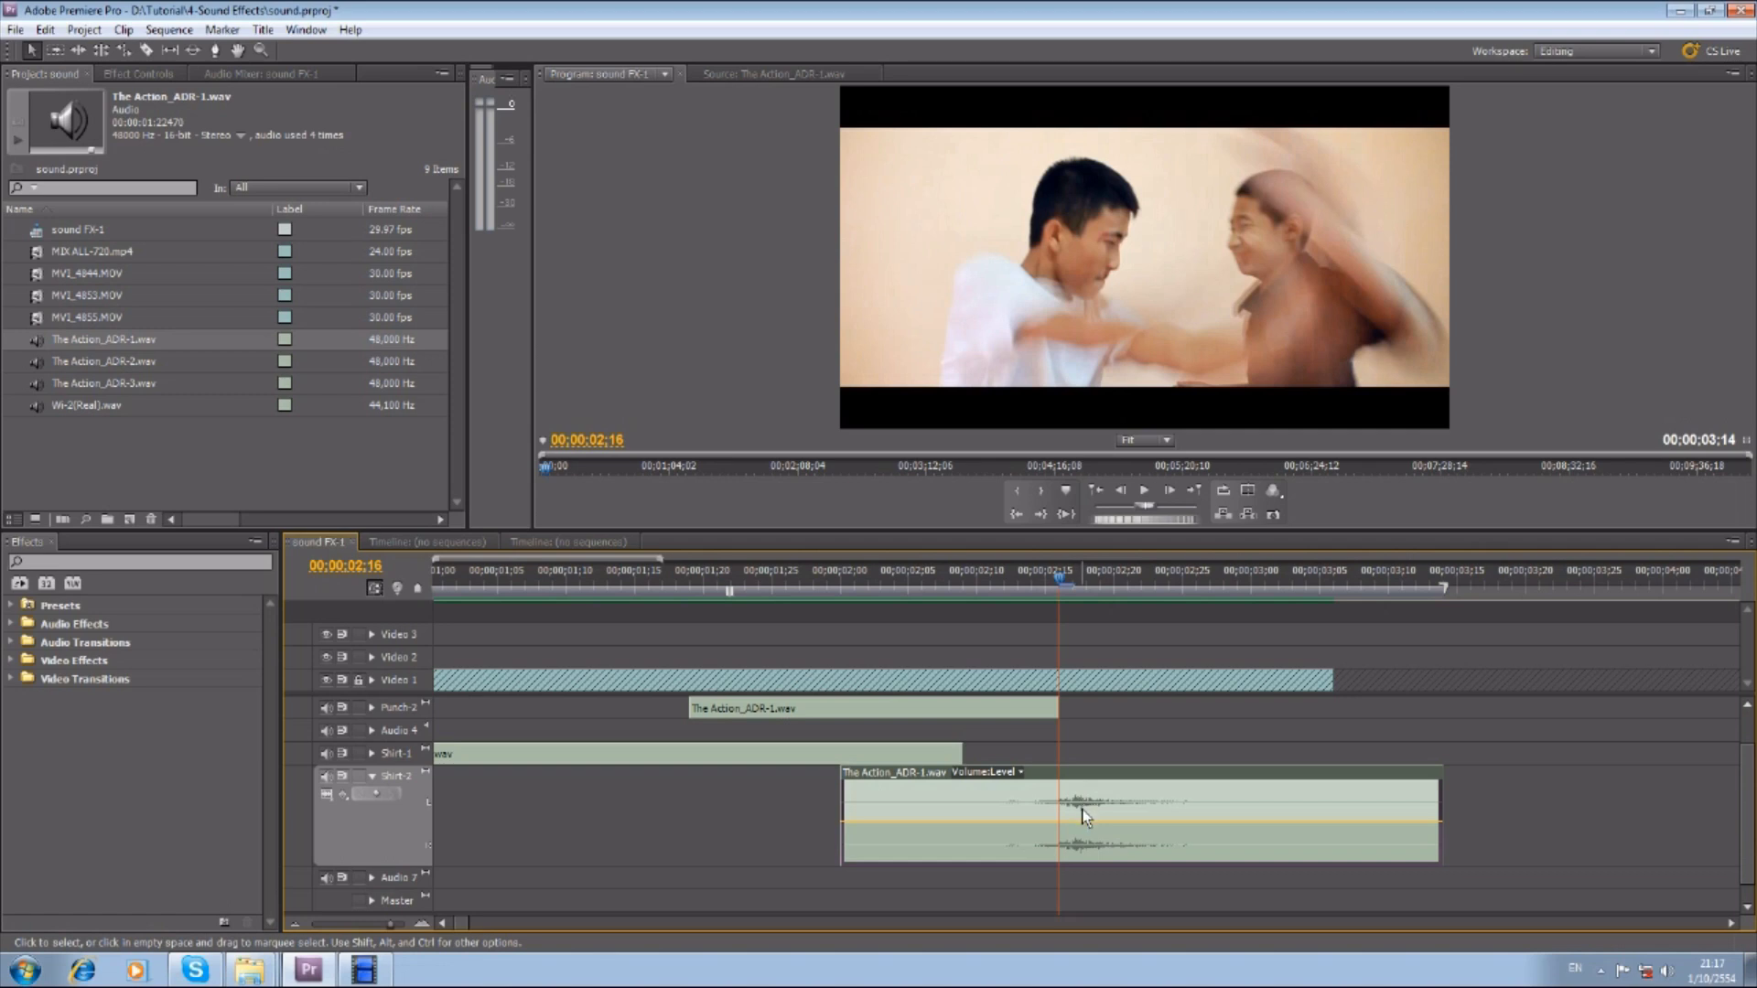
pyautogui.rightClick(1073, 814)
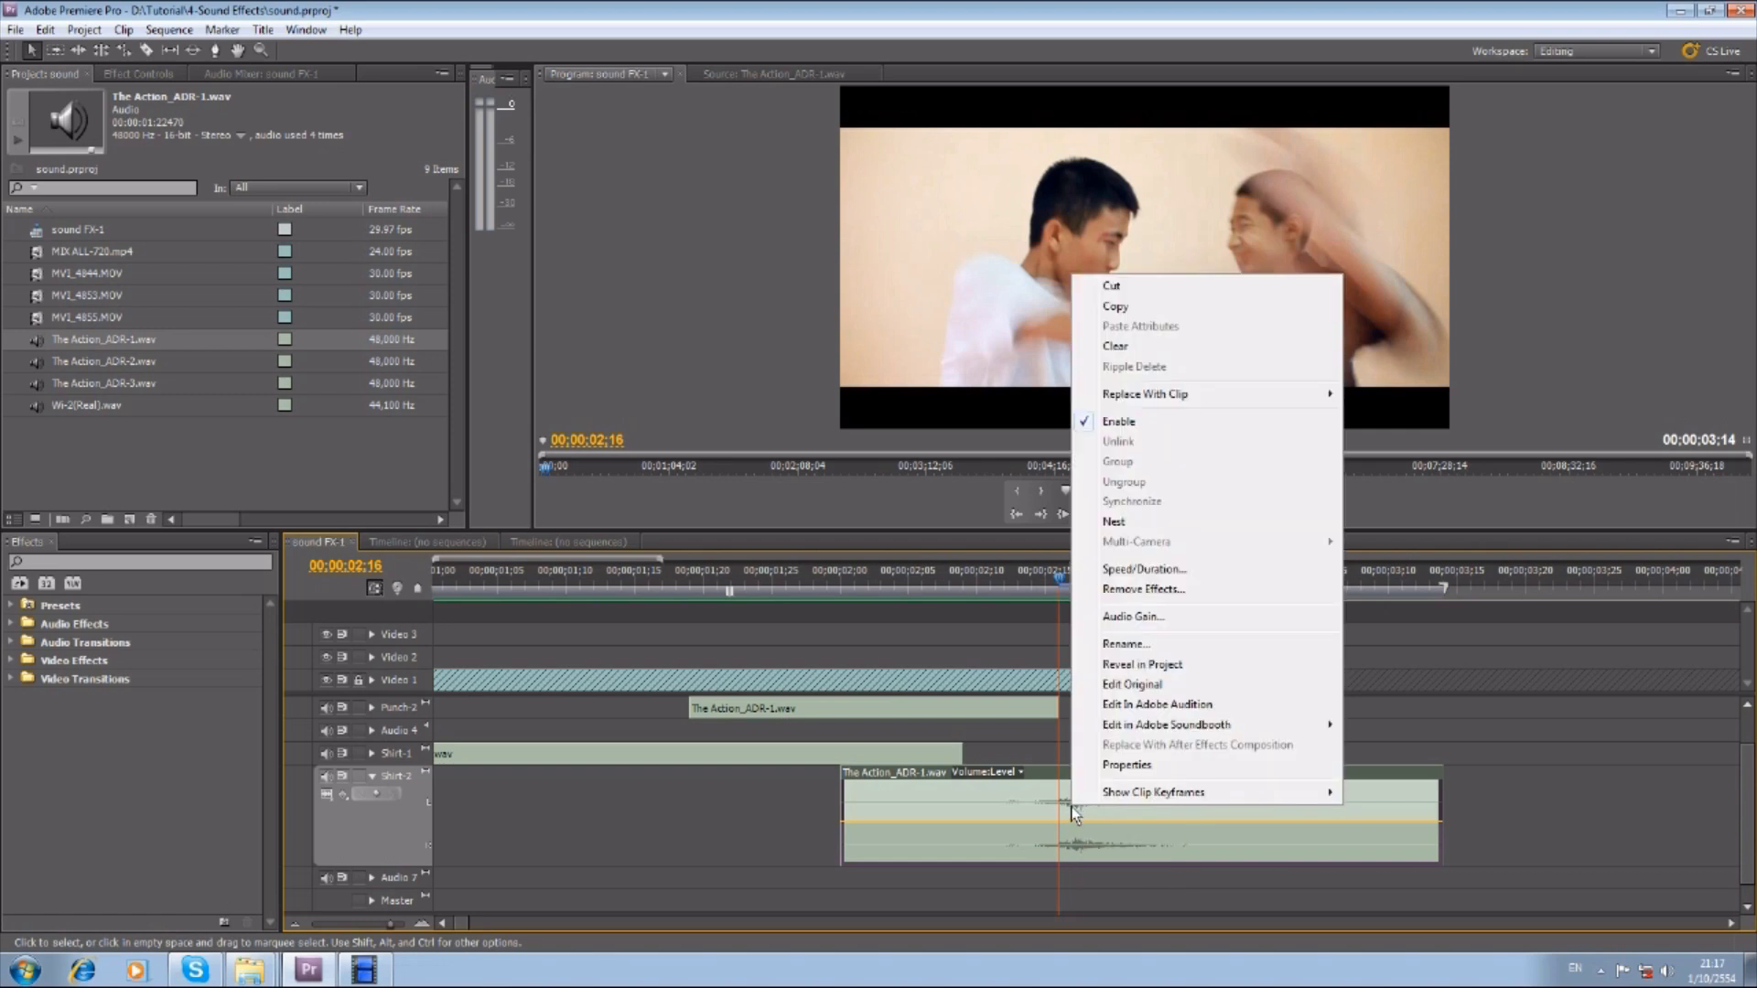
pyautogui.click(1169, 627)
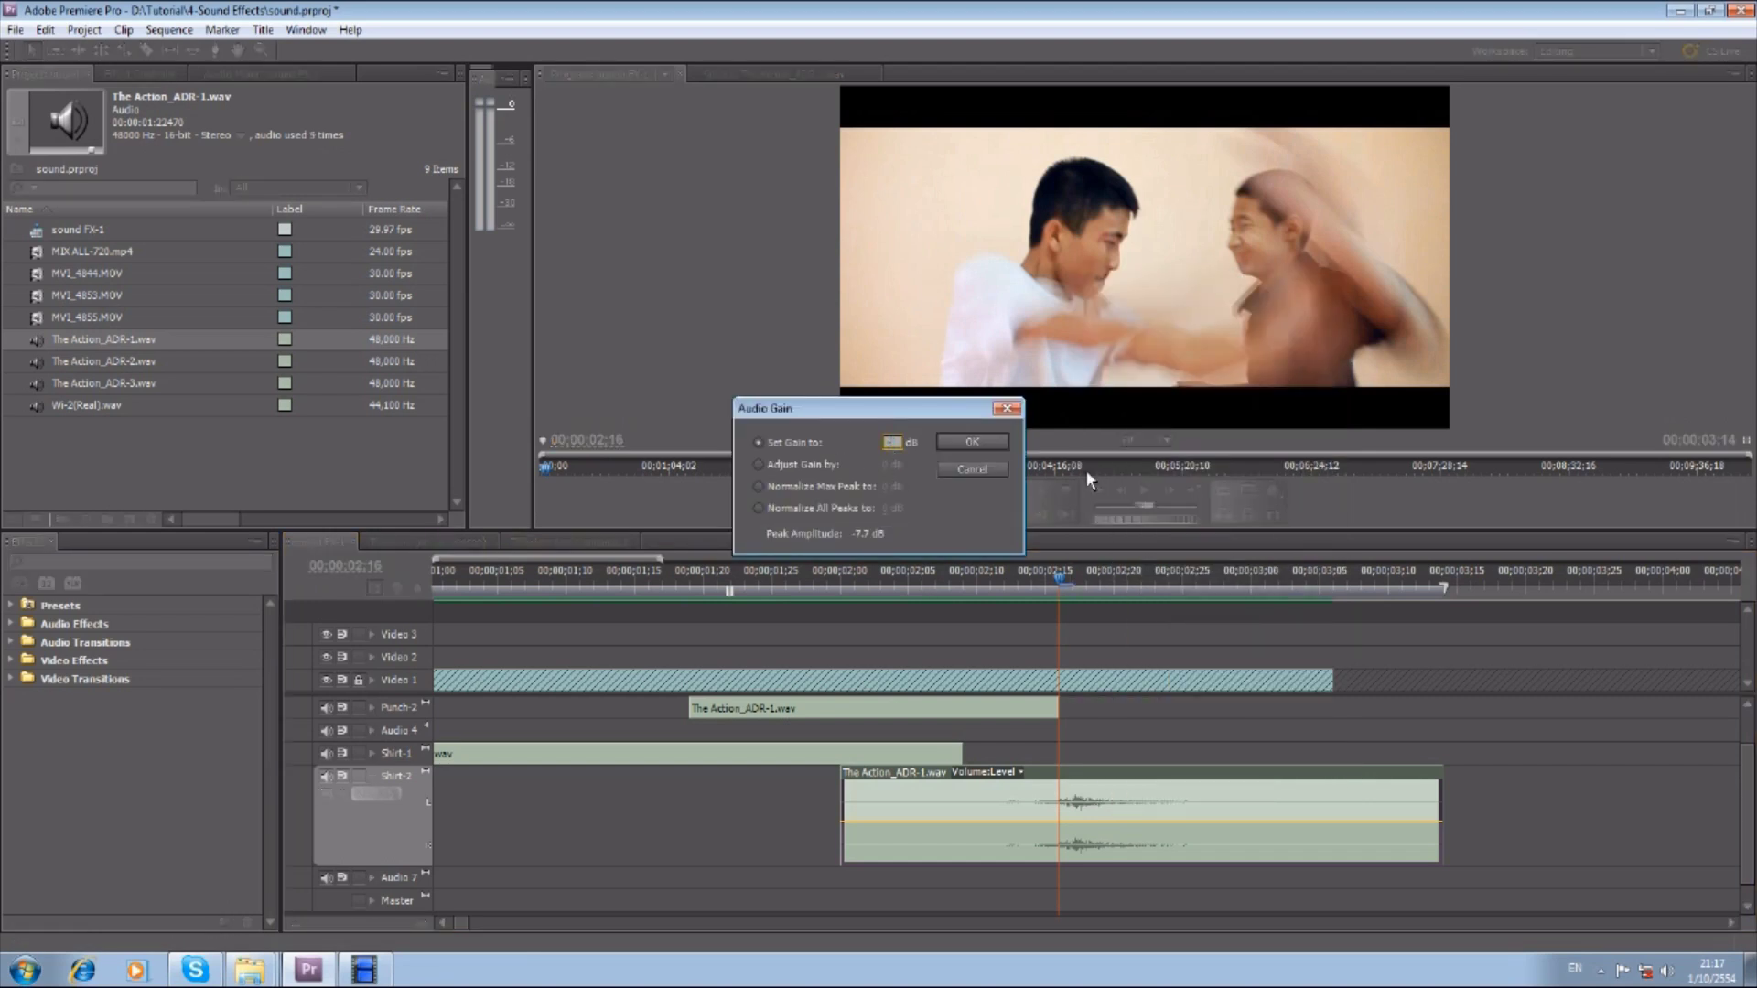
pyautogui.press('Return')
pyautogui.press('space')
pyautogui.press('-')
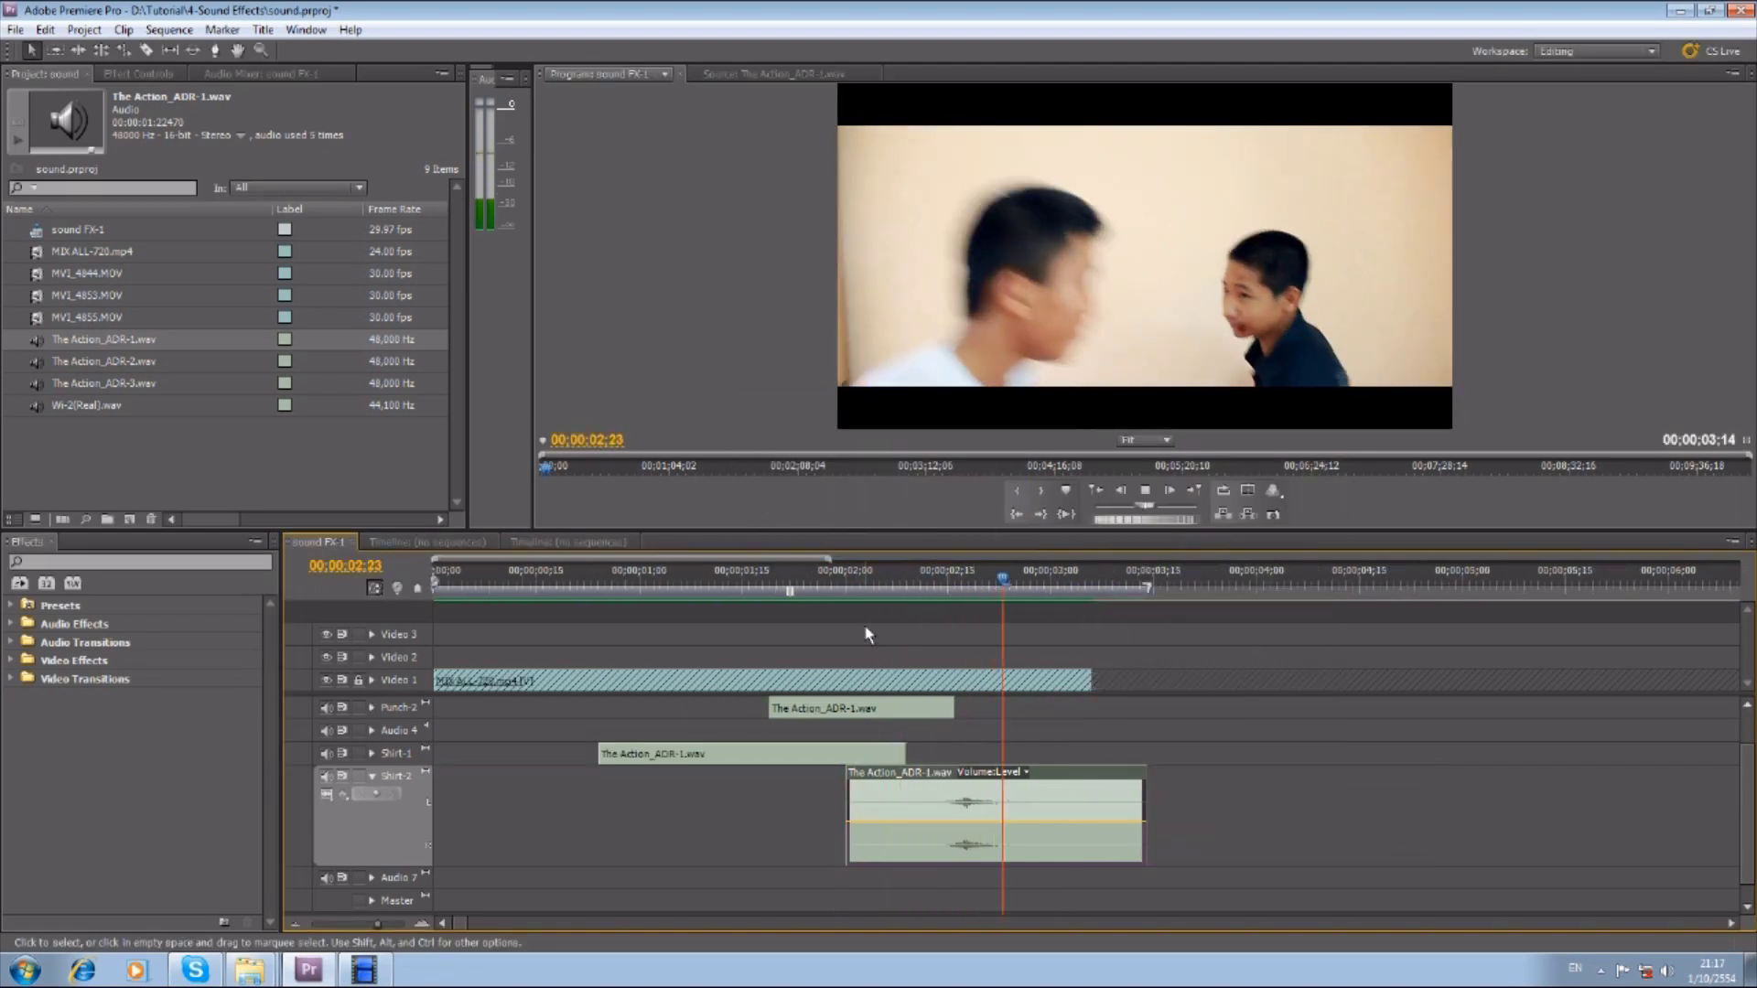
# Play back the punch edits, then load Wi-2(Real).wav into the Source monitor at its start.
pyautogui.click(371, 776)
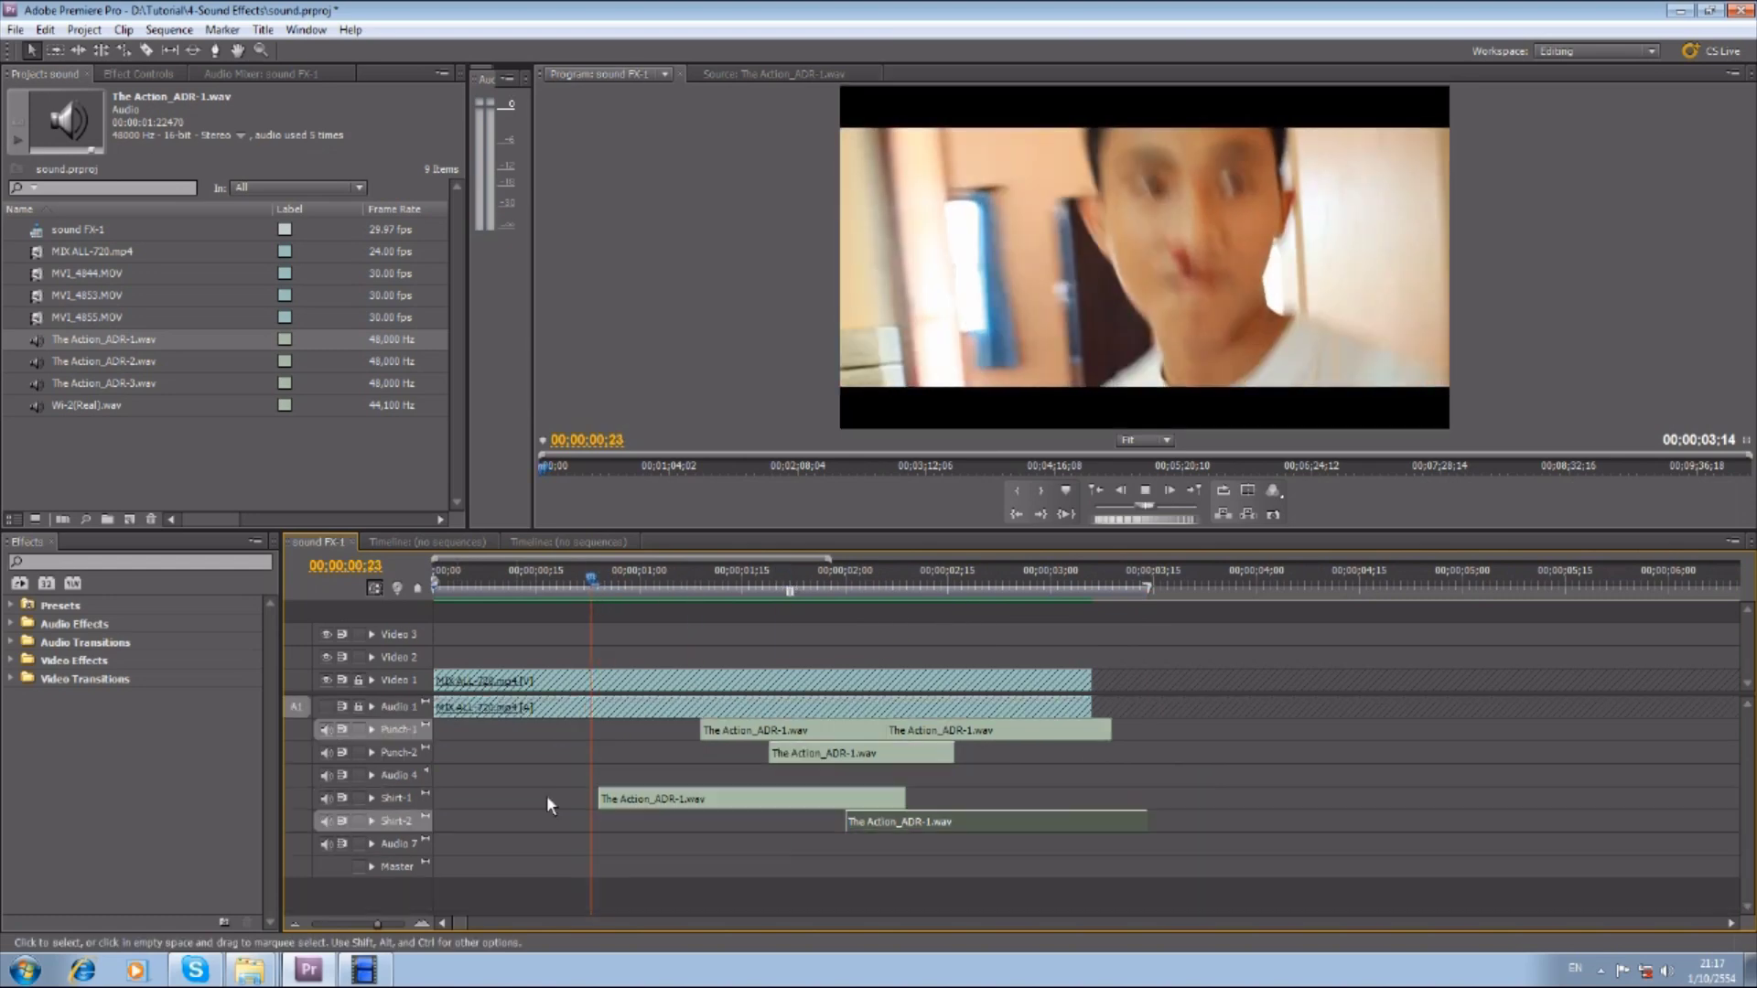
pyautogui.press('space')
pyautogui.press('-')
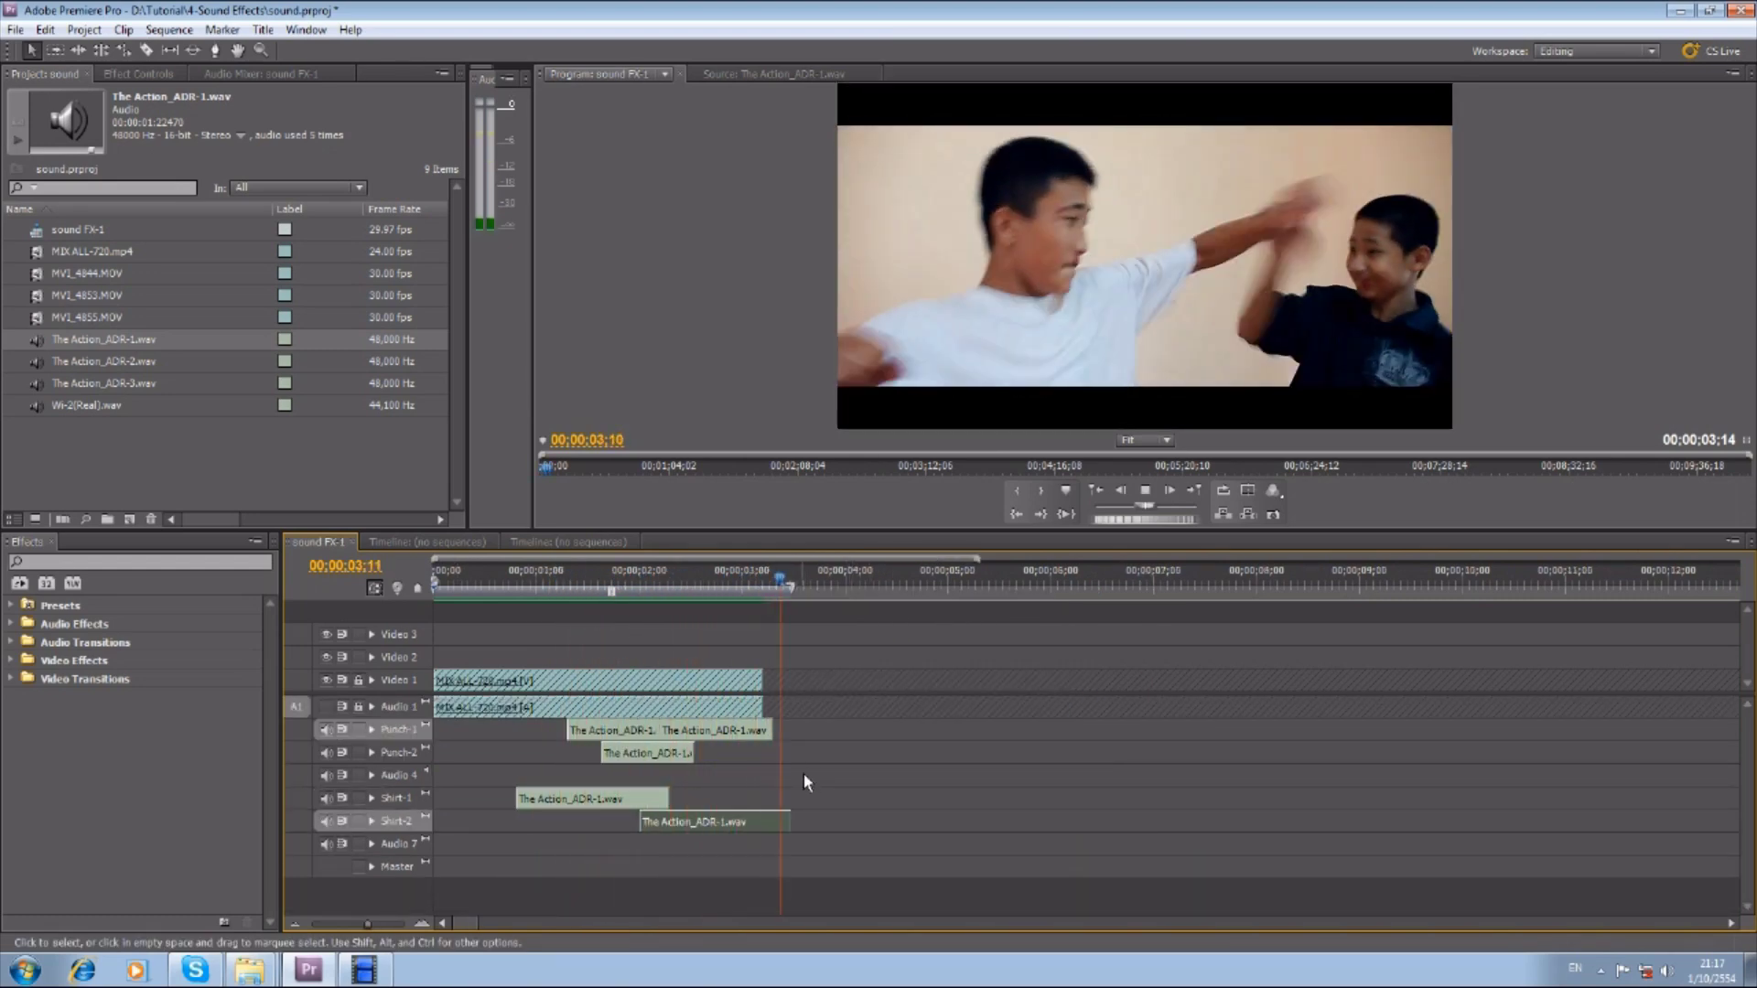
pyautogui.doubleClick(34, 407)
pyautogui.moveTo(568, 464); pyautogui.dragTo(554, 469)
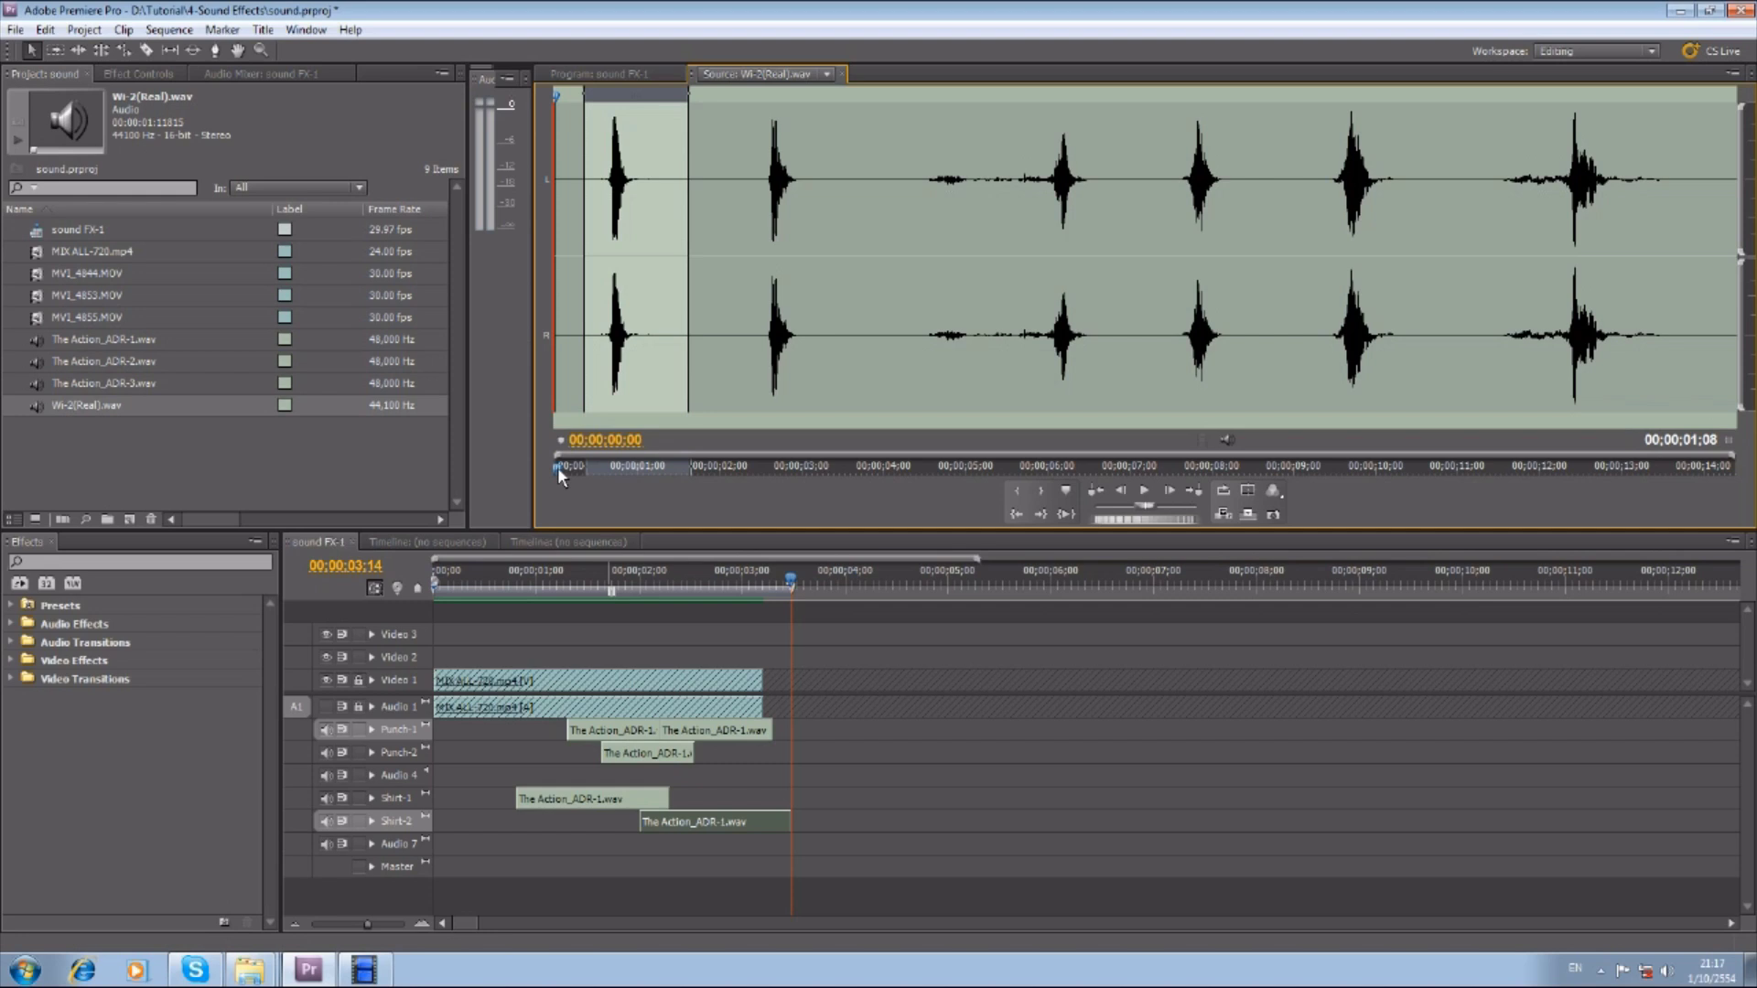
# Audition the hits in Wi-2(Real).wav and cue the preview at 00;11.
pyautogui.press('space')
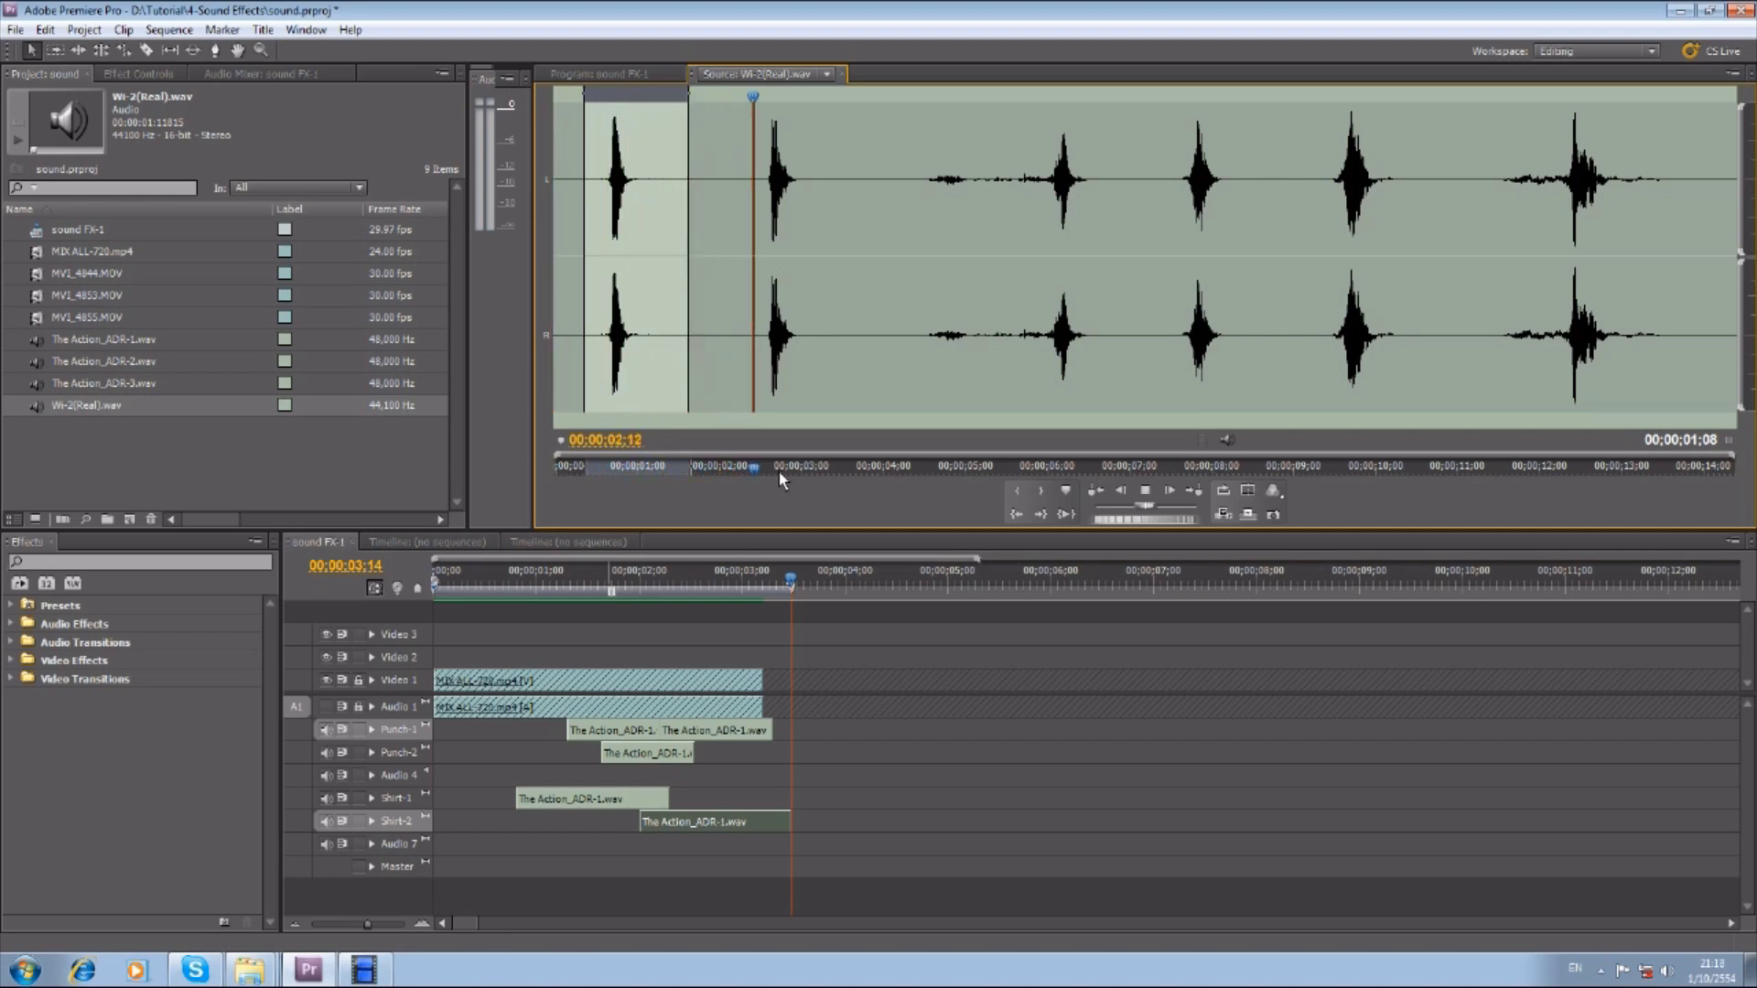
pyautogui.press('space')
pyautogui.click(1001, 467)
pyautogui.press('space')
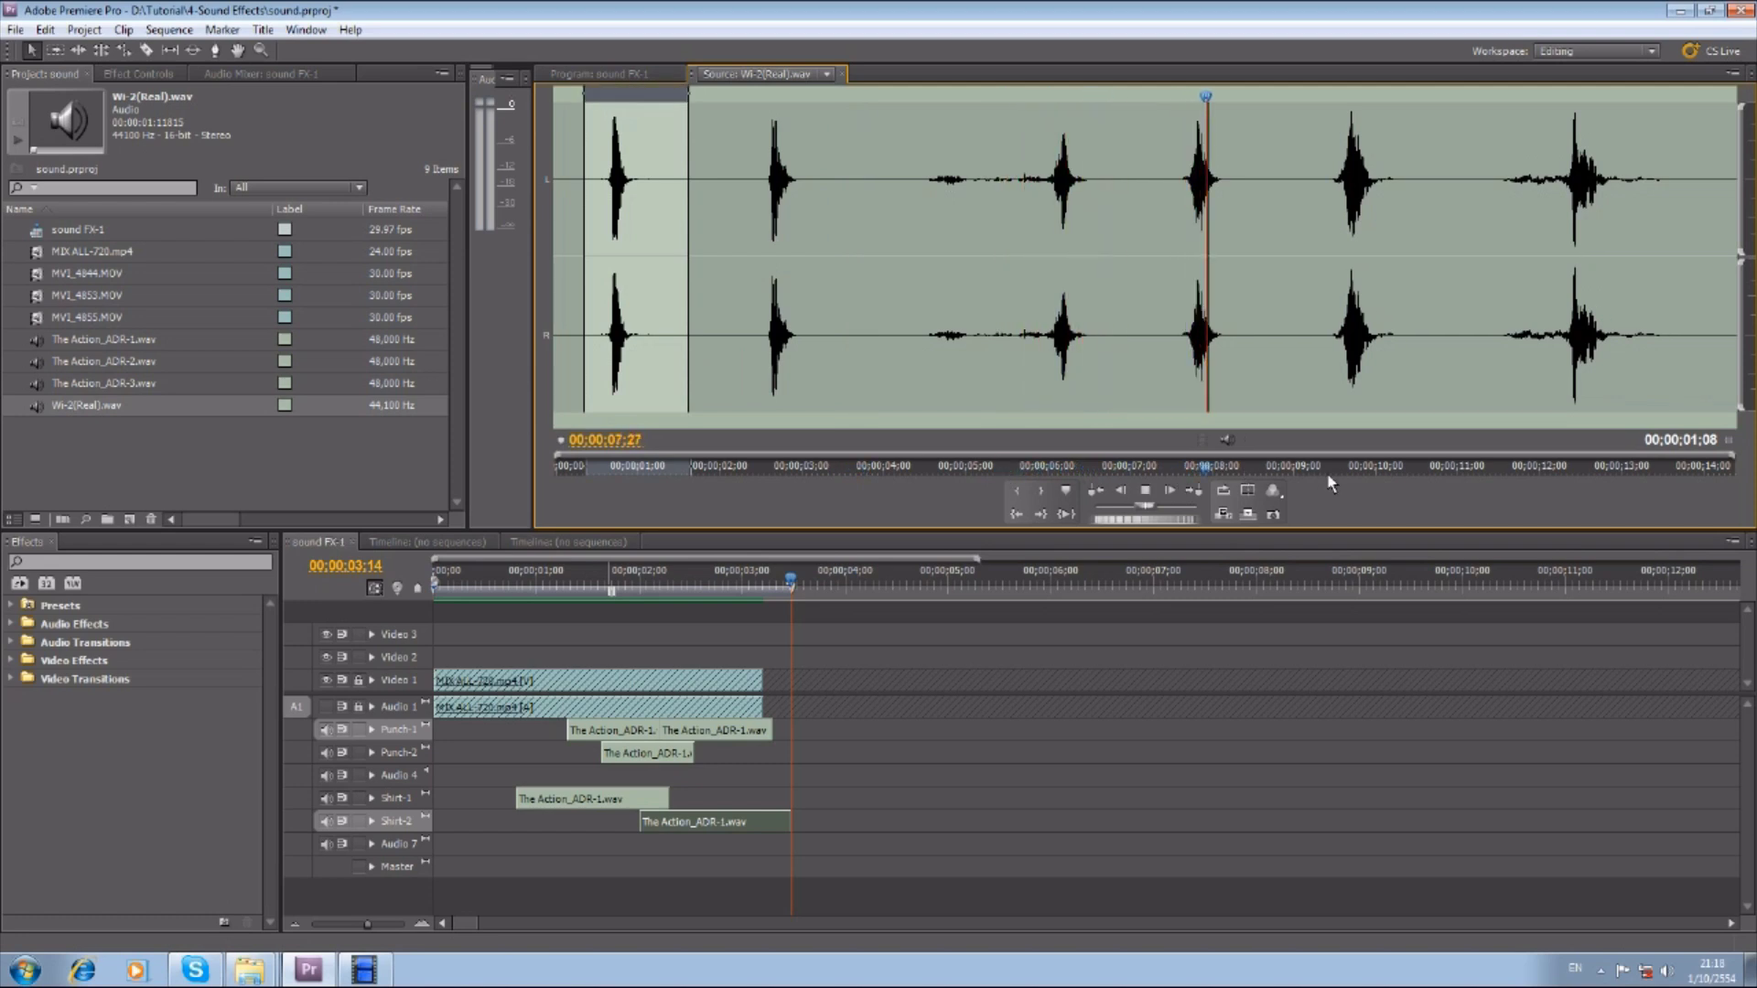
pyautogui.press('space')
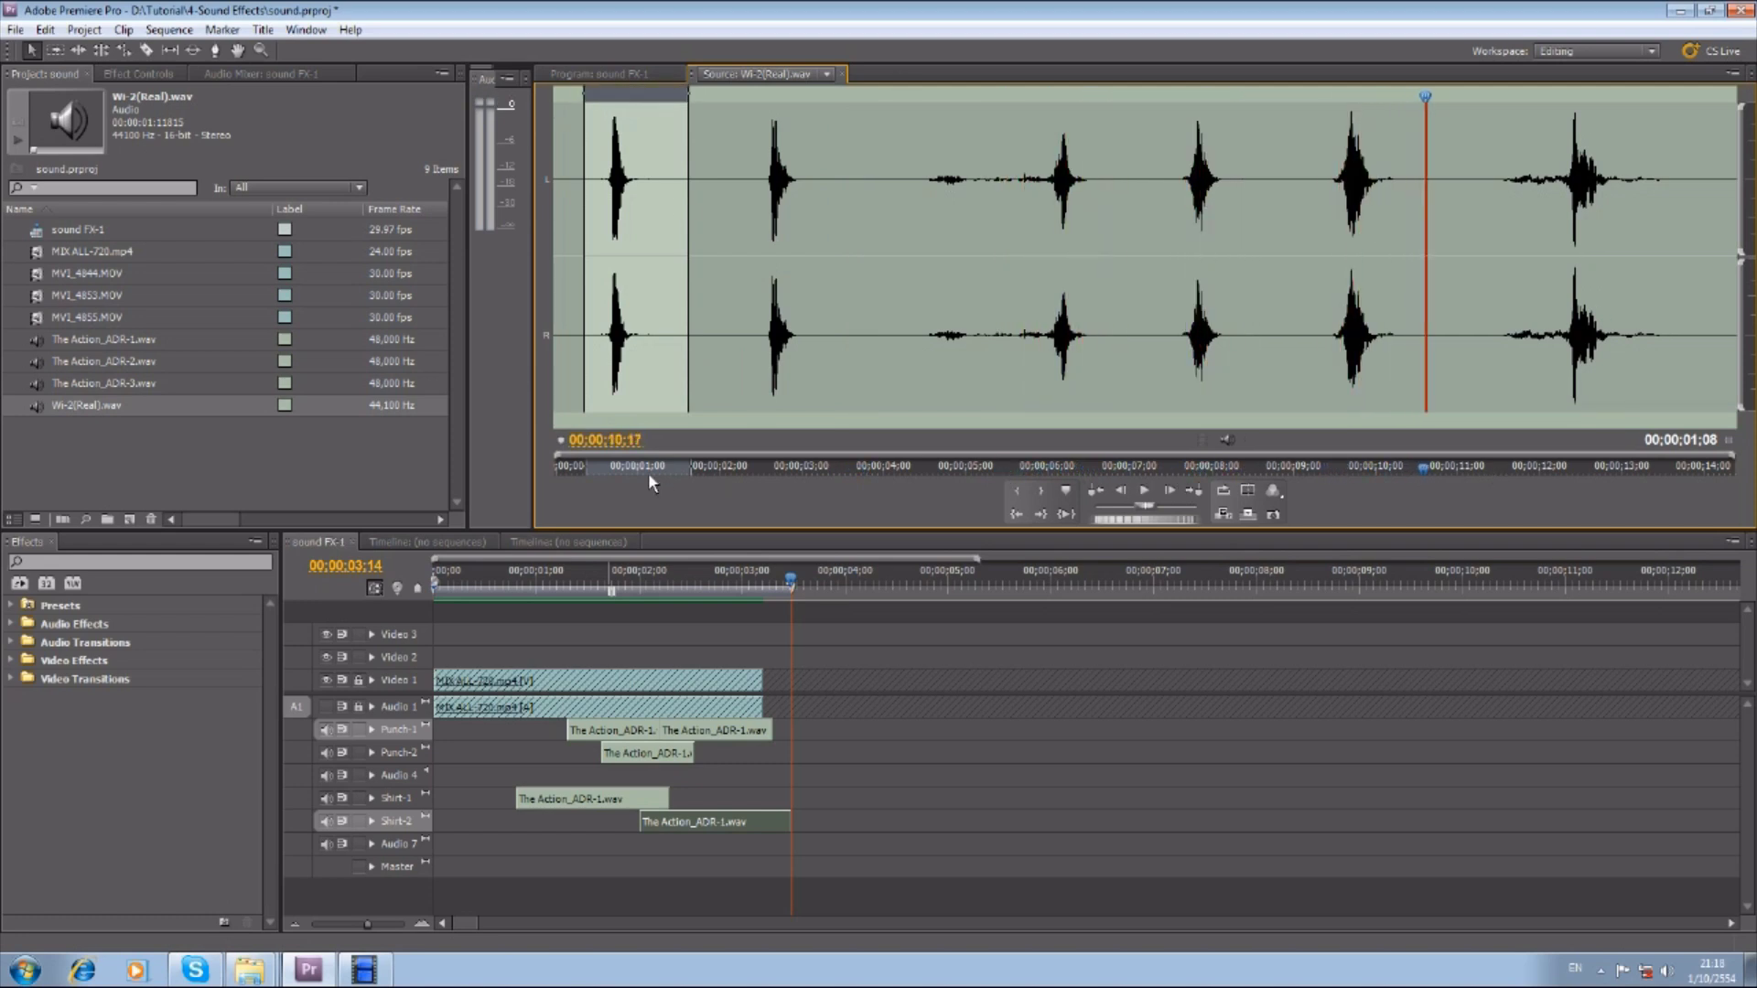
pyautogui.click(580, 468)
pyautogui.press('space')
pyautogui.click(600, 468)
pyautogui.moveTo(600, 470); pyautogui.dragTo(588, 470)
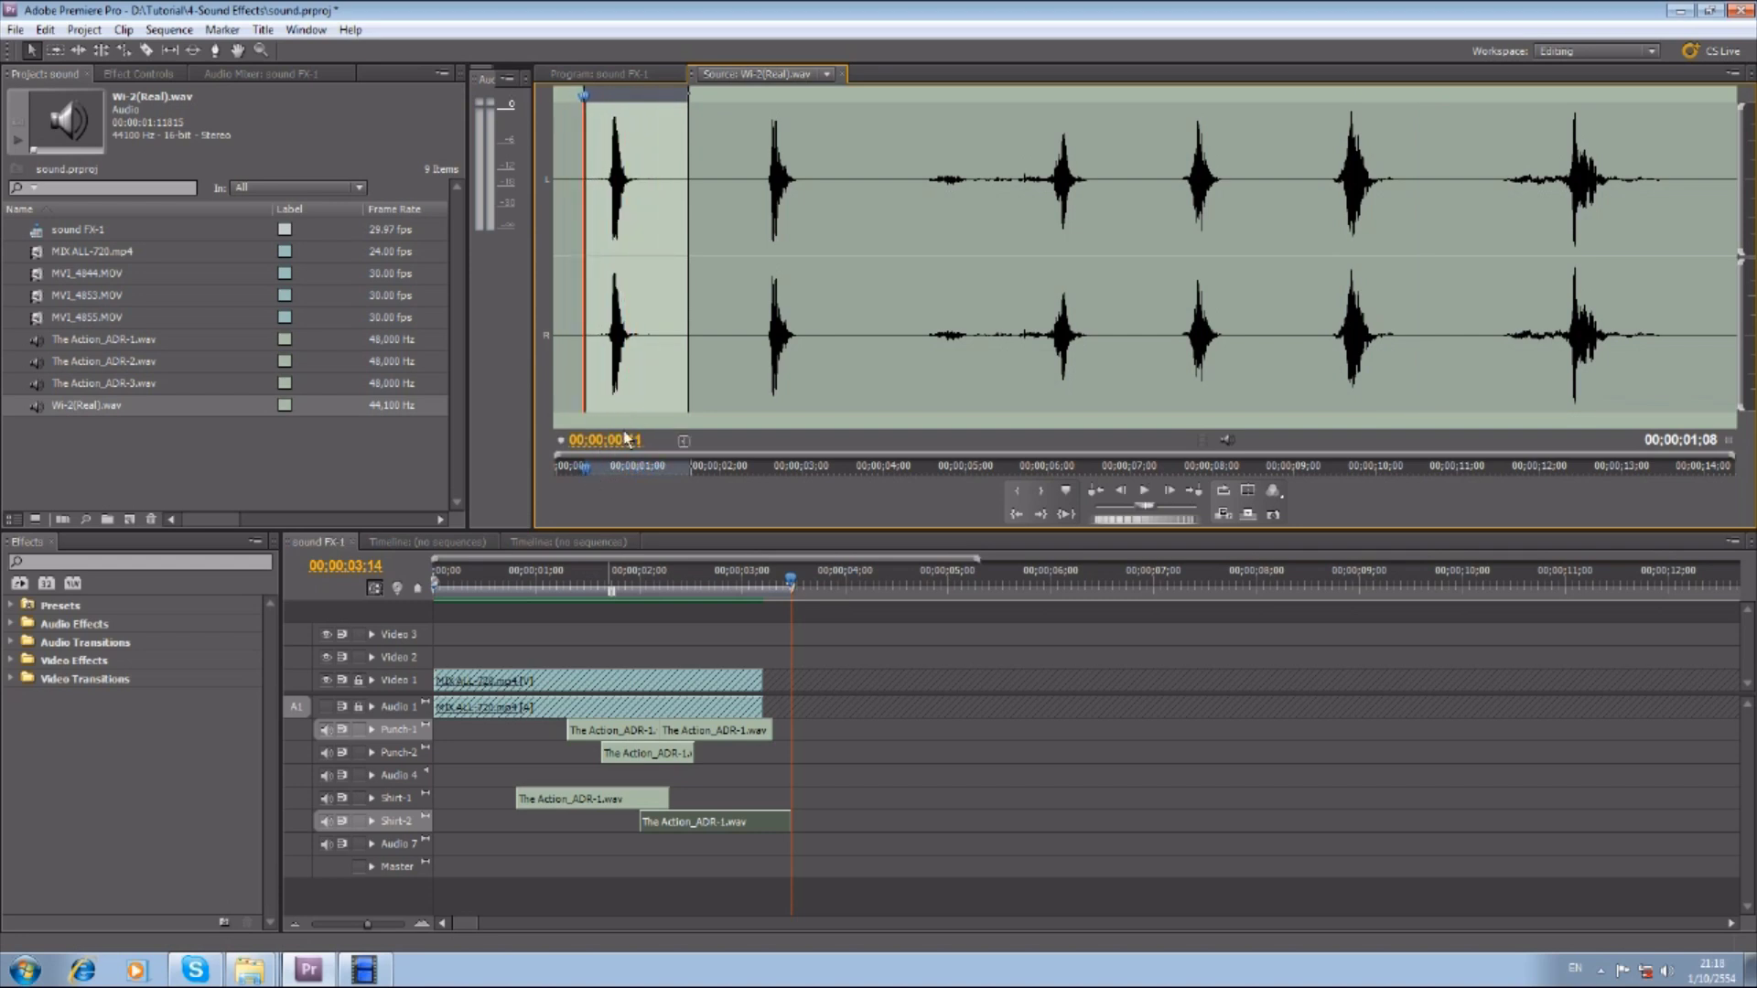
# Place the Wi-2(Real).wav hit on Audio 7, rename the track SFX-1, and play it back.
pyautogui.moveTo(625, 426); pyautogui.dragTo(517, 847)
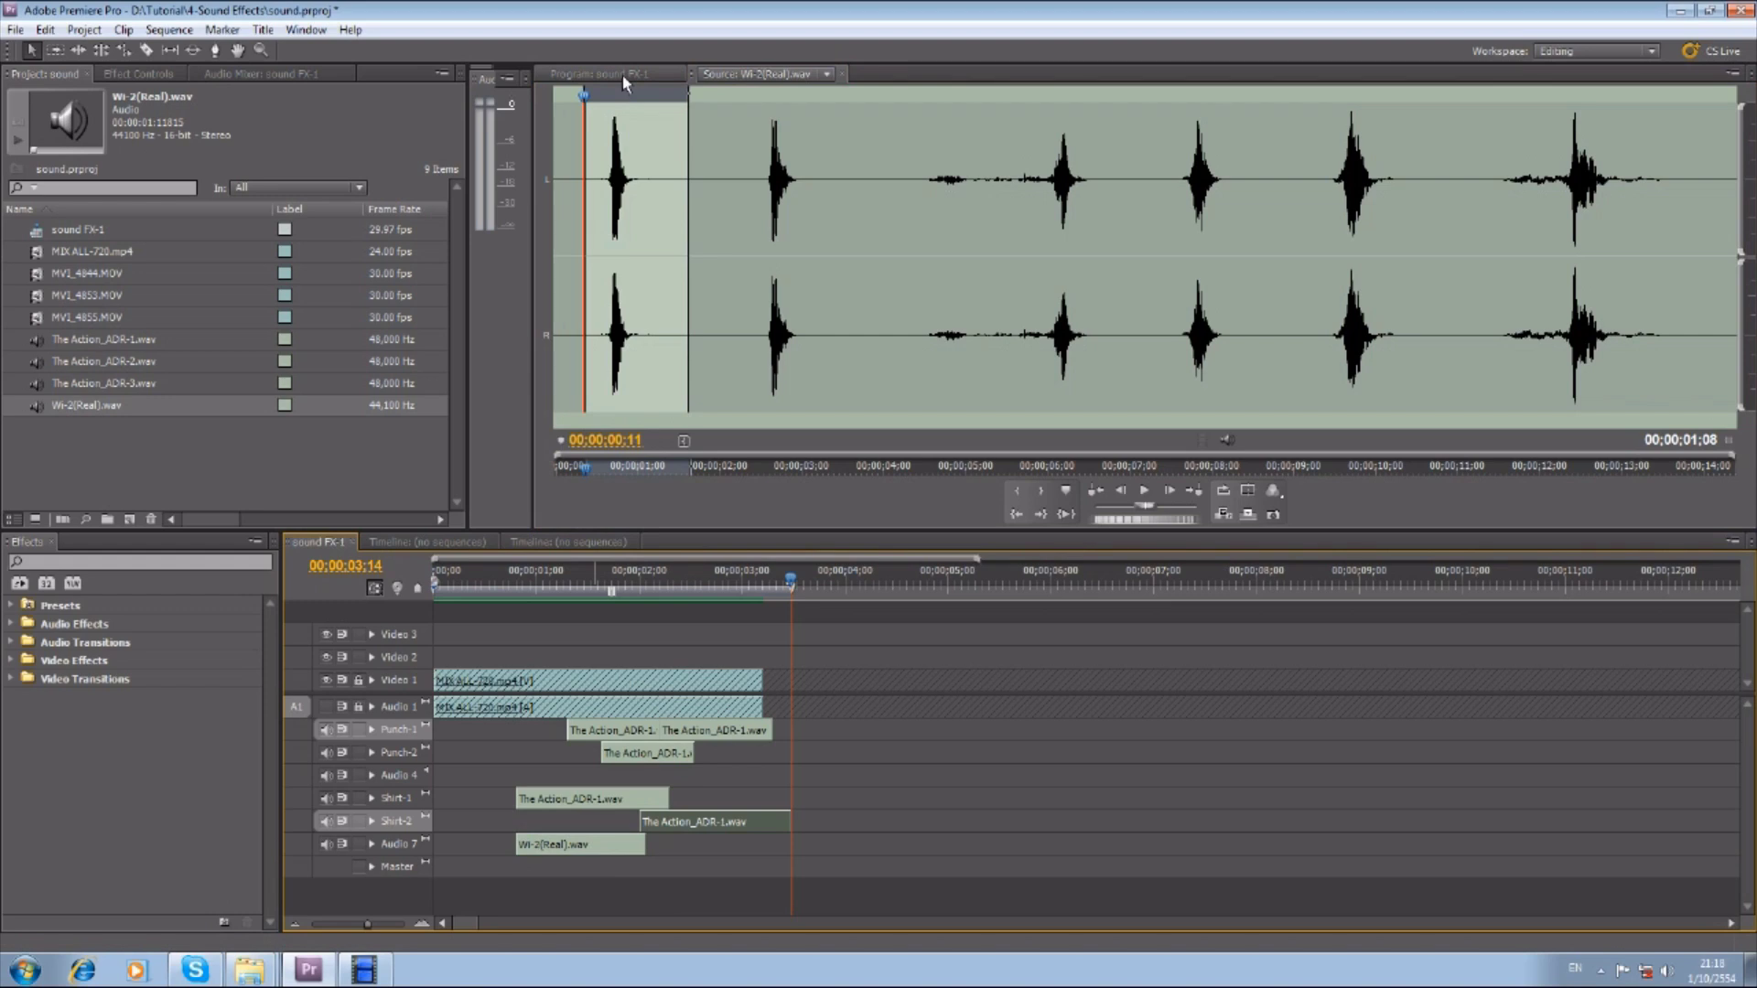
pyautogui.click(623, 75)
pyautogui.click(550, 576)
pyautogui.doubleClick(397, 843)
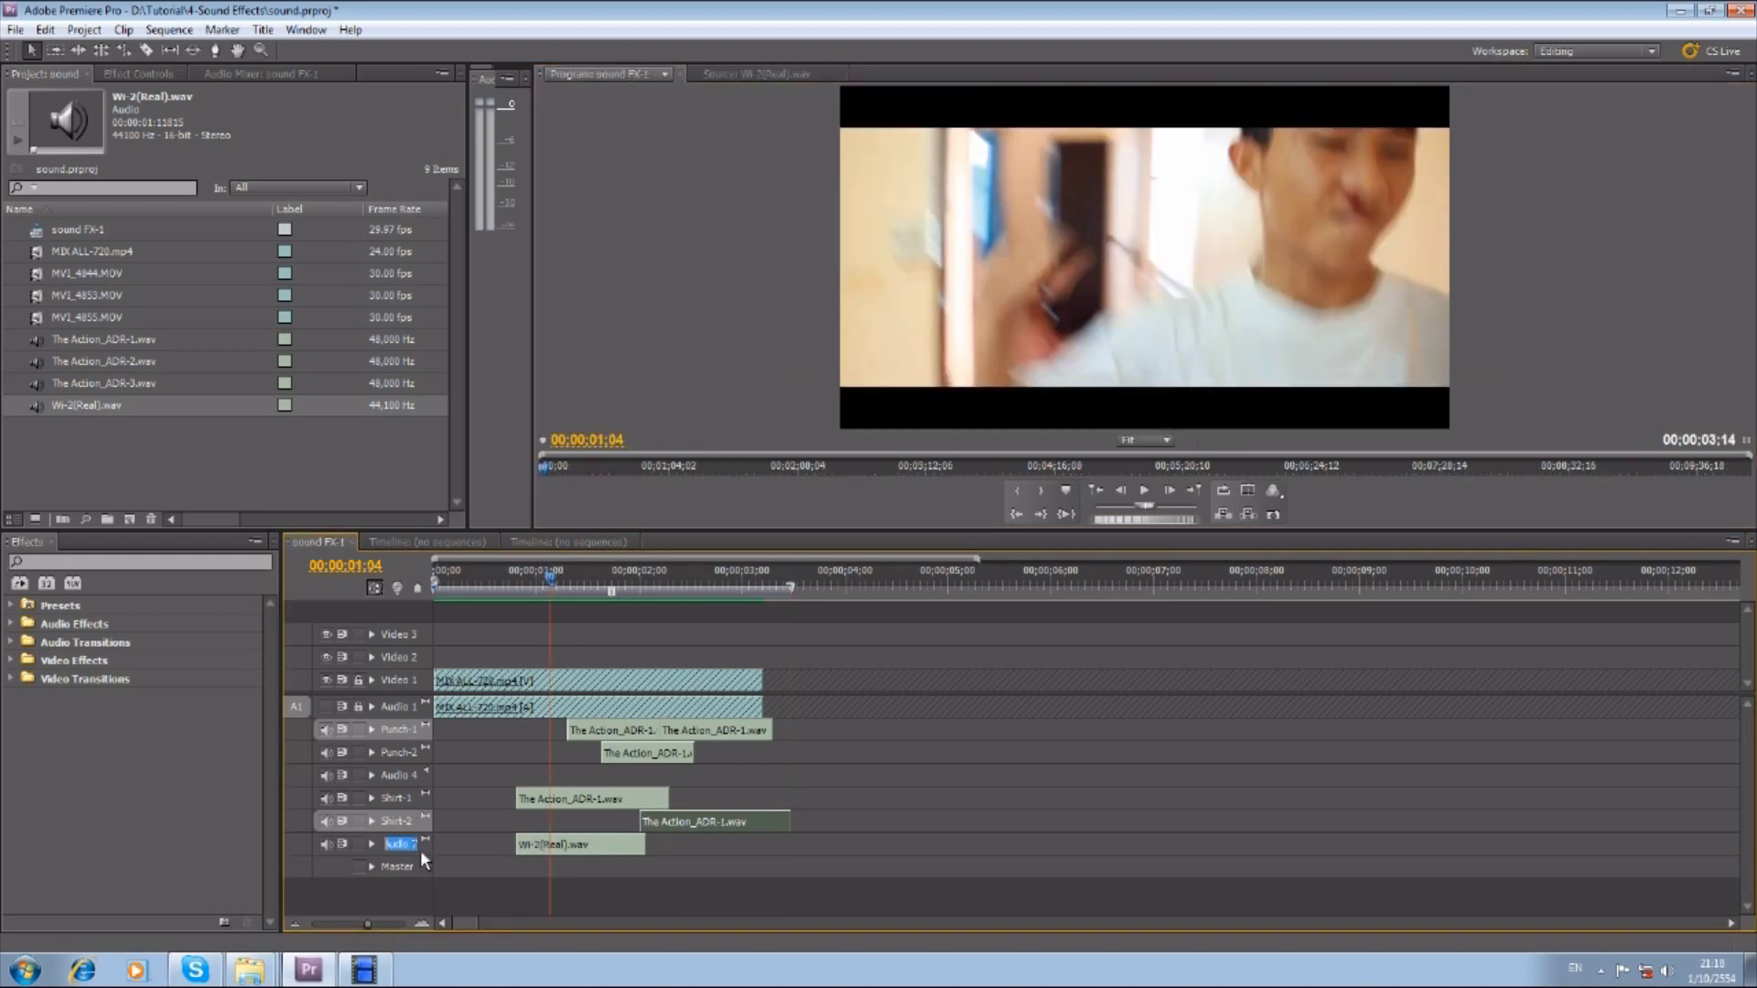
pyautogui.write('FX-')
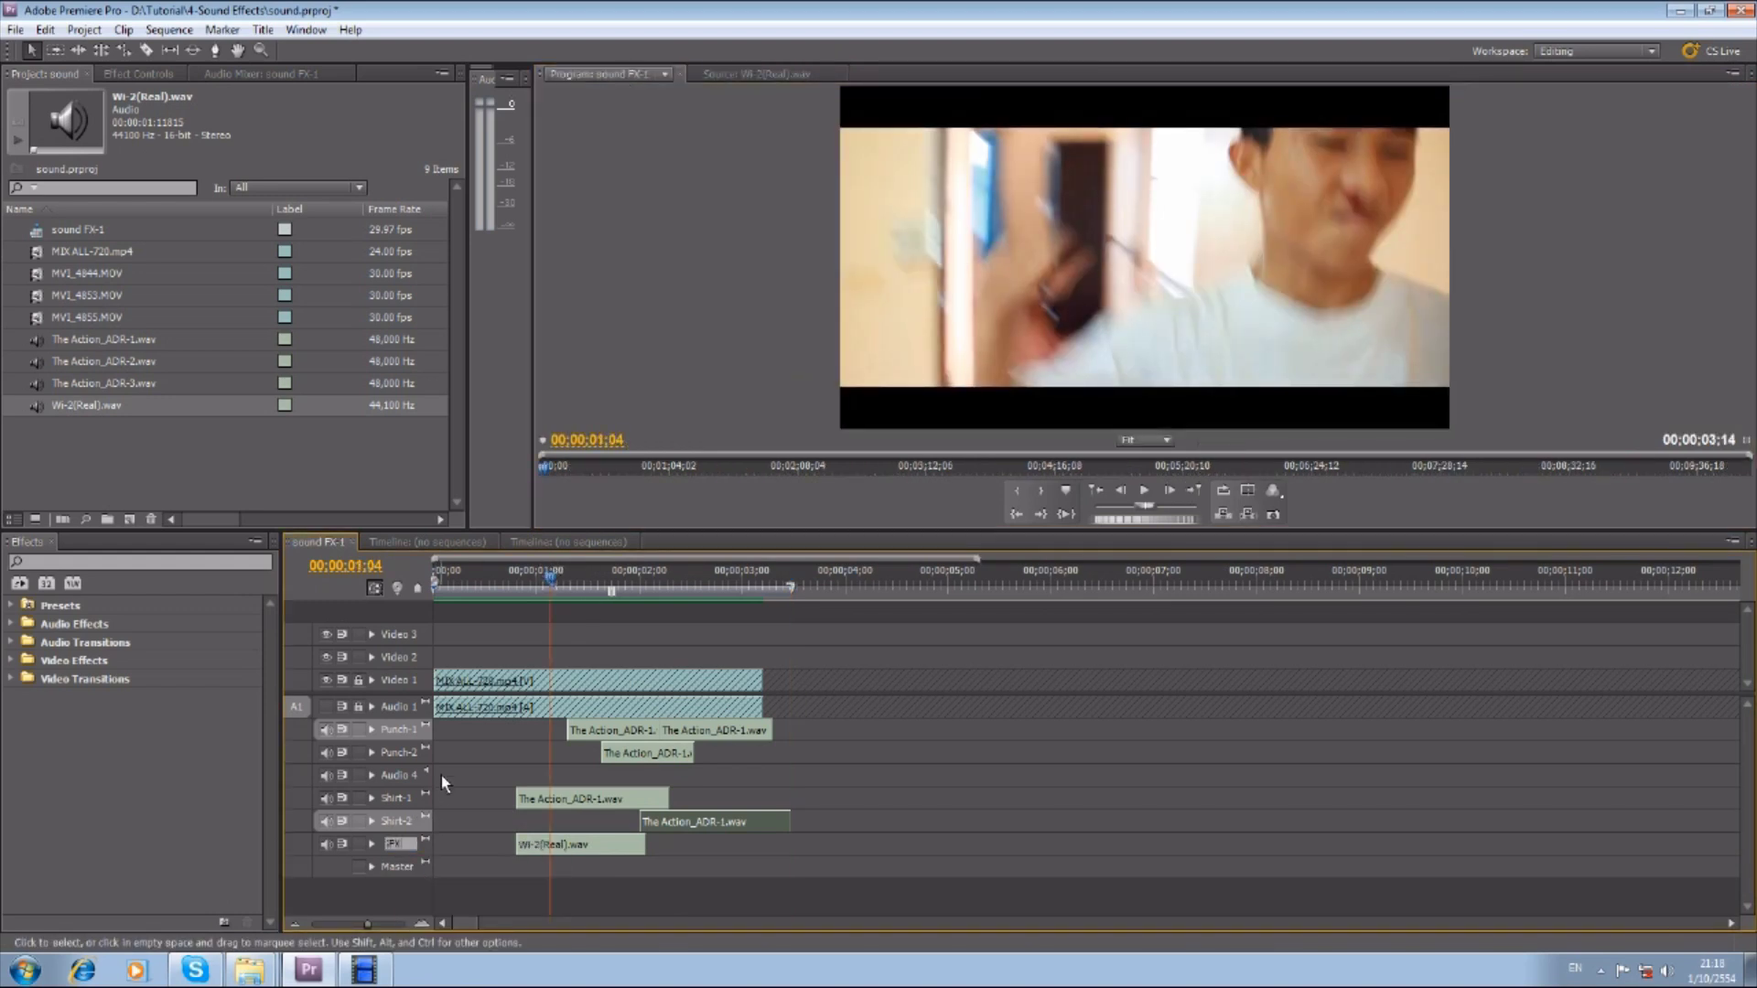
pyautogui.write('1')
pyautogui.press('Return')
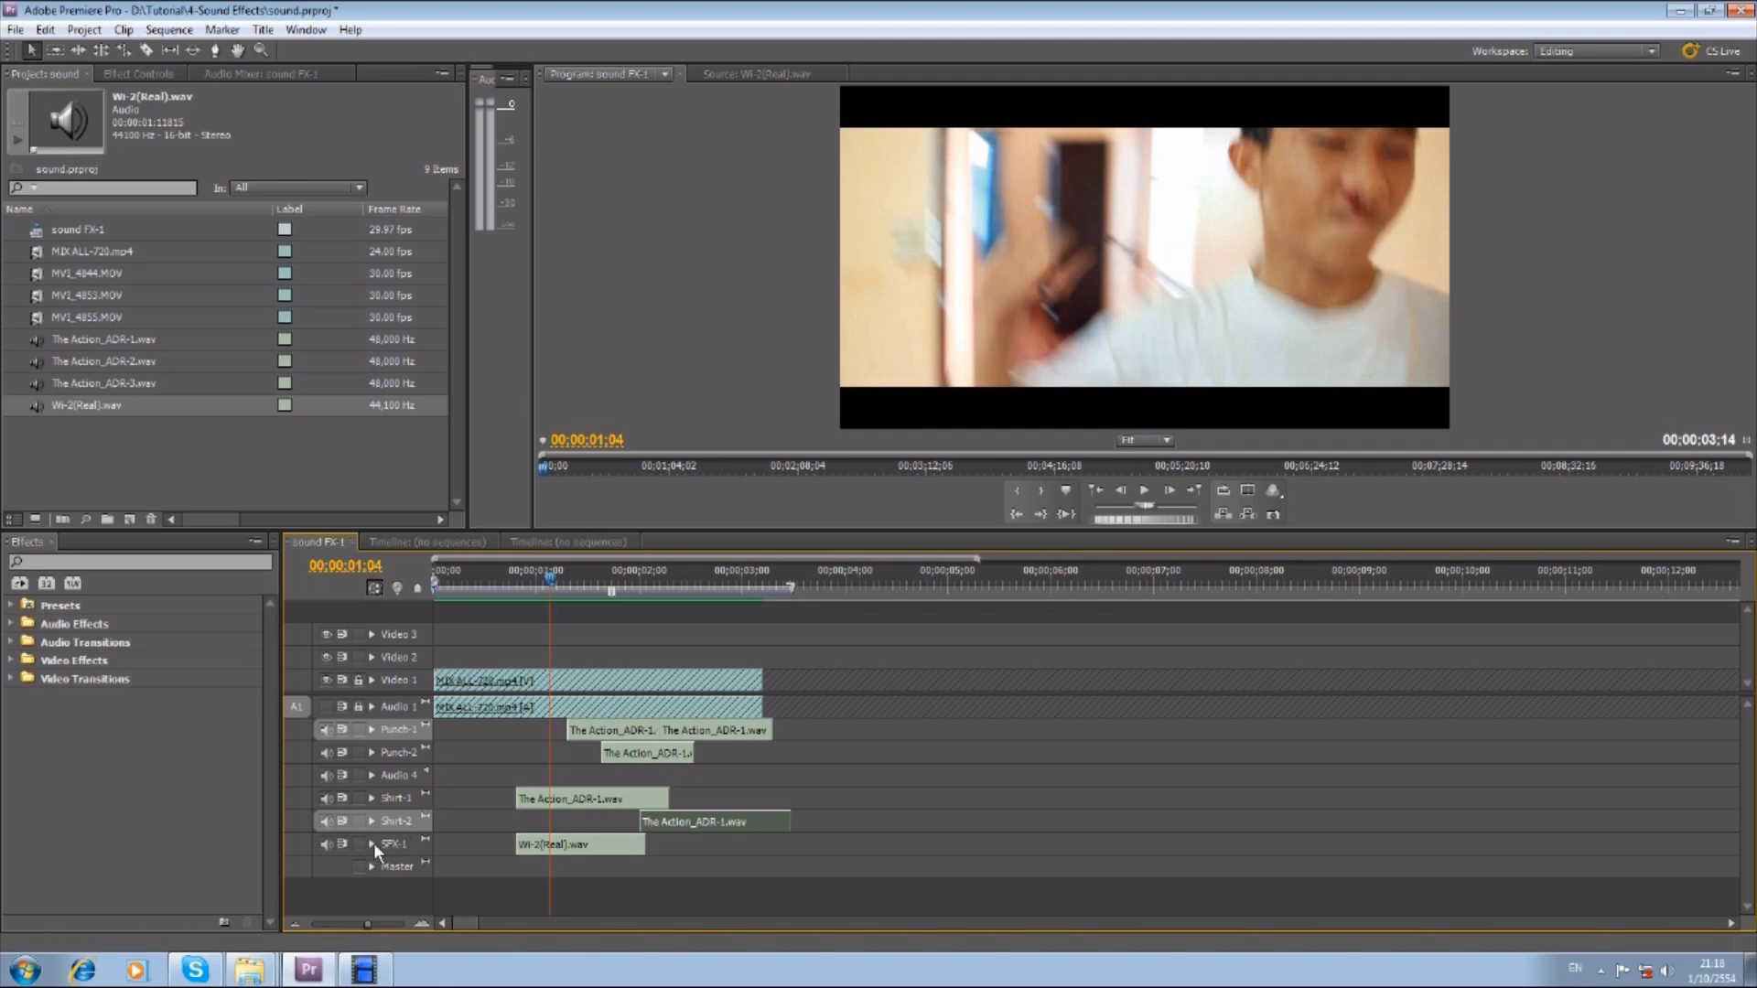
pyautogui.click(372, 844)
pyautogui.press('=')
pyautogui.press('=')
pyautogui.press('space')
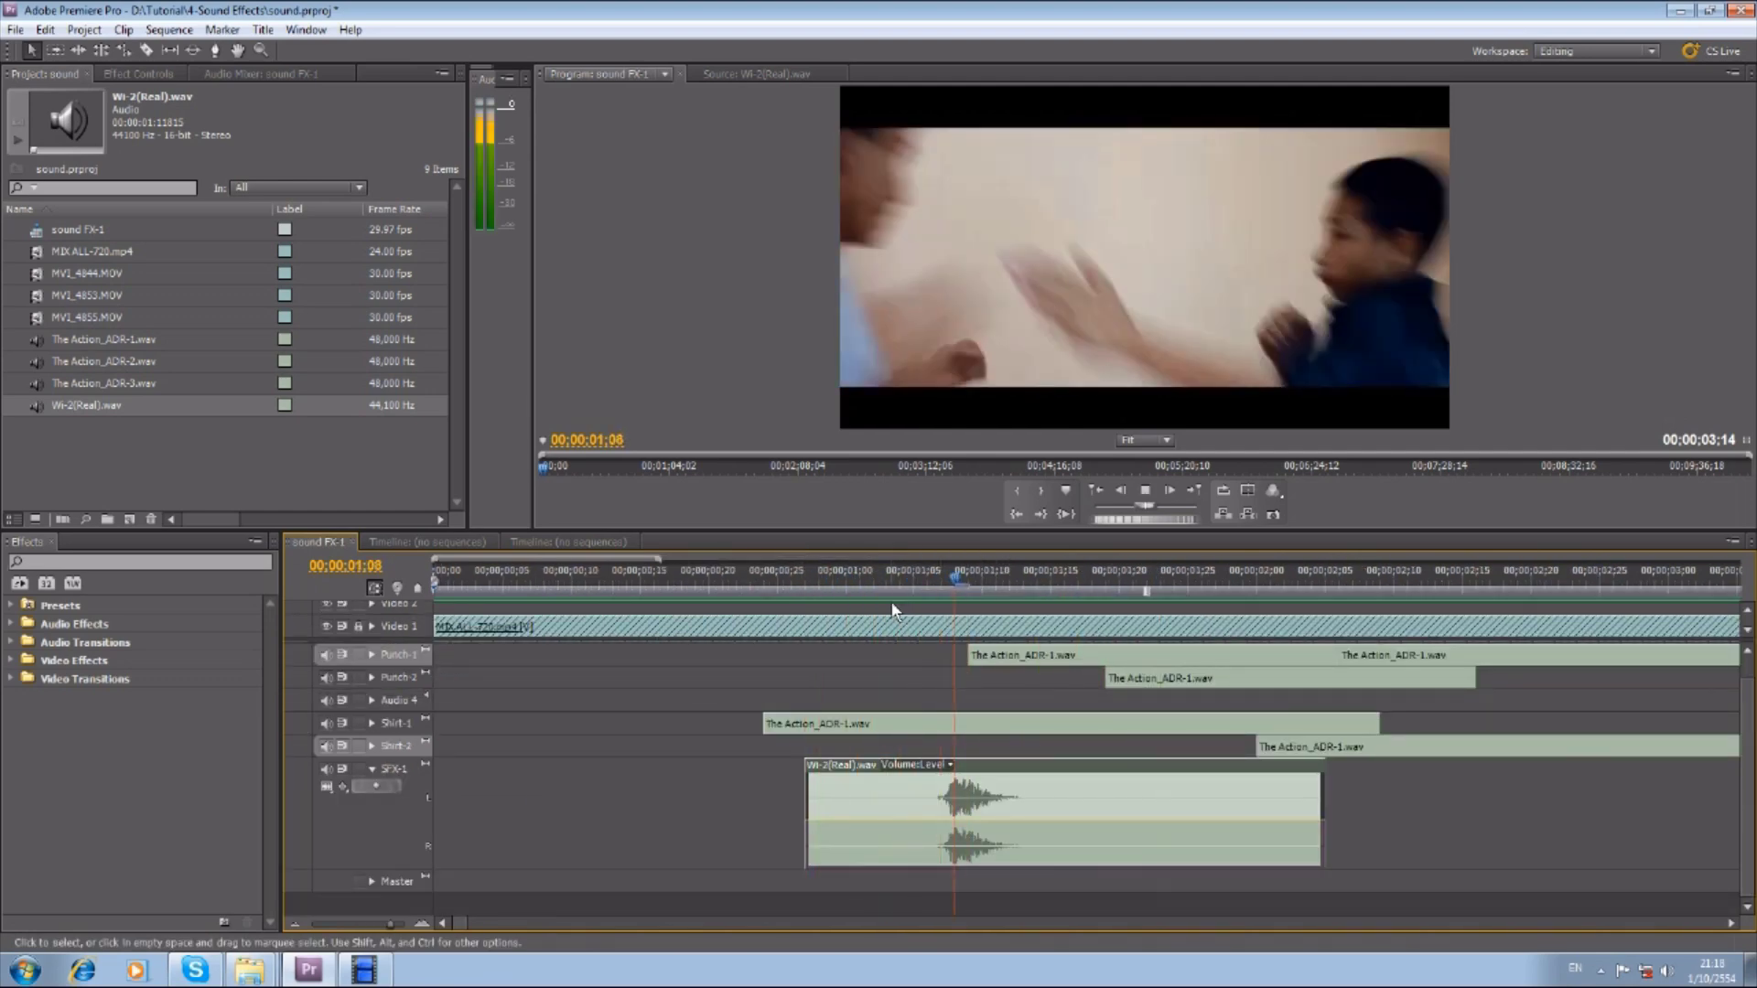
# Lower the volume rubber band of the Wi-2(Real).wav hit clip on SFX-1 near 00;28.
pyautogui.press('space')
pyautogui.click(817, 586)
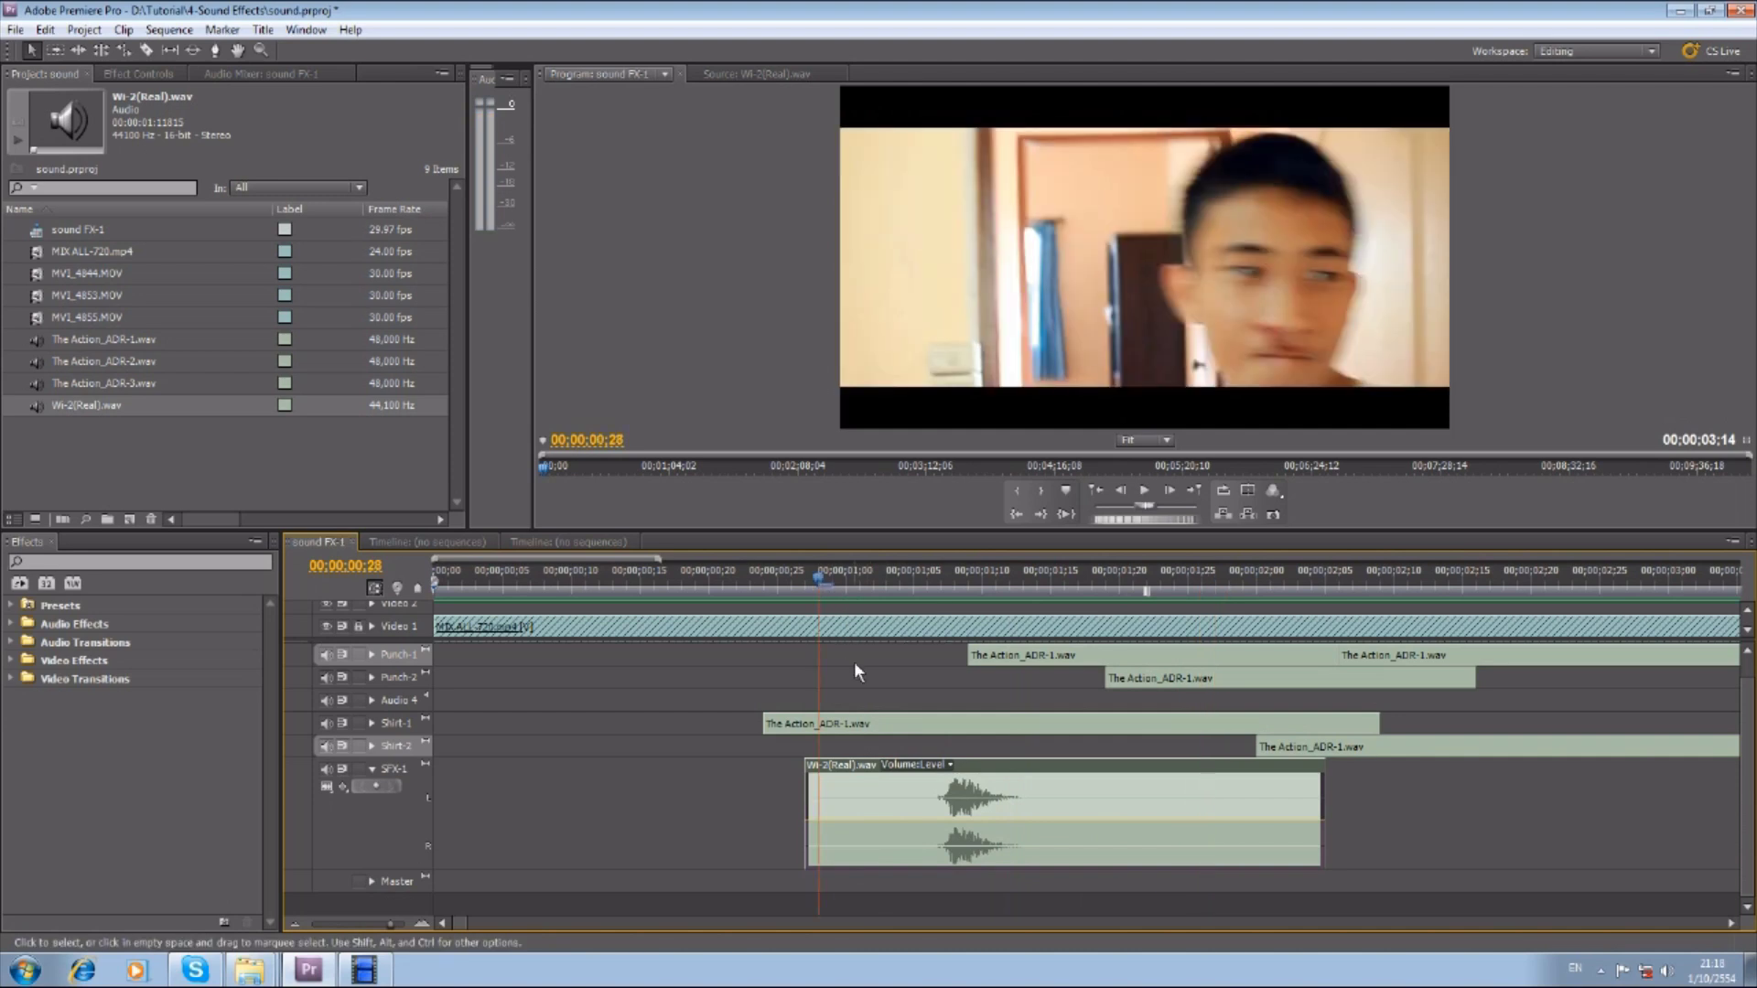
pyautogui.moveTo(959, 820); pyautogui.dragTo(960, 843)
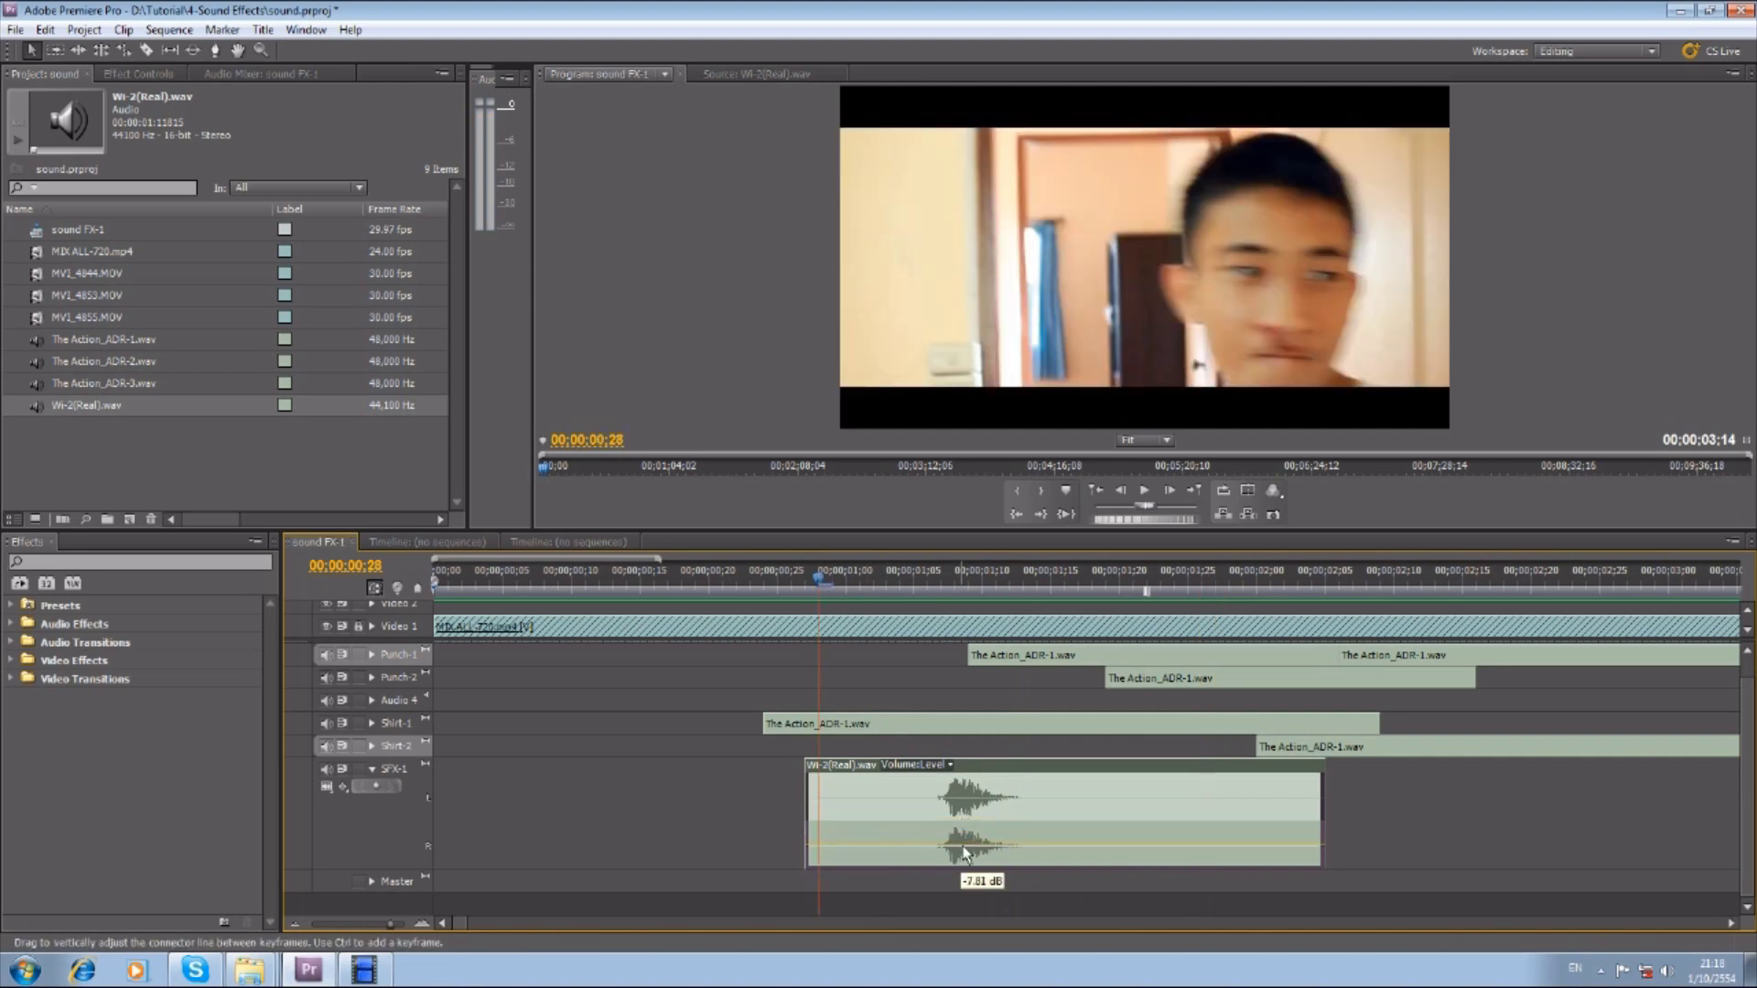
# Replay the hit from around 00;25–00;29 and collapse SFX-1 to a single row.
pyautogui.click(682, 582)
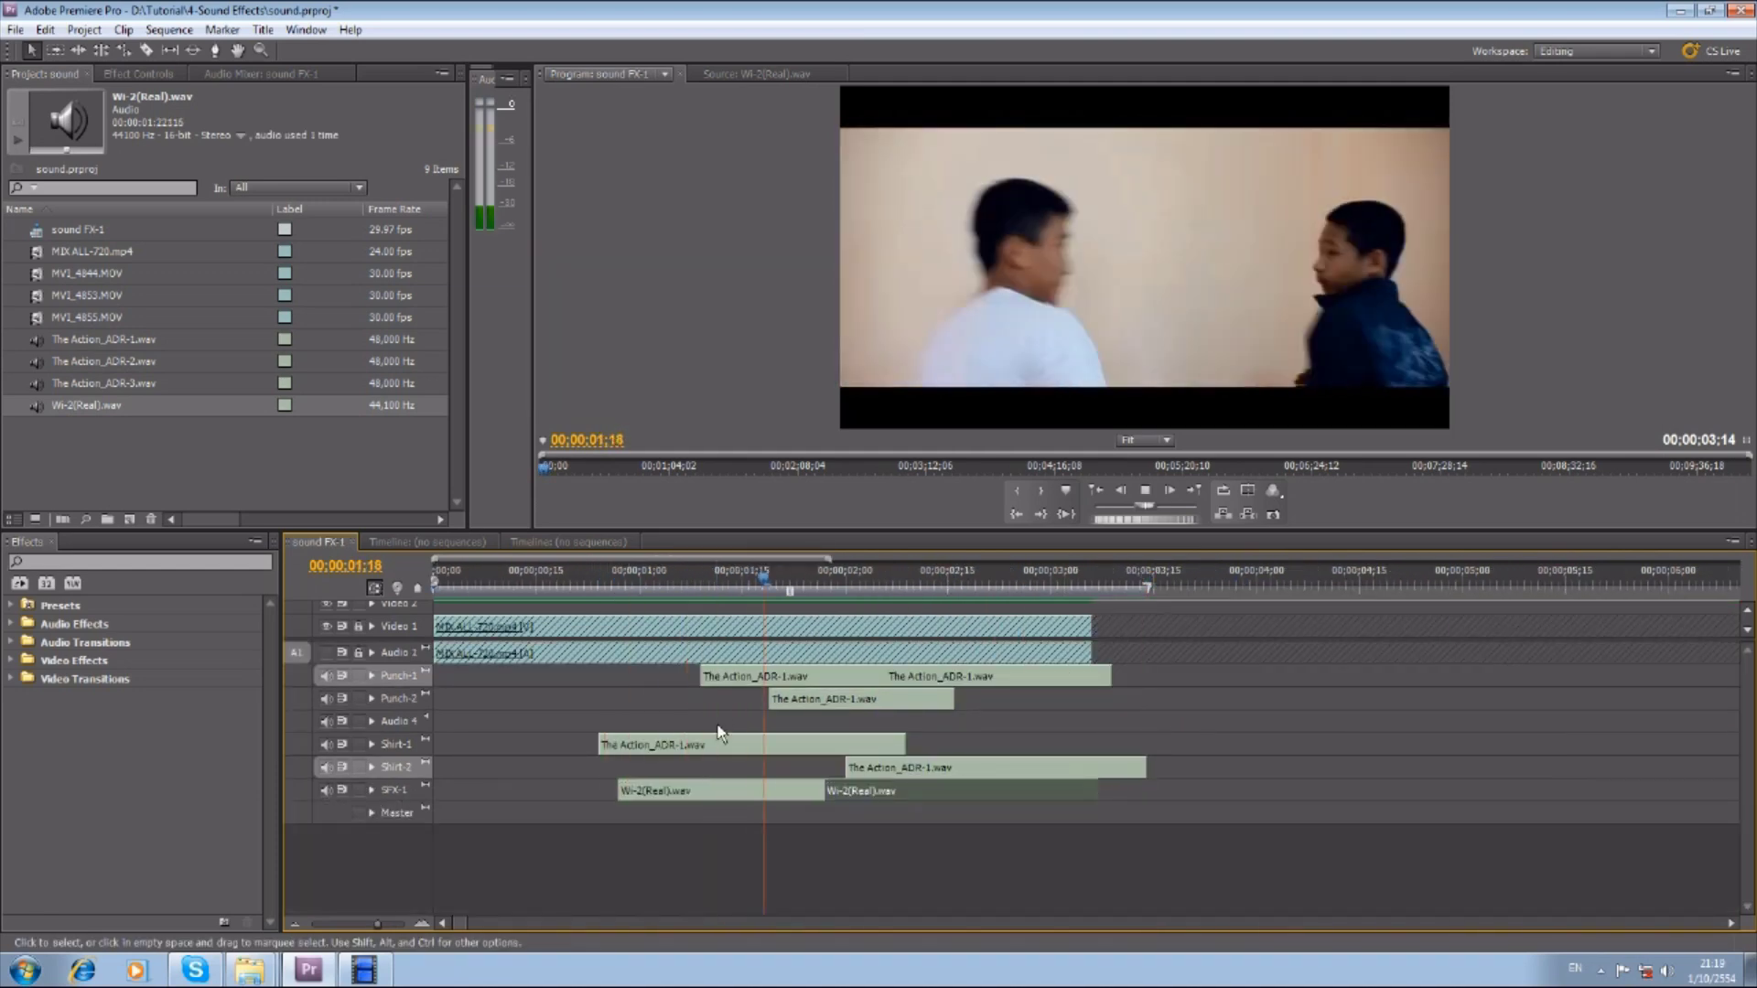
pyautogui.click(593, 588)
pyautogui.press('space')
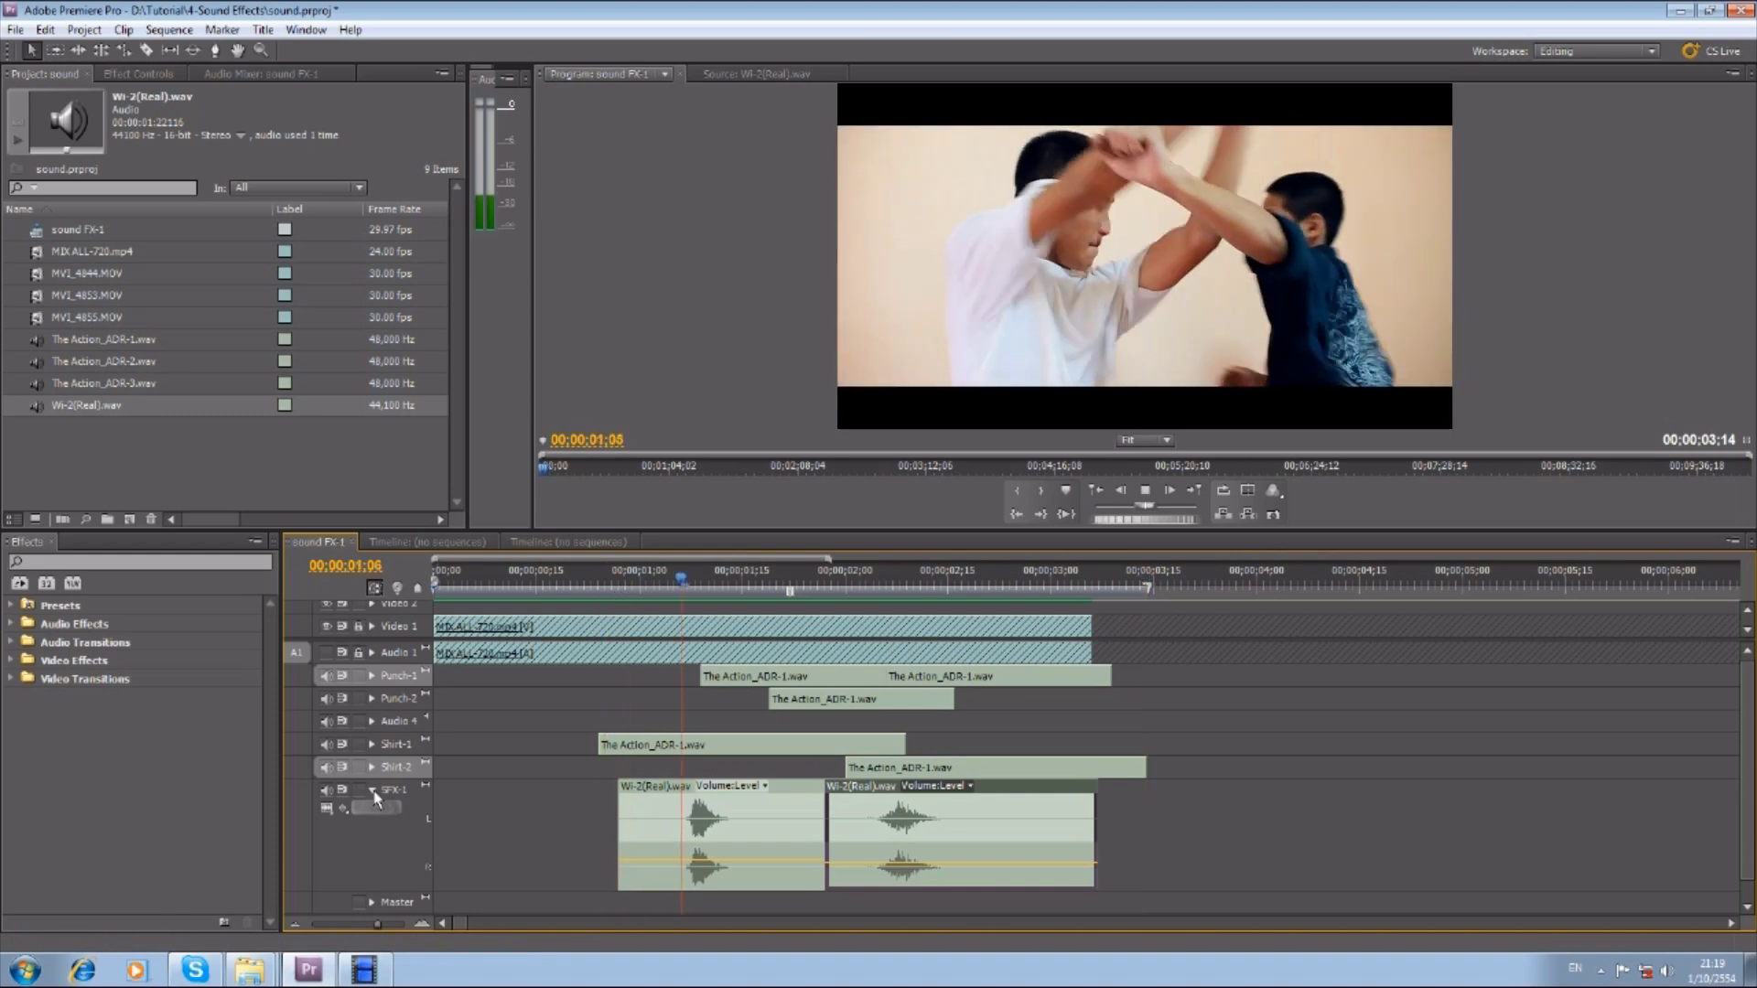
pyautogui.click(372, 790)
pyautogui.moveTo(678, 587); pyautogui.dragTo(633, 593)
pyautogui.press('space')
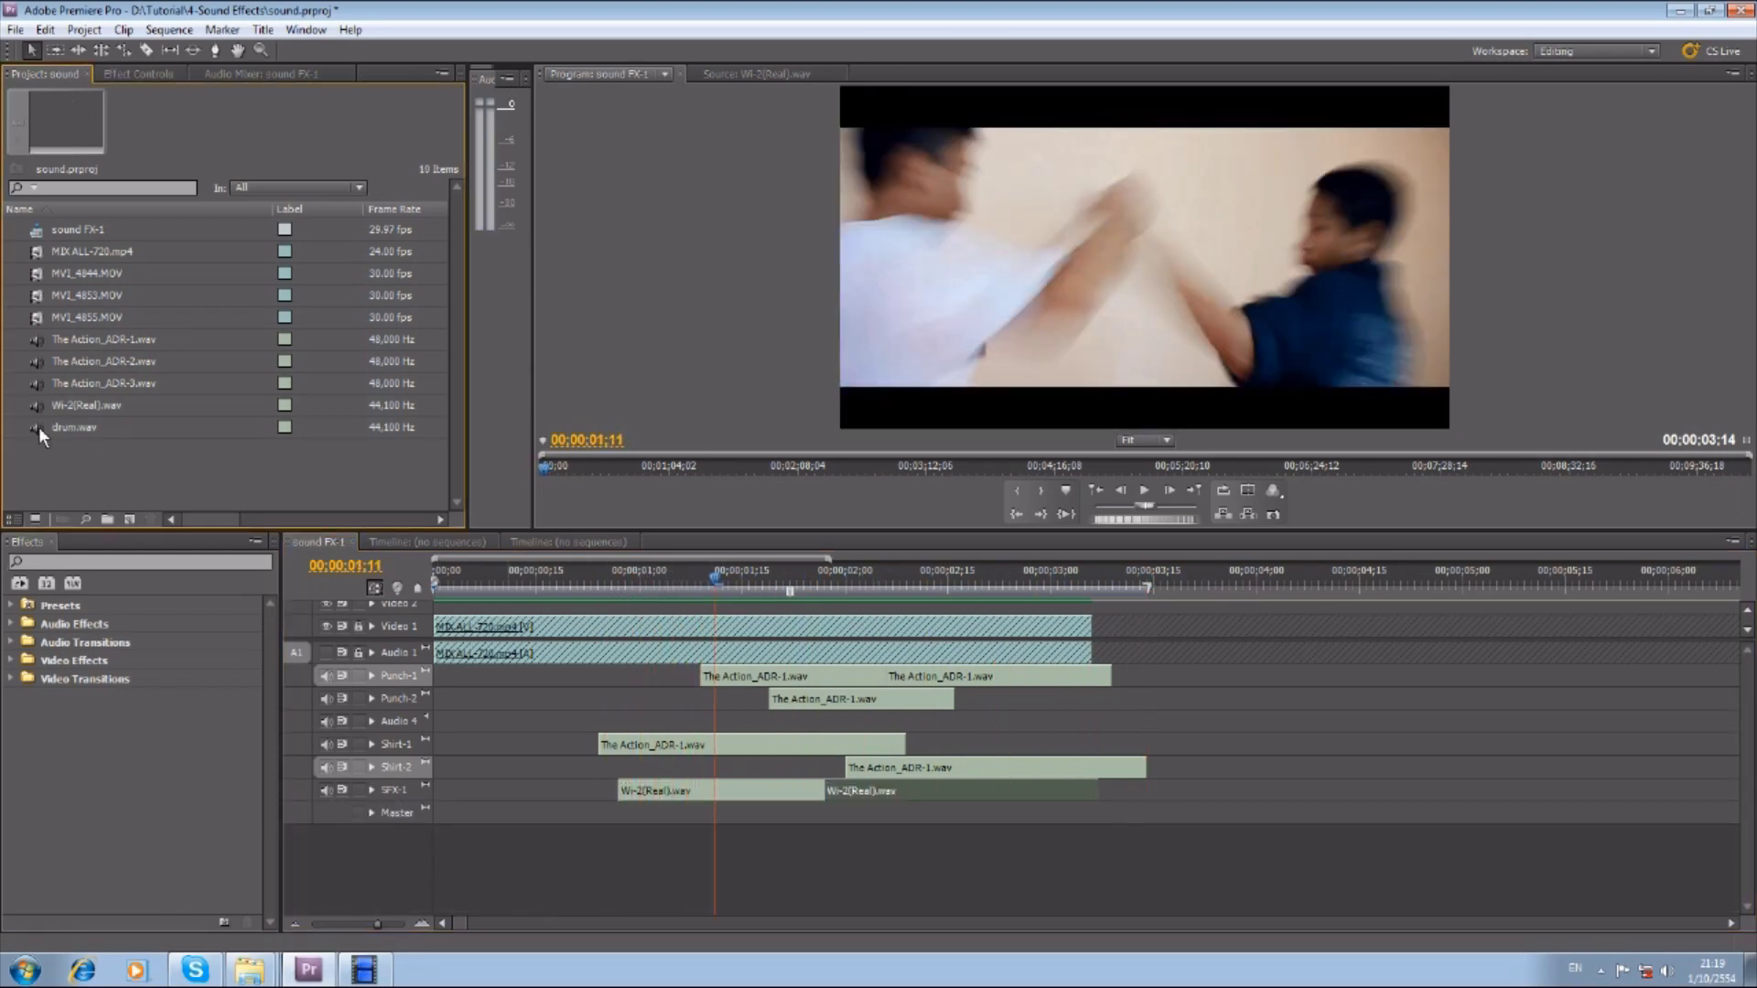
# Load drum.wav into the Source monitor and audition its drum hits.
pyautogui.doubleClick(39, 427)
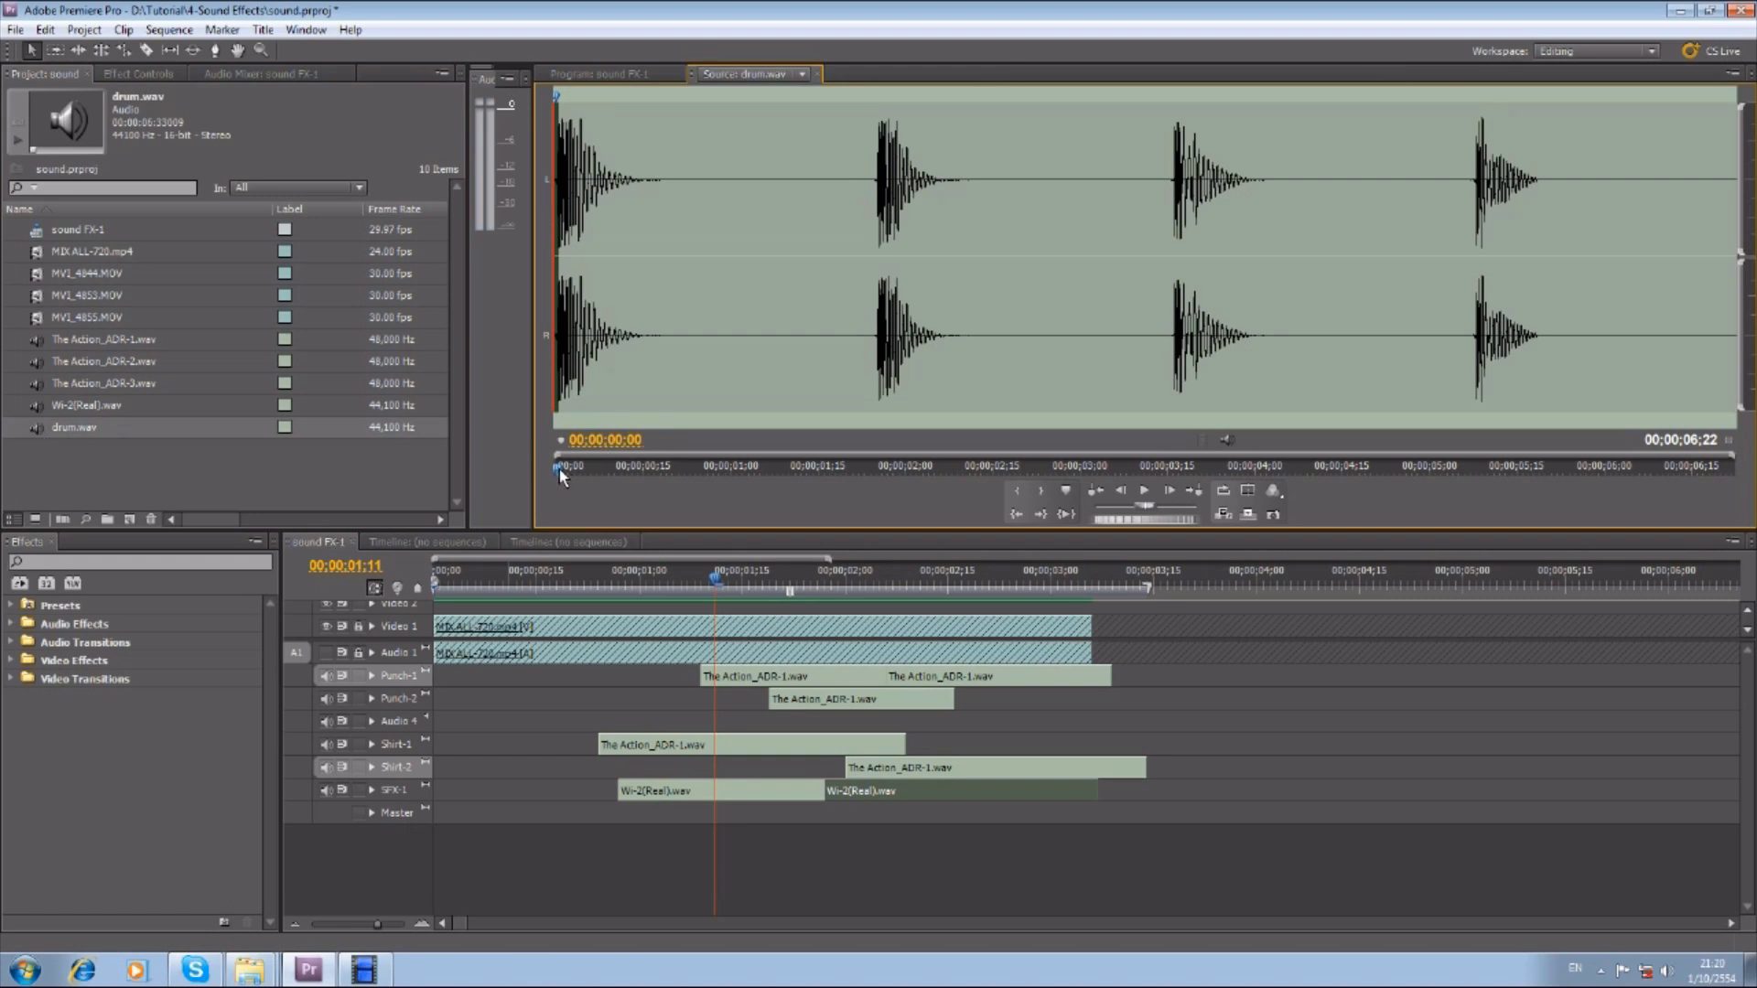
pyautogui.press('space')
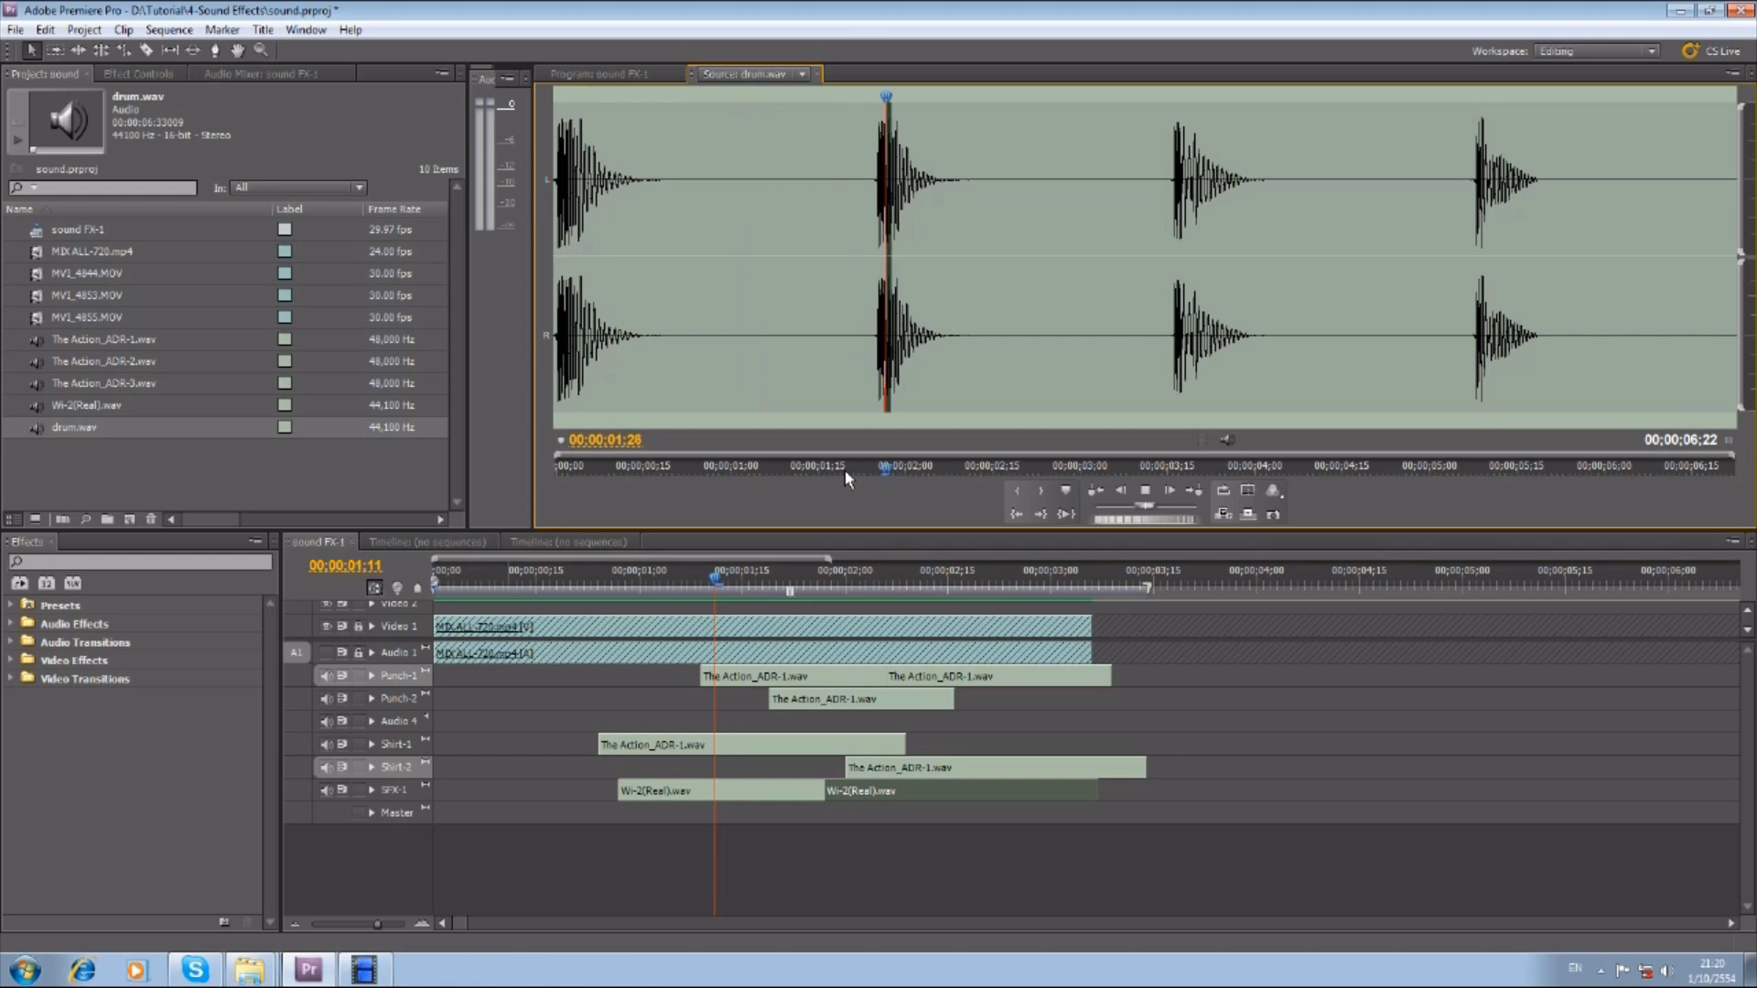
pyautogui.moveTo(1126, 466)
pyautogui.mouseDown()
pyautogui.moveTo(1453, 469)
pyautogui.moveTo(835, 466)
pyautogui.mouseUp()
pyautogui.press('space')
pyautogui.press('i')
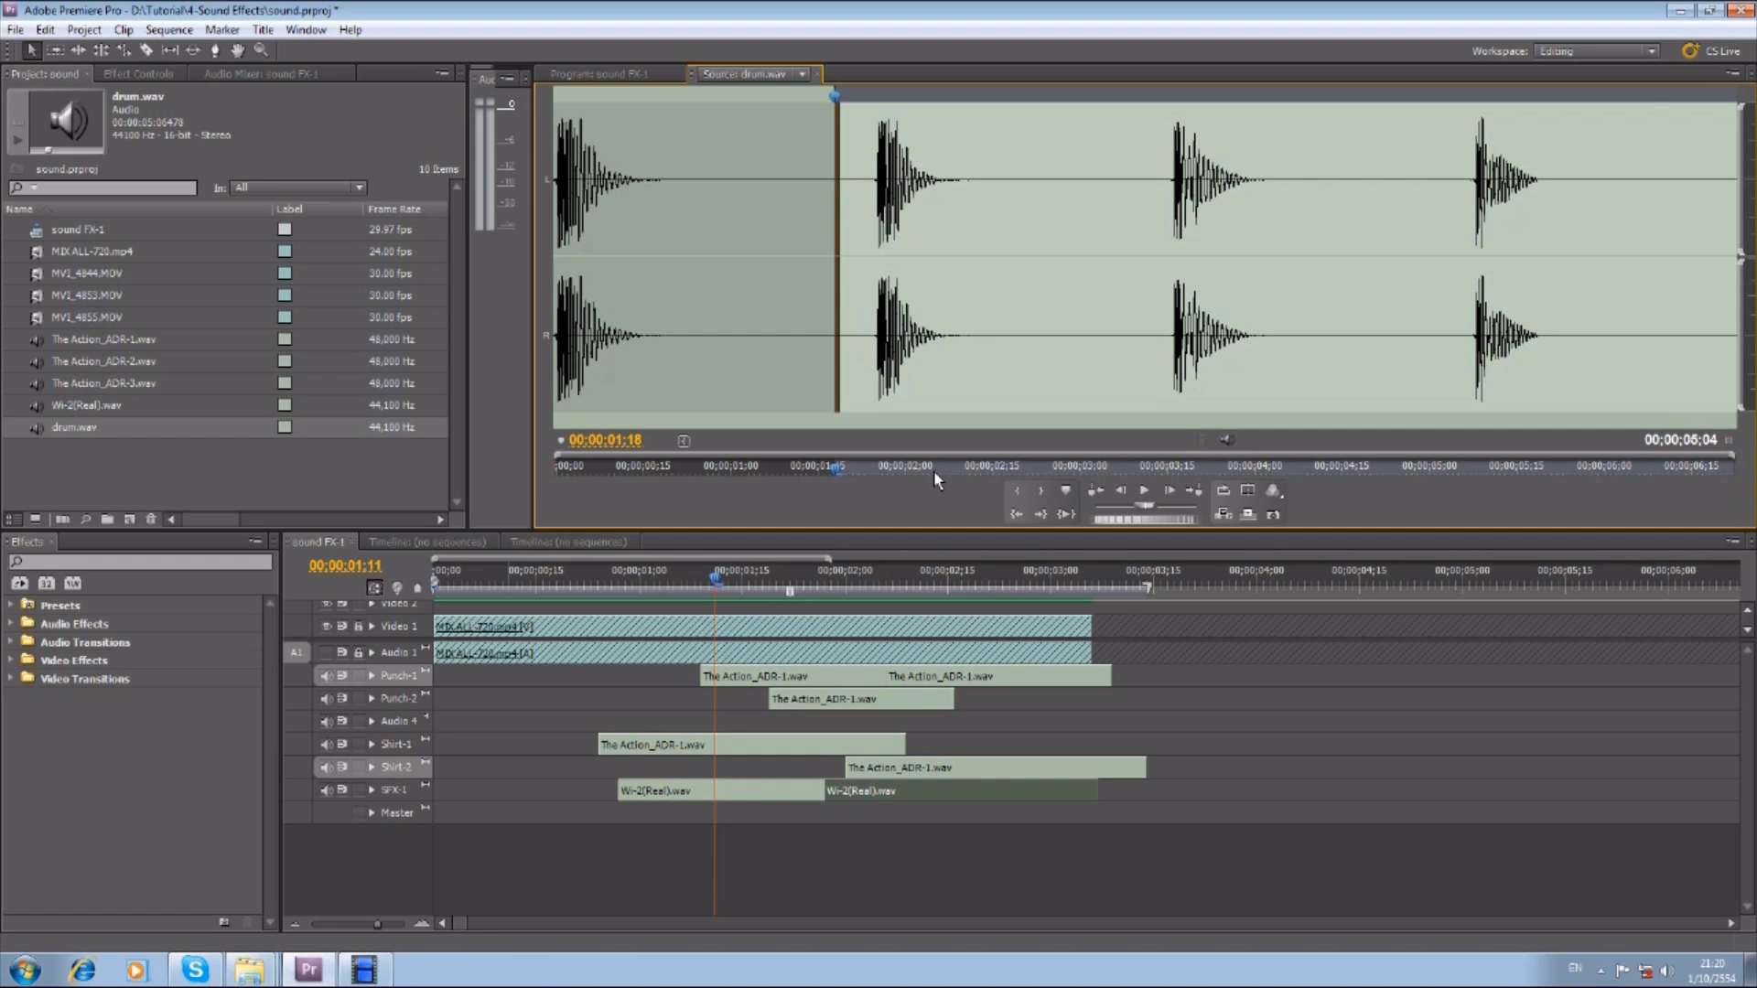
pyautogui.press('space')
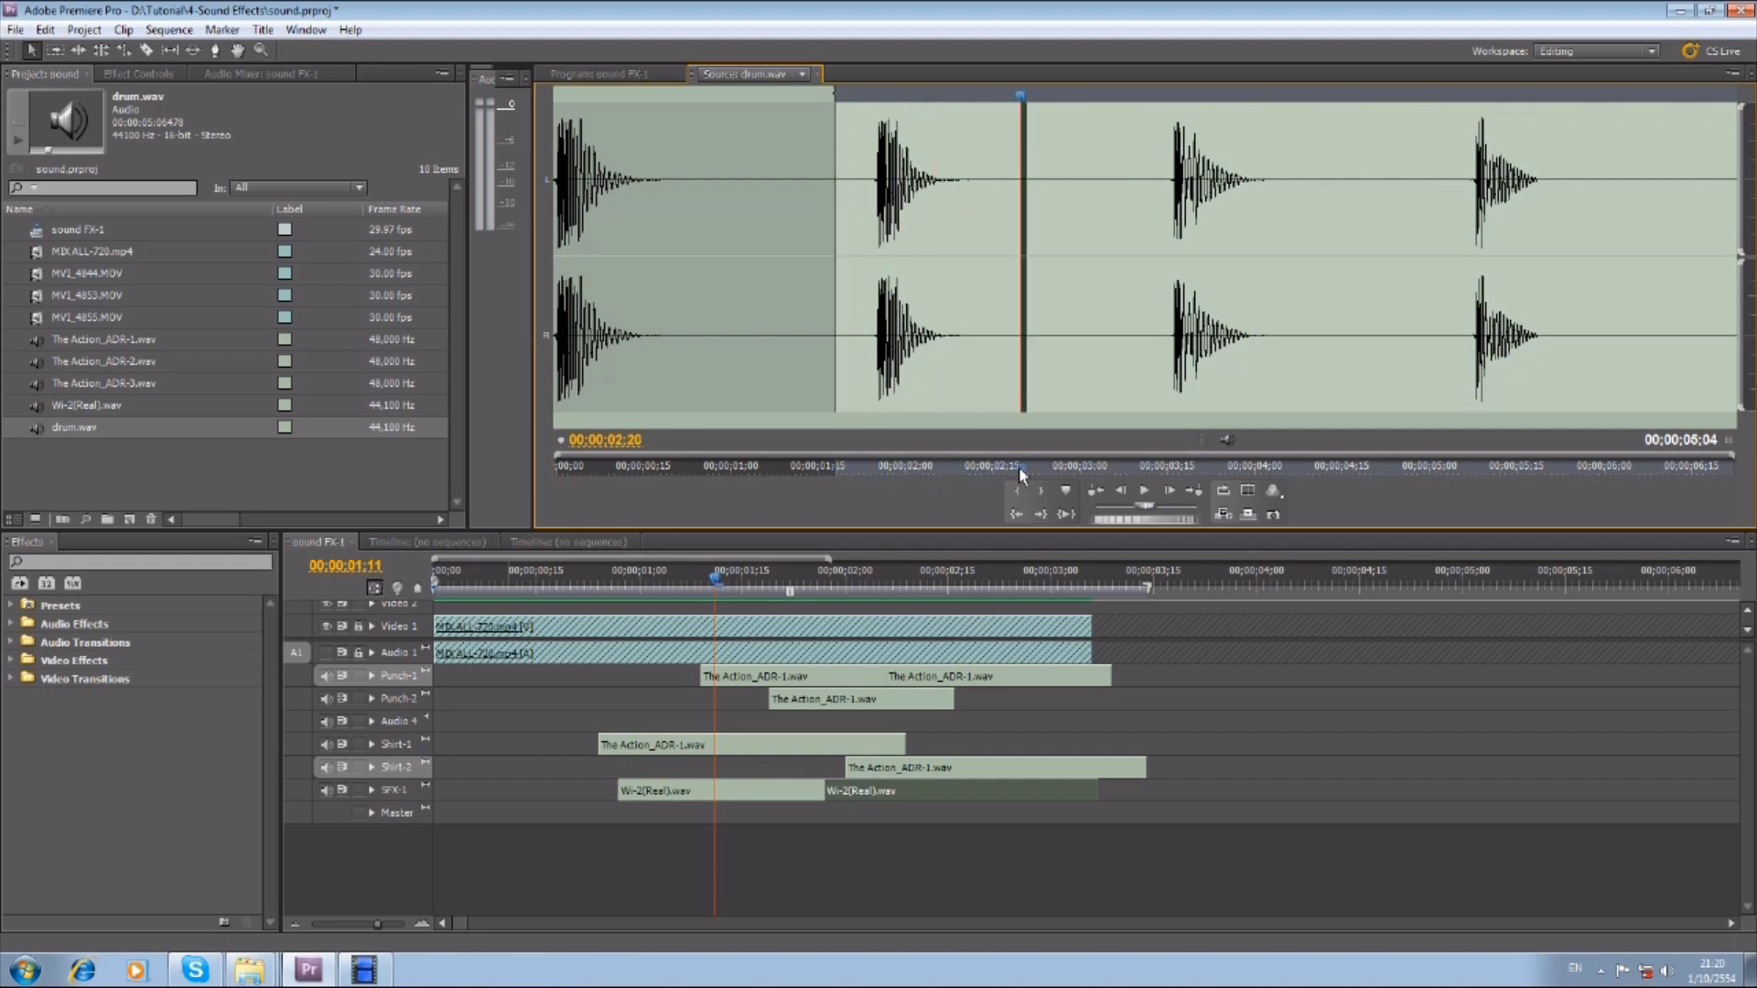
pyautogui.hotkey('ctrl', 'shift', 'i')
pyautogui.click(560, 469)
pyautogui.press('space')
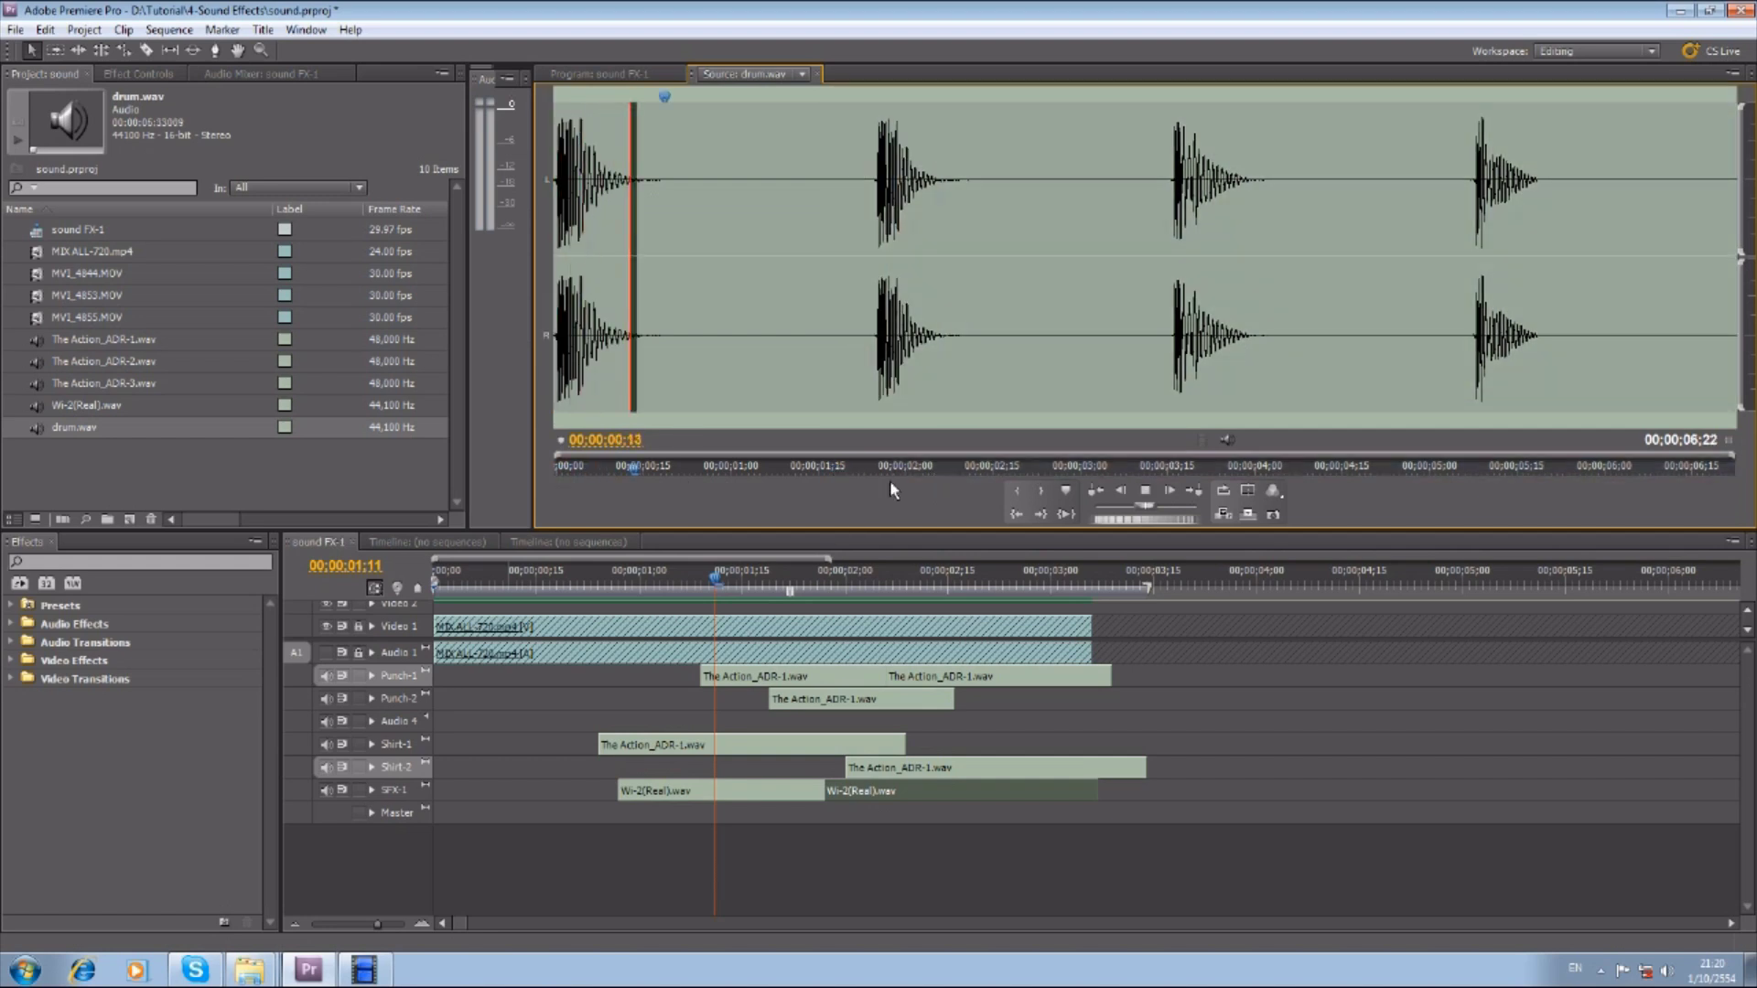
pyautogui.click(1127, 470)
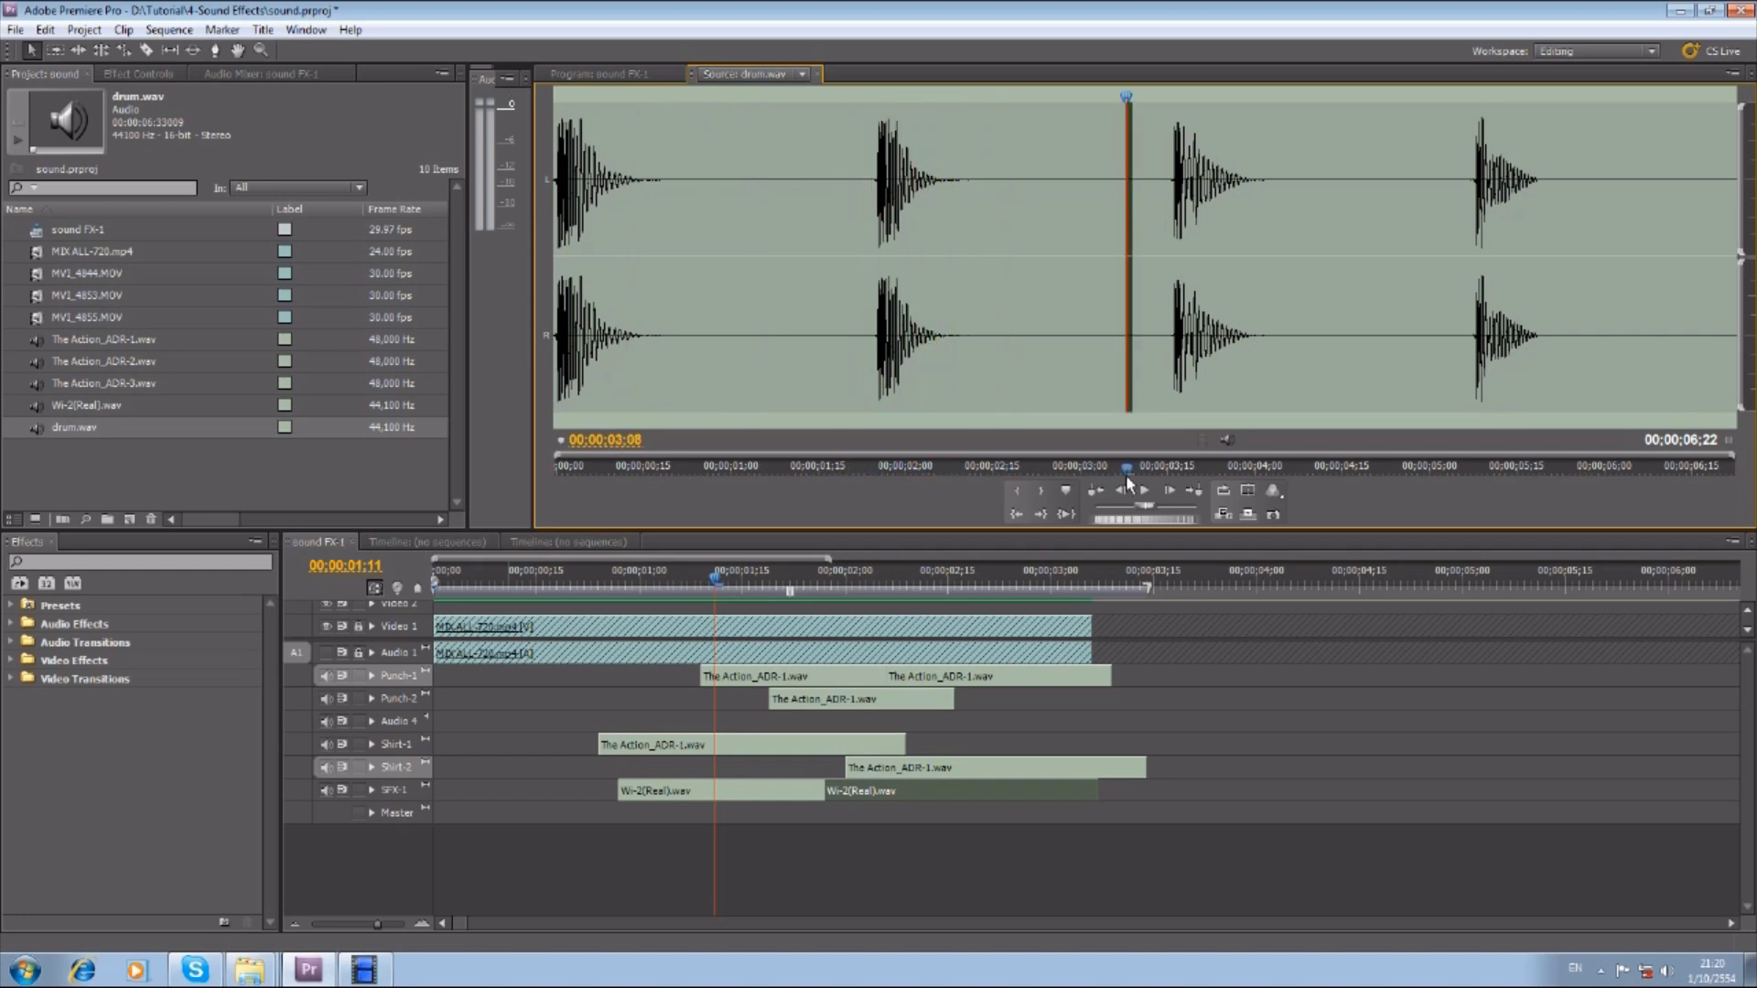
pyautogui.press('space')
# Mark the second drum hit from 01;17 to 02;26 and place it on a new audio track.
pyautogui.click(834, 467)
pyautogui.press('i')
pyautogui.moveTo(835, 467); pyautogui.dragTo(1059, 469)
pyautogui.press('o')
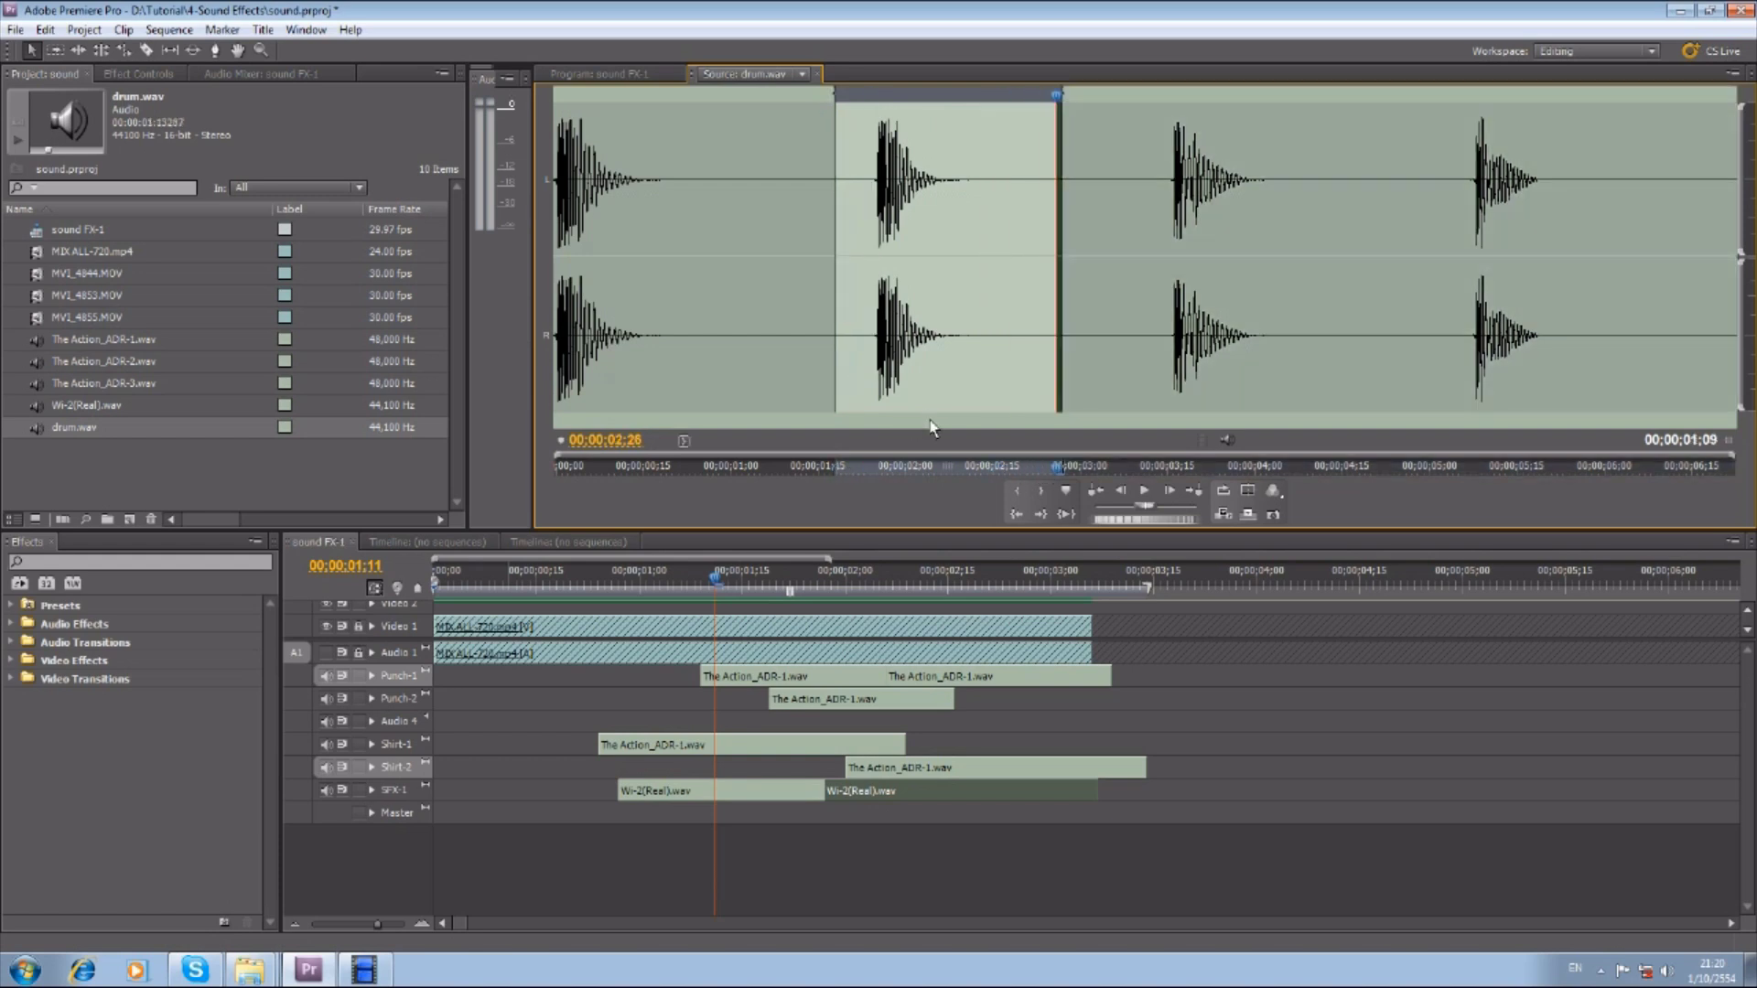
pyautogui.moveTo(689, 818); pyautogui.dragTo(678, 837)
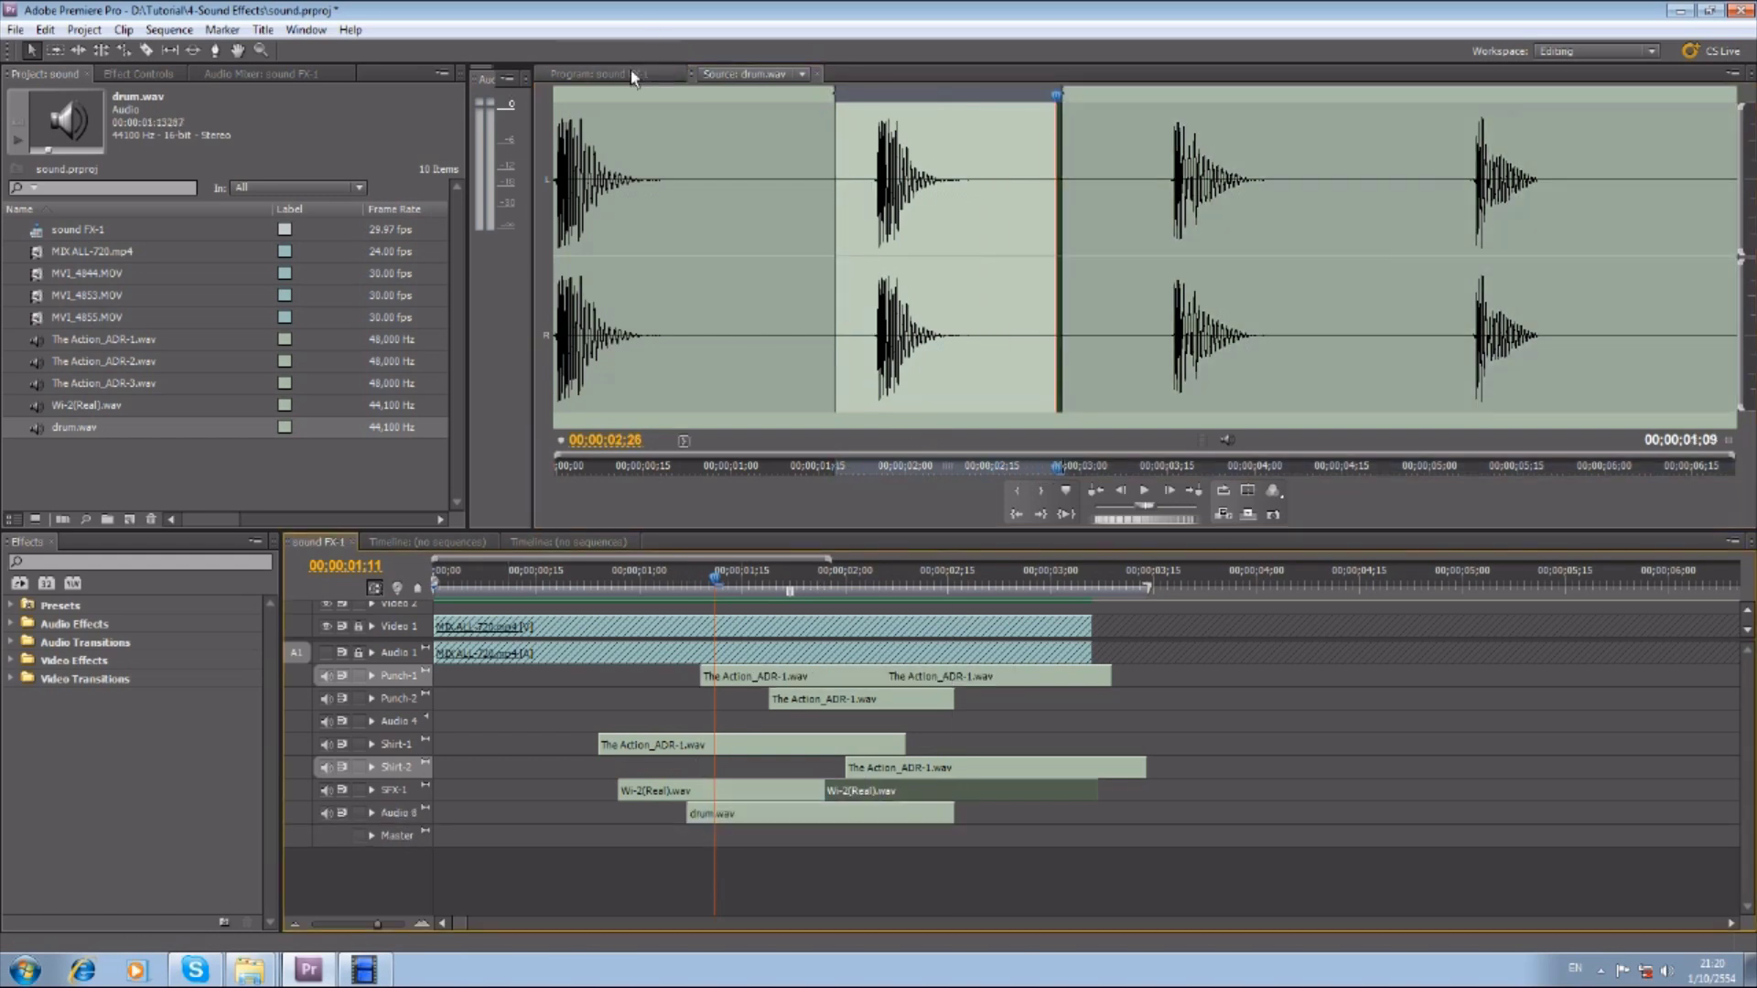
pyautogui.click(629, 71)
# Rename the Audio 8 track to drum-1.
pyautogui.rightClick(416, 811)
pyautogui.click(448, 823)
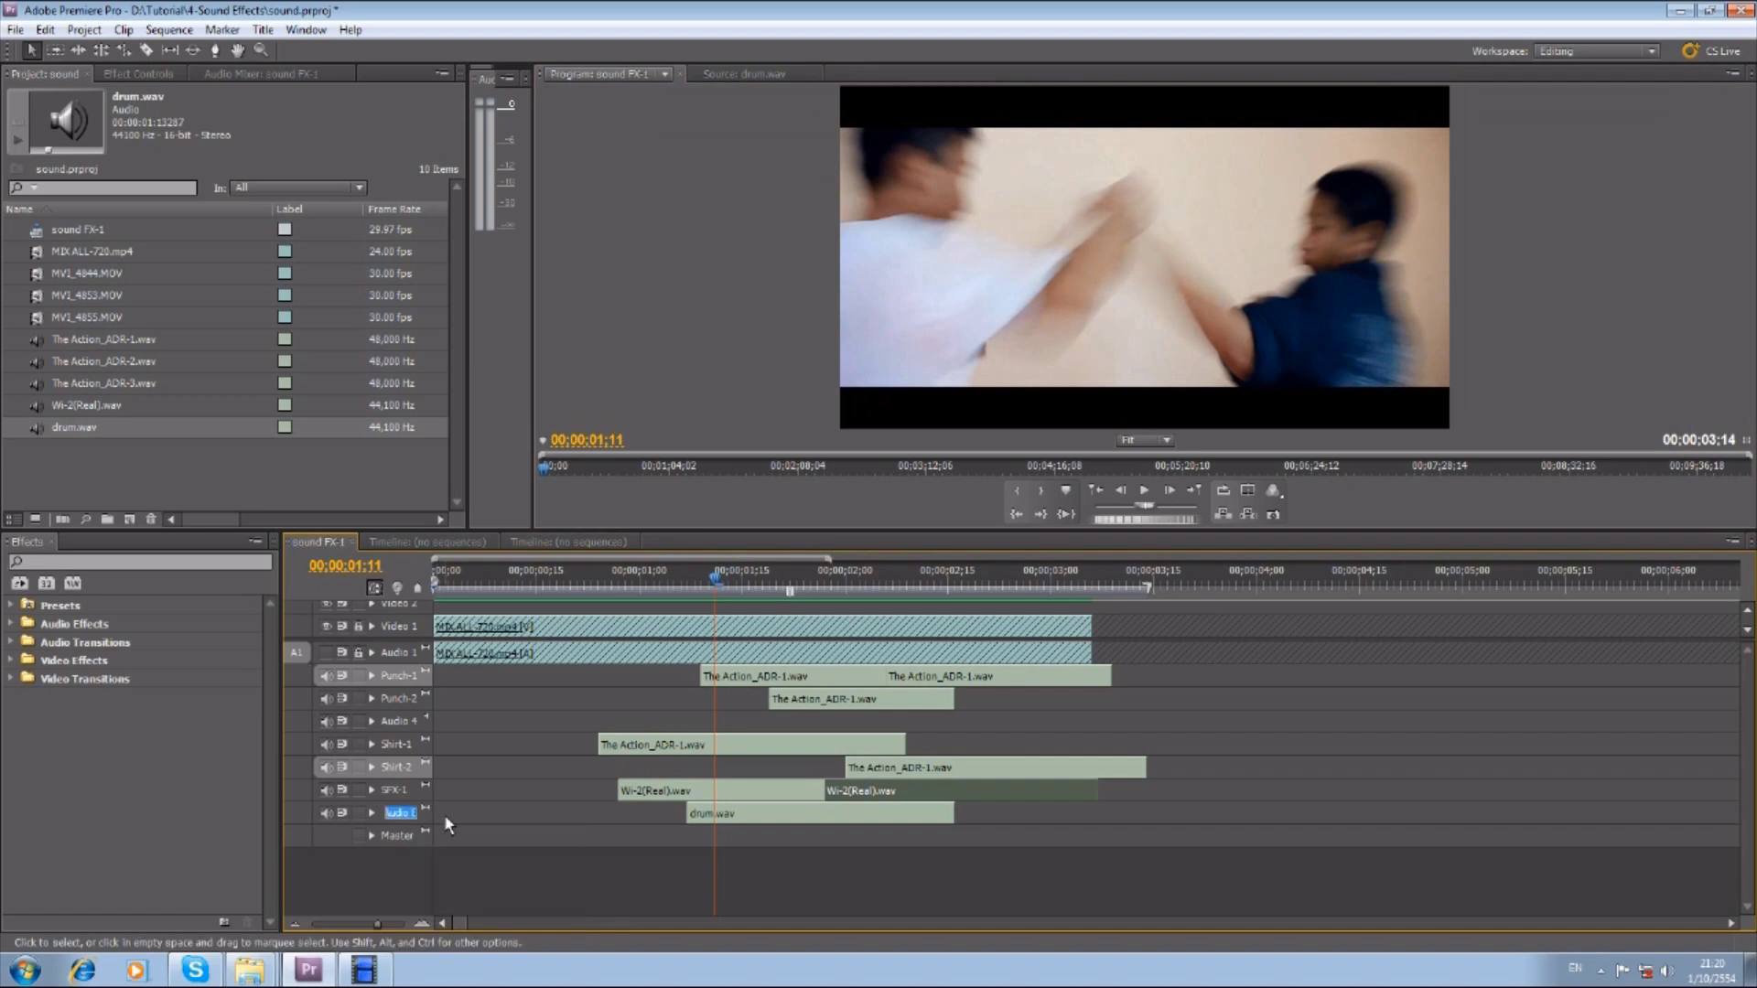
pyautogui.press('BackSpace')
pyautogui.write('um-1')
pyautogui.press('Return')
# Expand drum-1 and play the sequence from the start to hear the drum hit.
pyautogui.click(724, 807)
pyautogui.click(371, 813)
pyautogui.press('=')
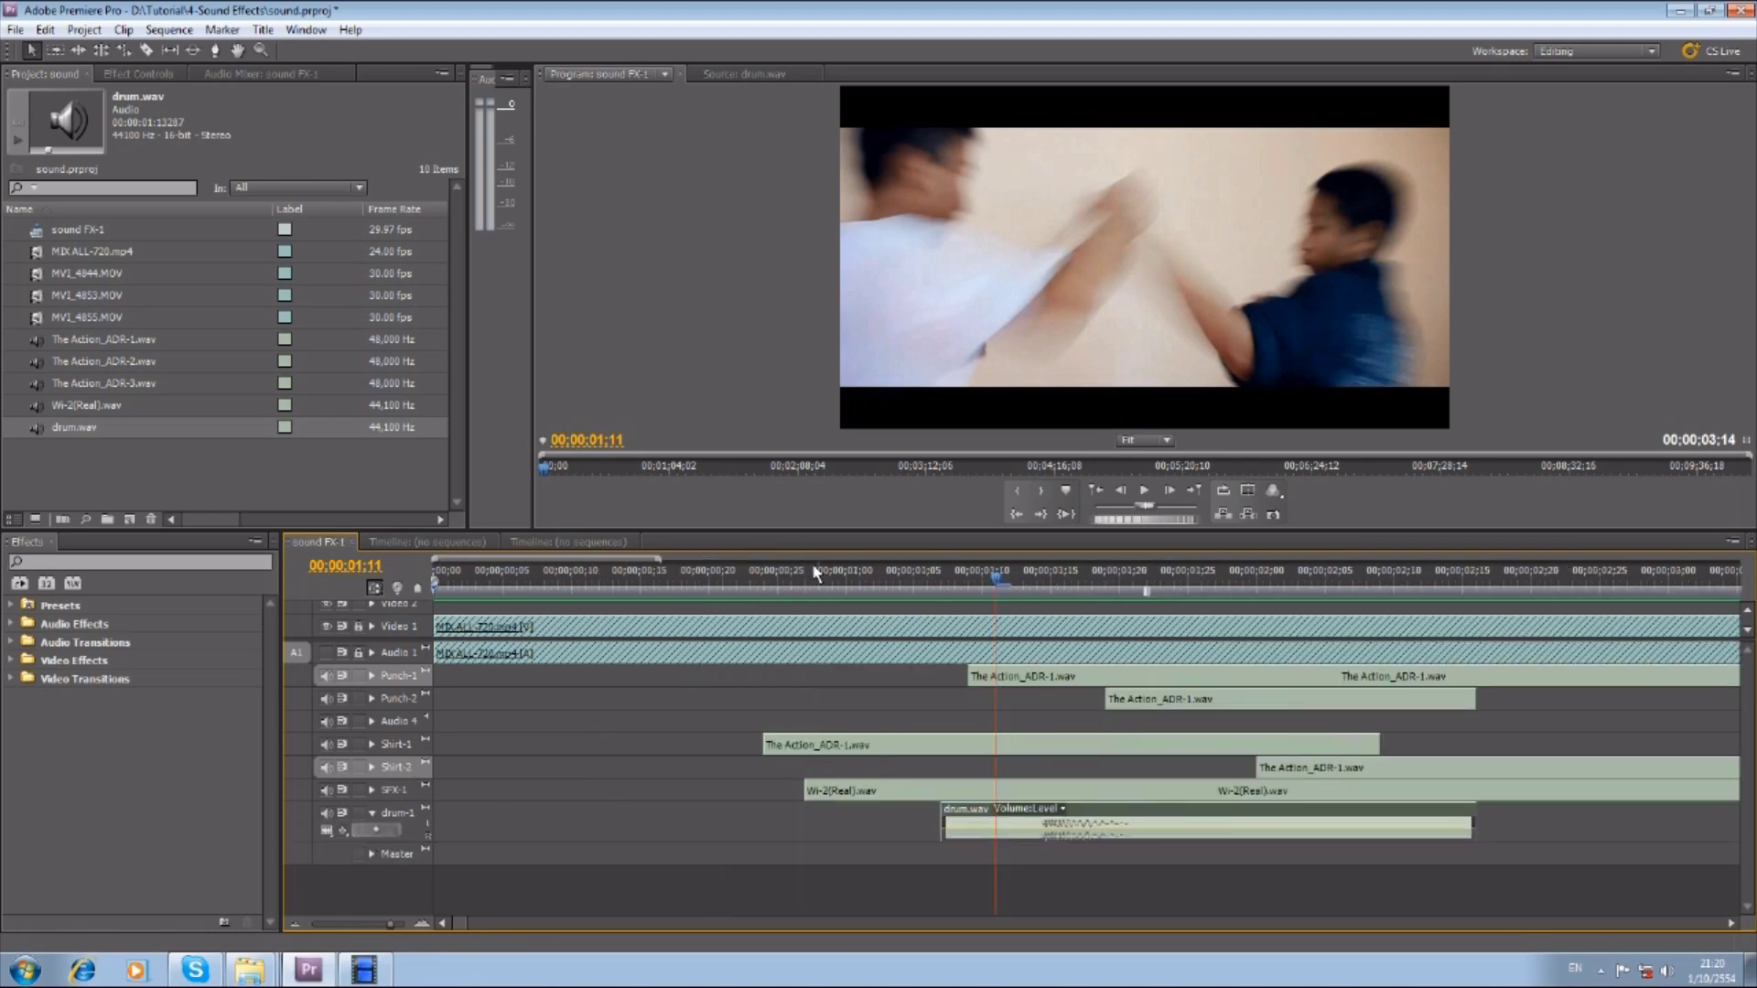
pyautogui.press('-')
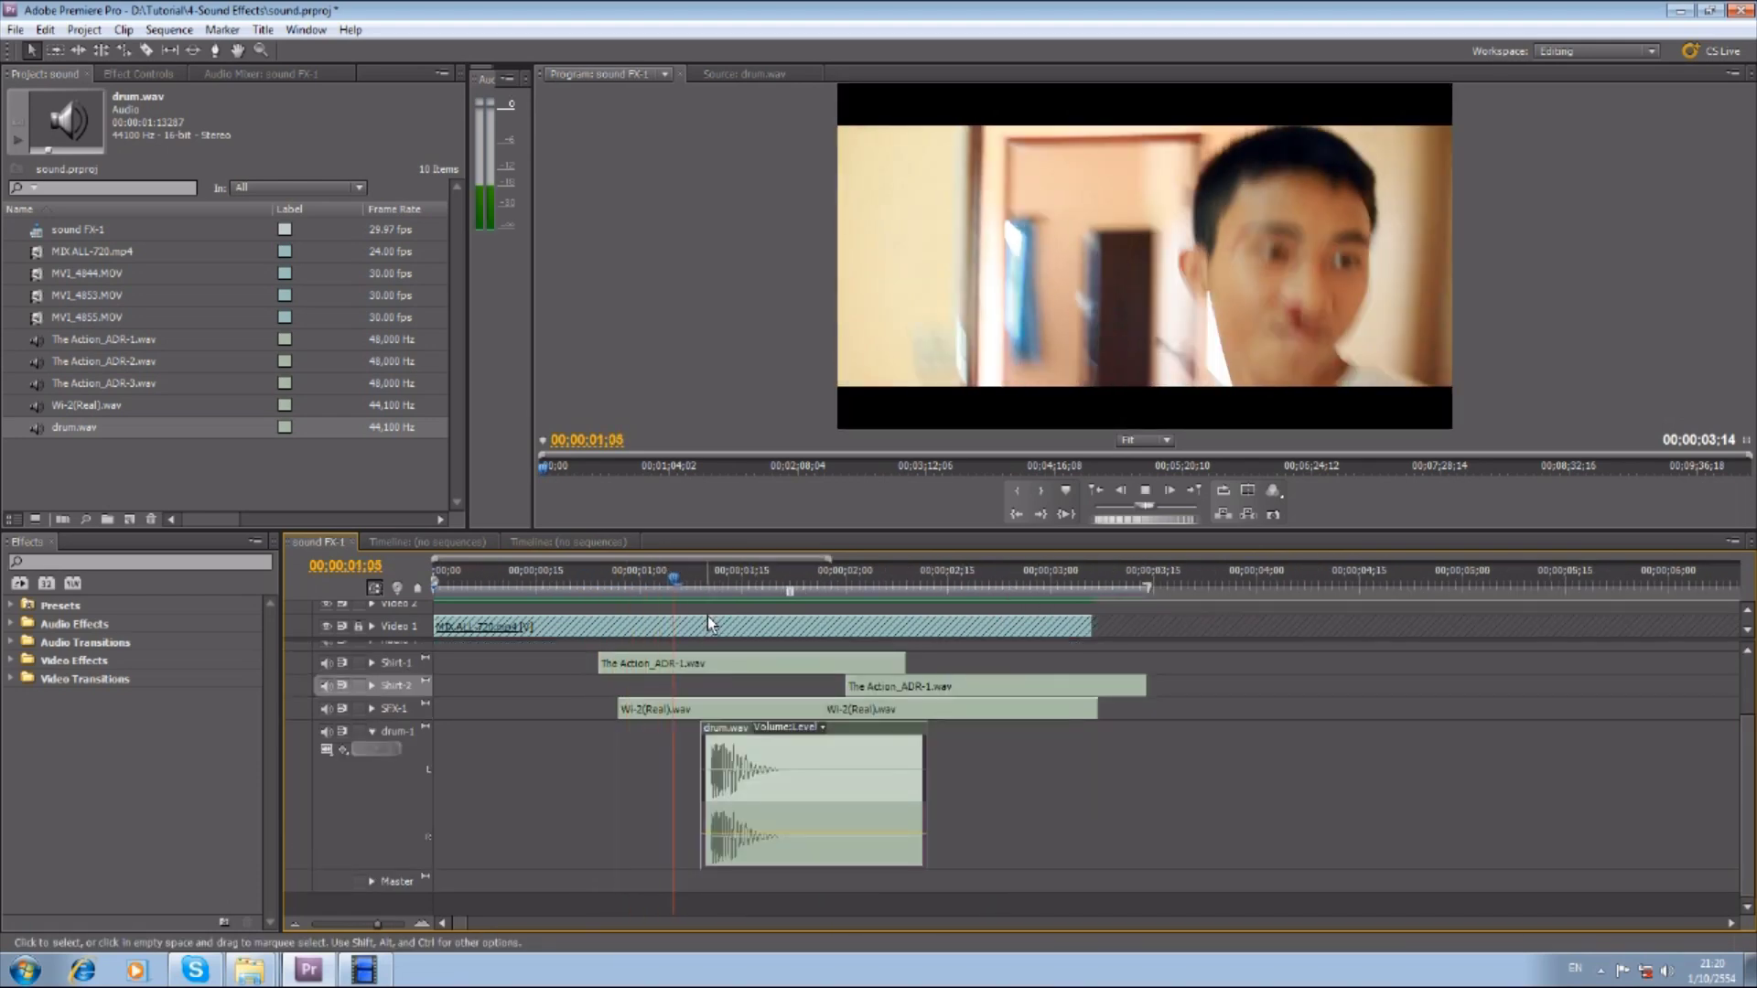
pyautogui.moveTo(706, 585); pyautogui.dragTo(683, 585)
pyautogui.press('=')
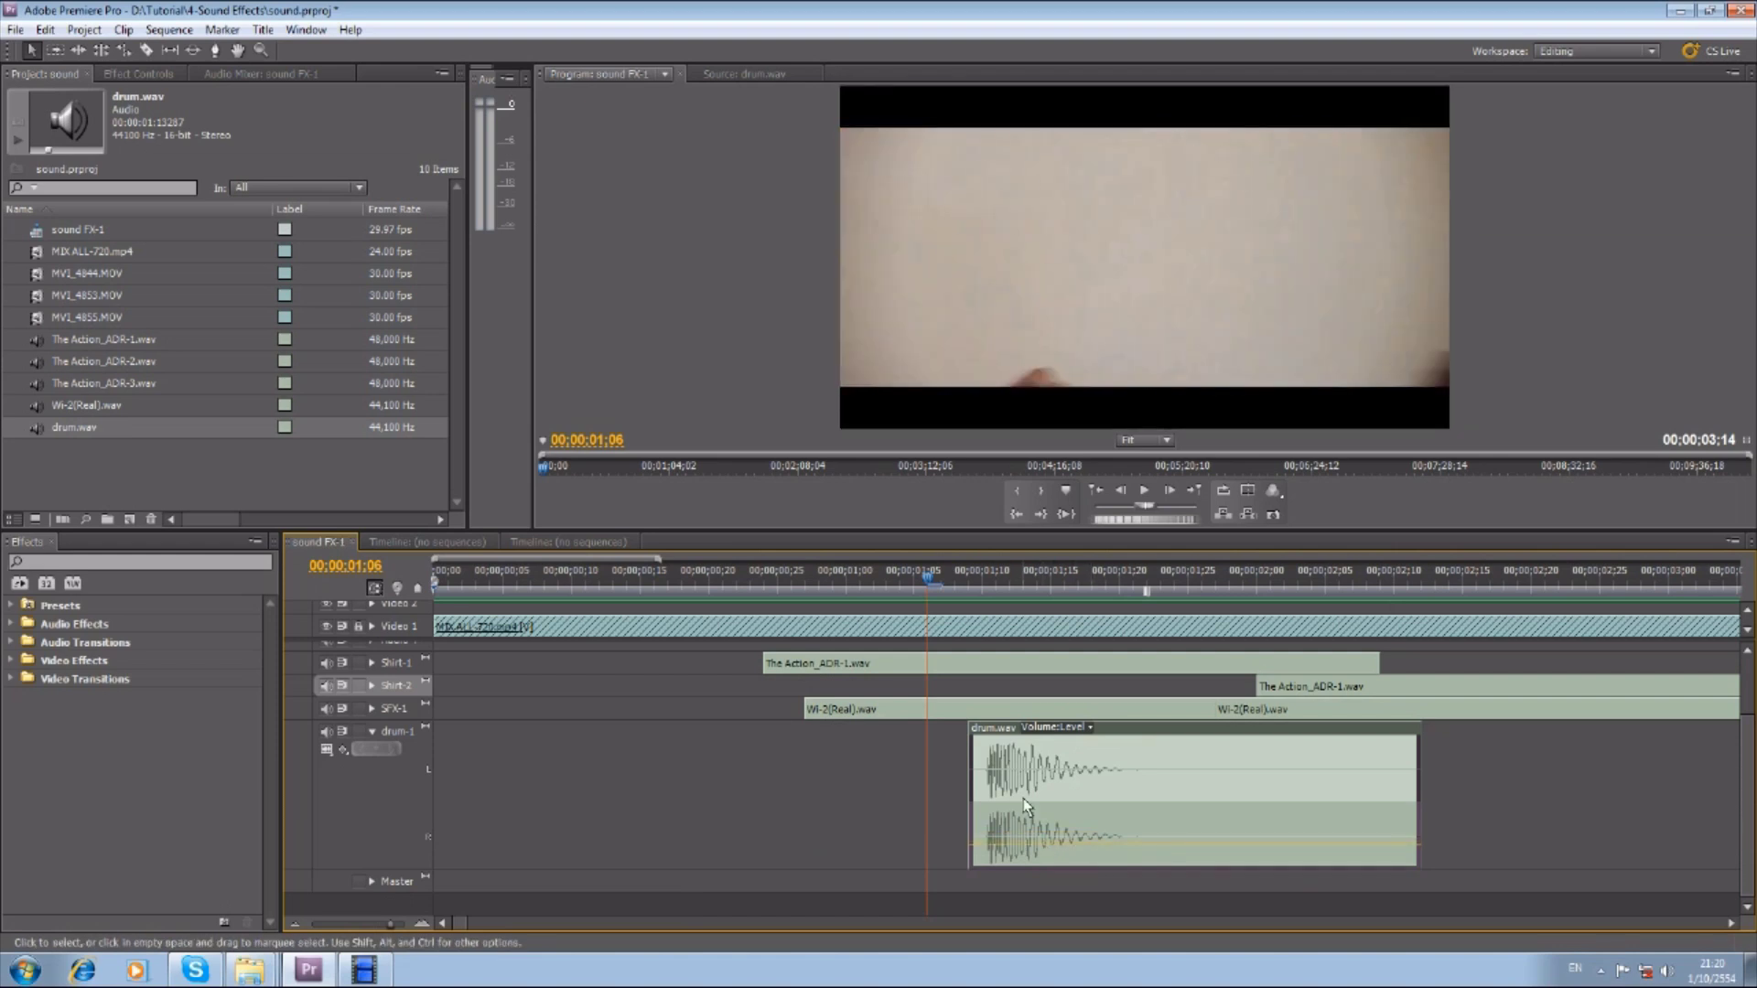
pyautogui.press('-')
pyautogui.hotkey('shift', 'k')
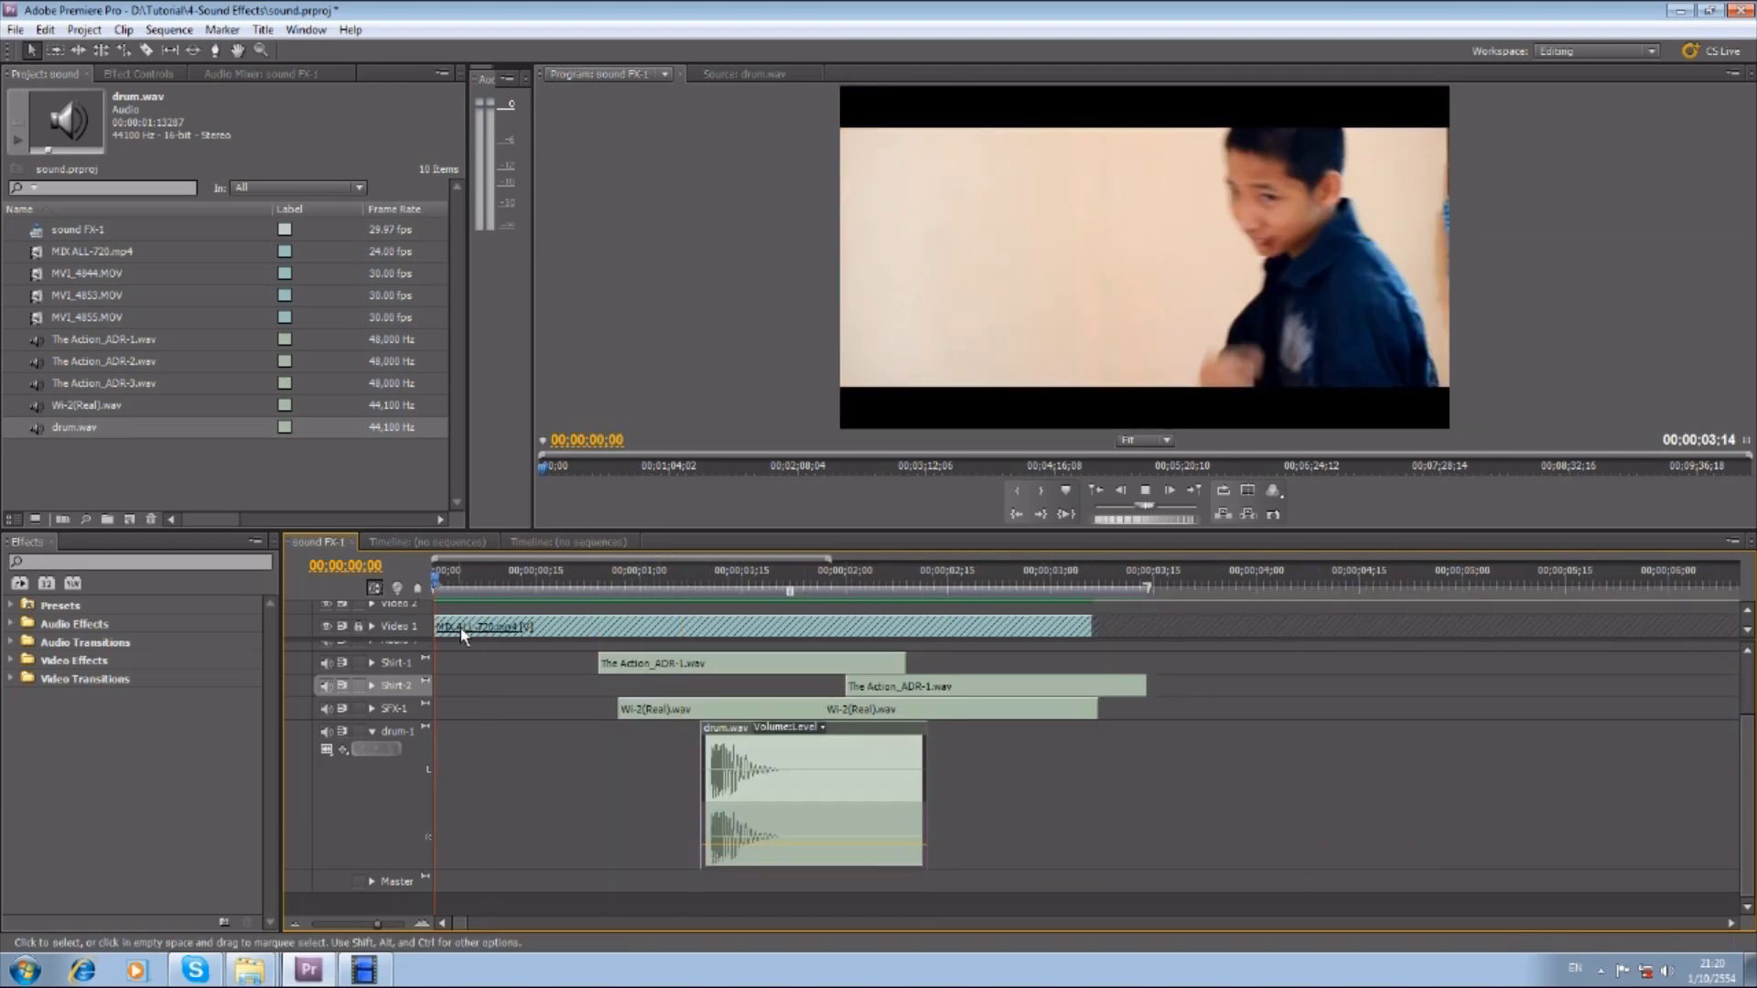
pyautogui.press('space')
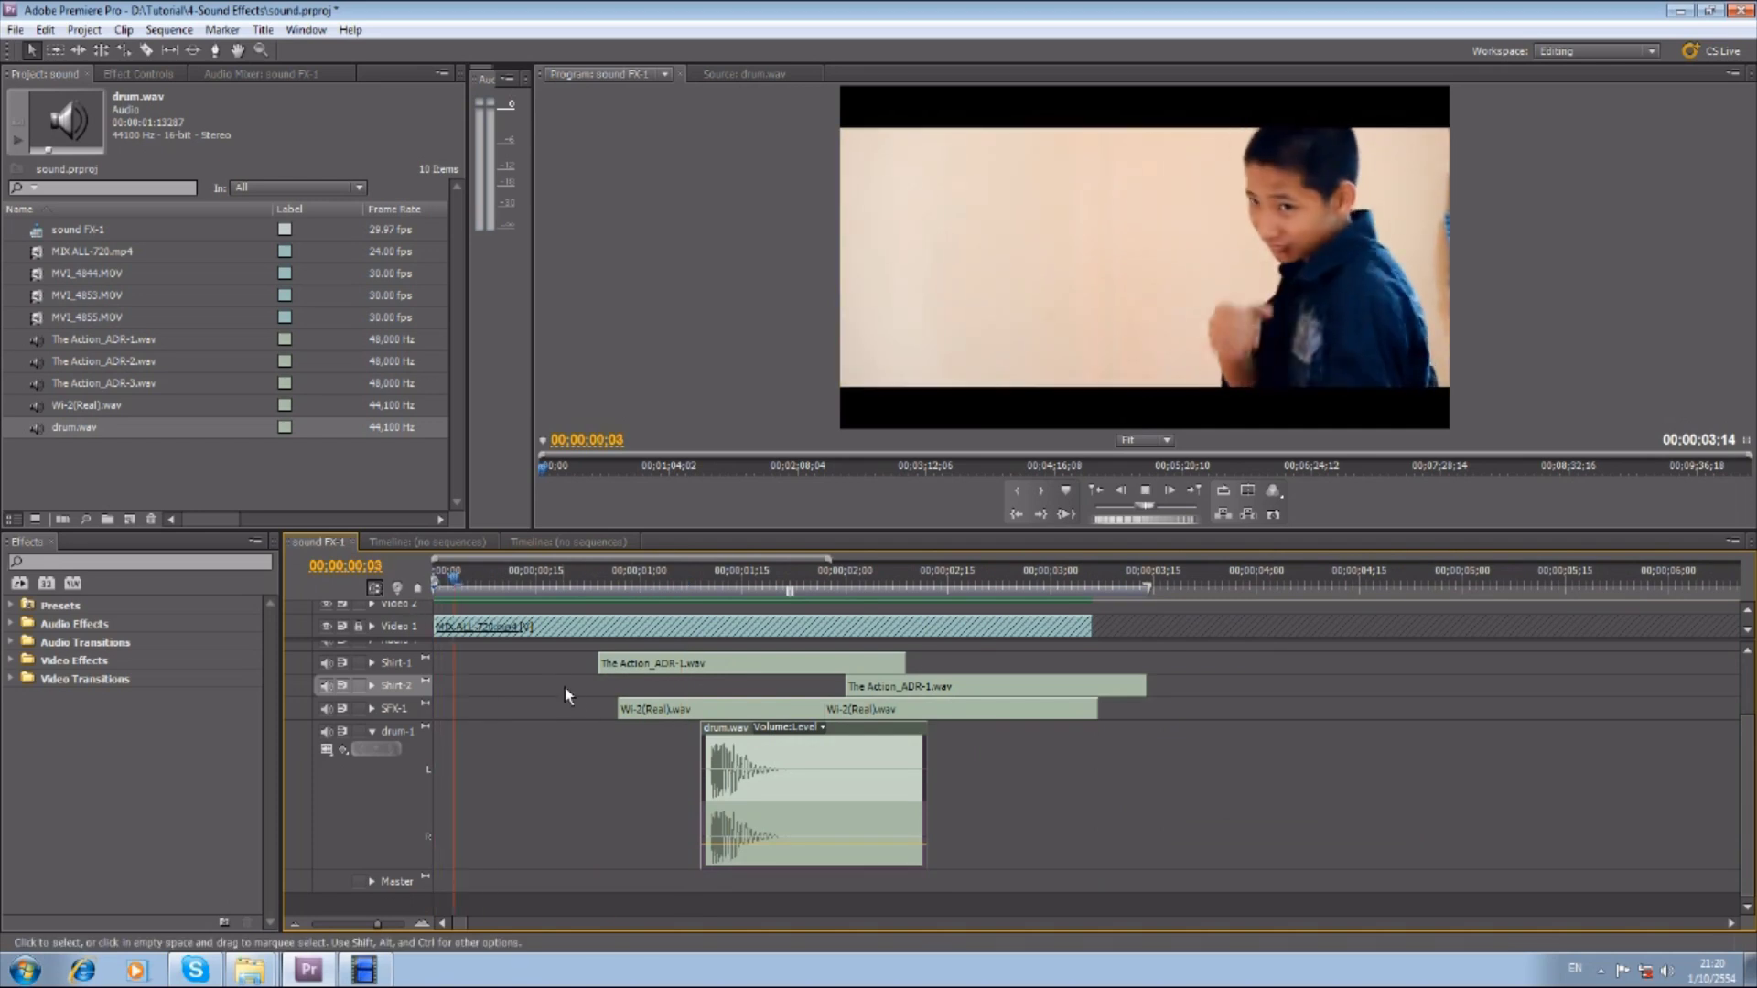
pyautogui.moveTo(784, 578); pyautogui.dragTo(810, 579)
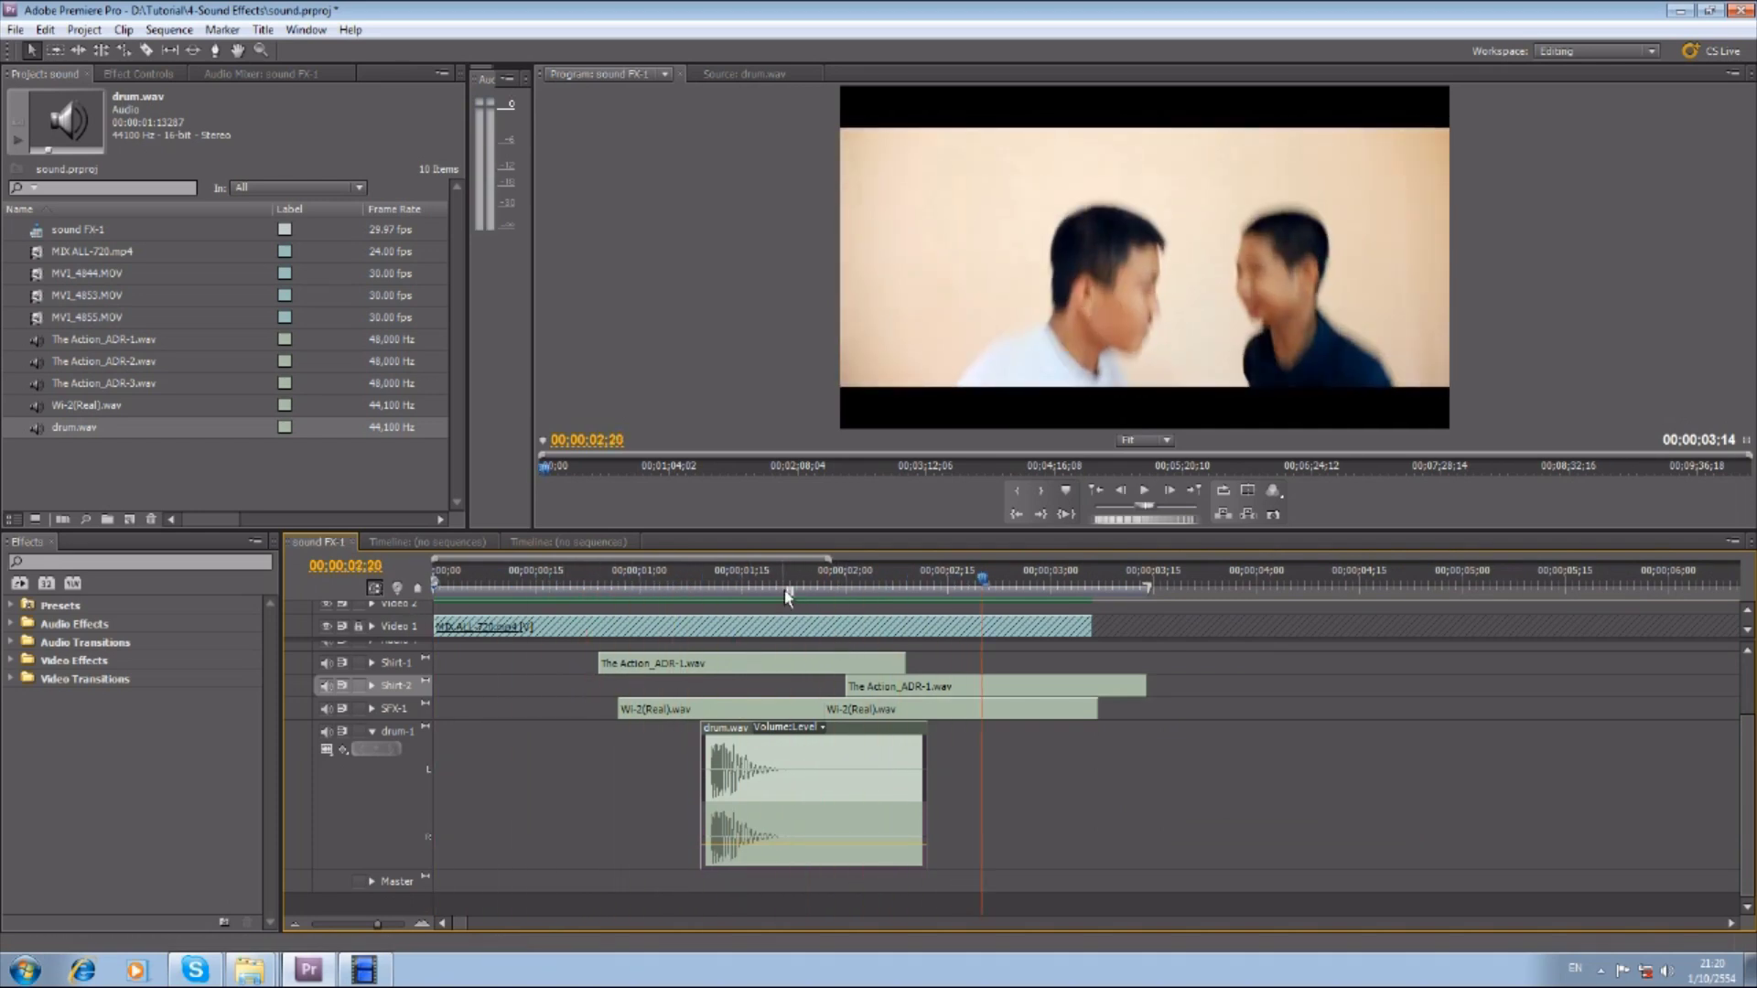
# Mark drum.wav from 03;13 to 04;22 and add that hit to the drum-1 track.
pyautogui.click(738, 71)
pyautogui.click(1157, 467)
pyautogui.press('i')
pyautogui.moveTo(1157, 468); pyautogui.dragTo(1386, 469)
pyautogui.press('o')
pyautogui.moveTo(1221, 425); pyautogui.dragTo(1444, 761)
# Play the sequence back to hear both drum hits, then collapse drum-1.
pyautogui.press('=')
pyautogui.press('=')
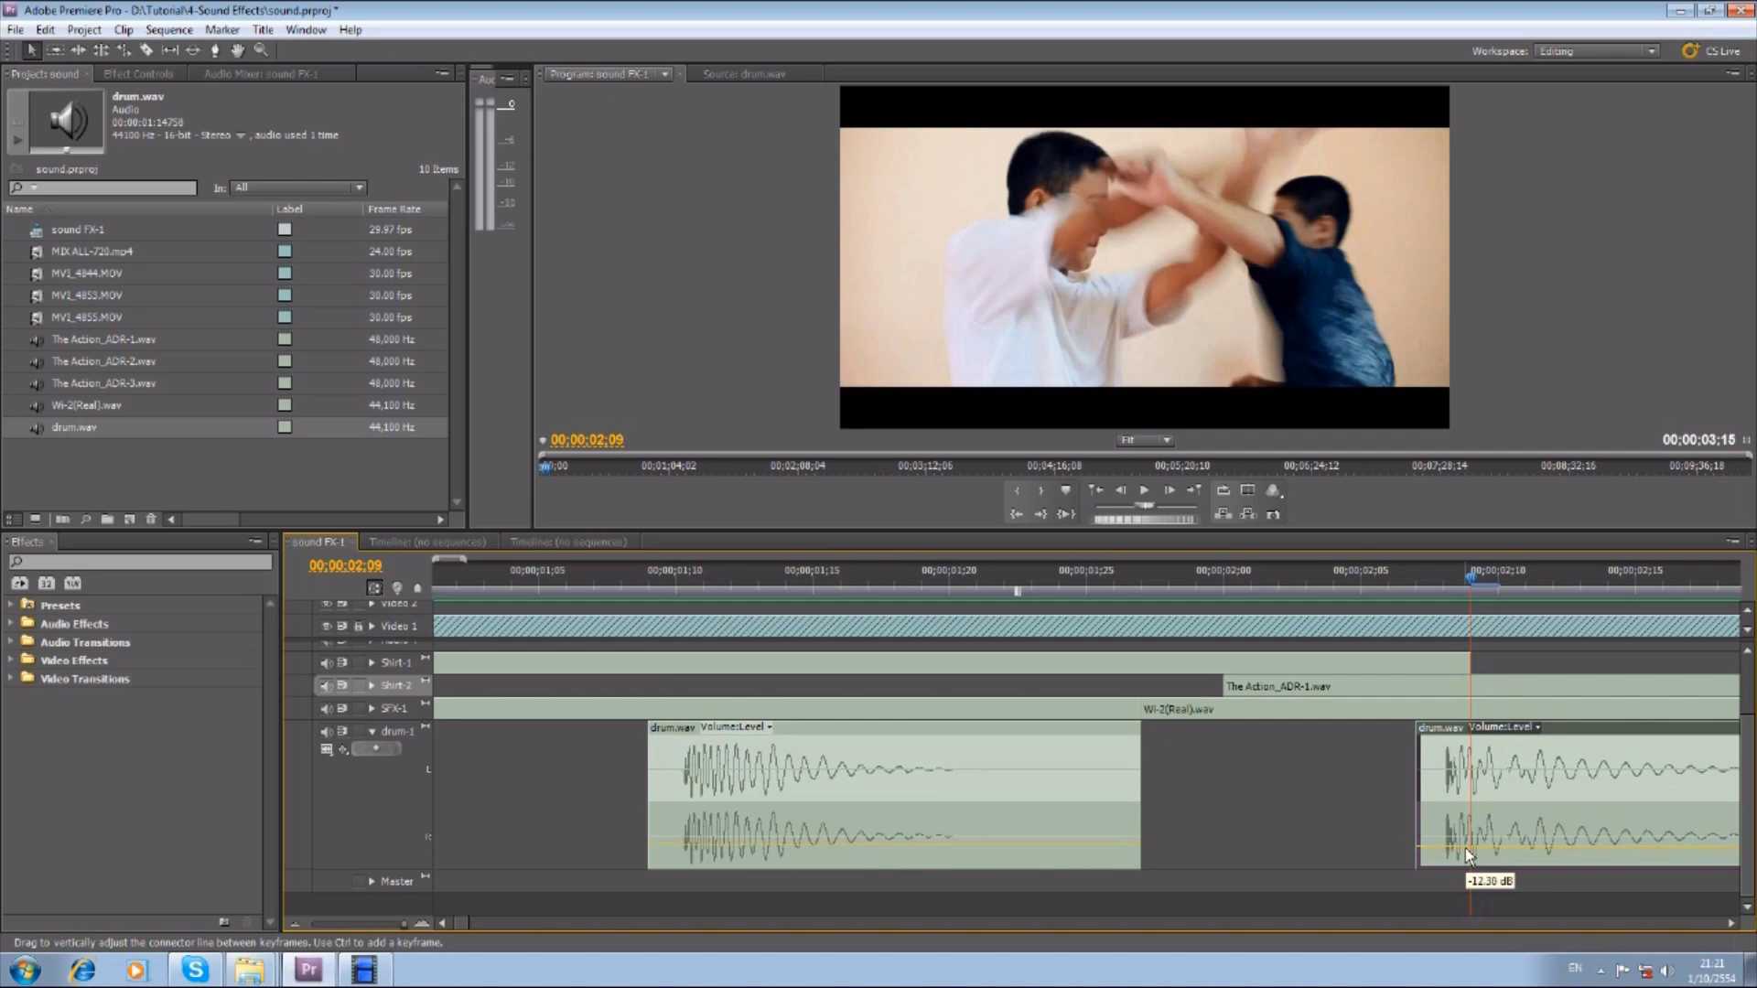
pyautogui.press('-')
pyautogui.press('-')
pyautogui.press('Home')
pyautogui.press('space')
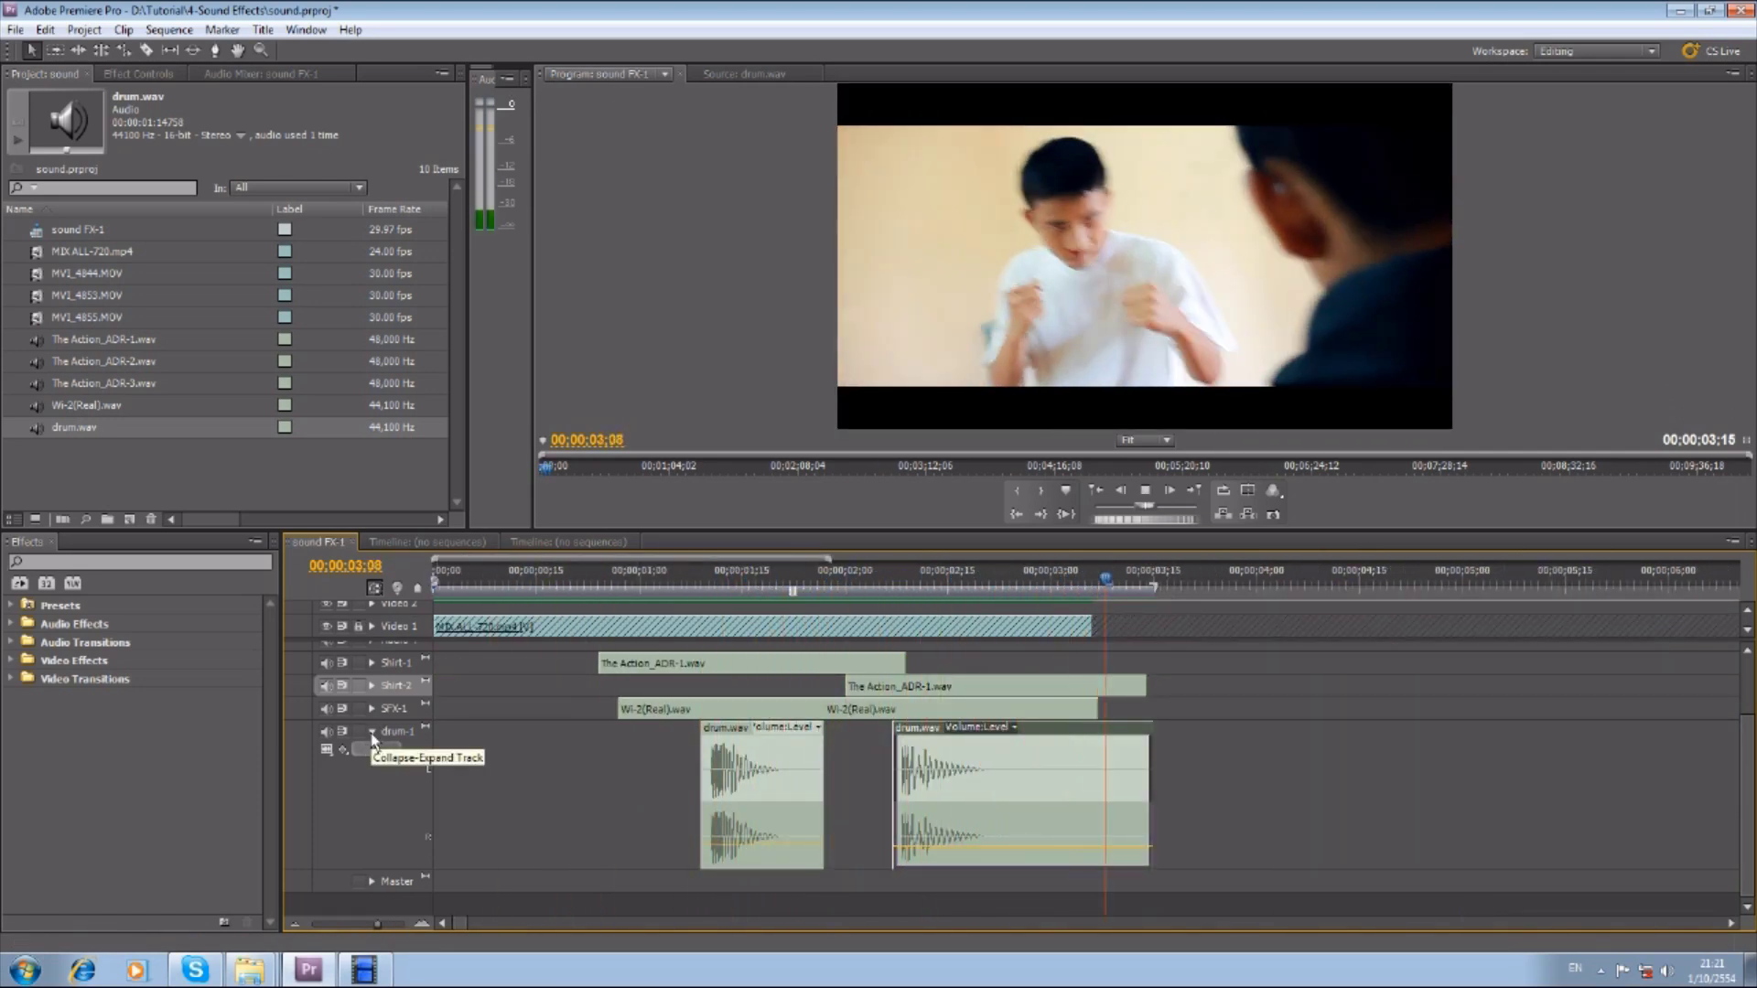
pyautogui.click(371, 732)
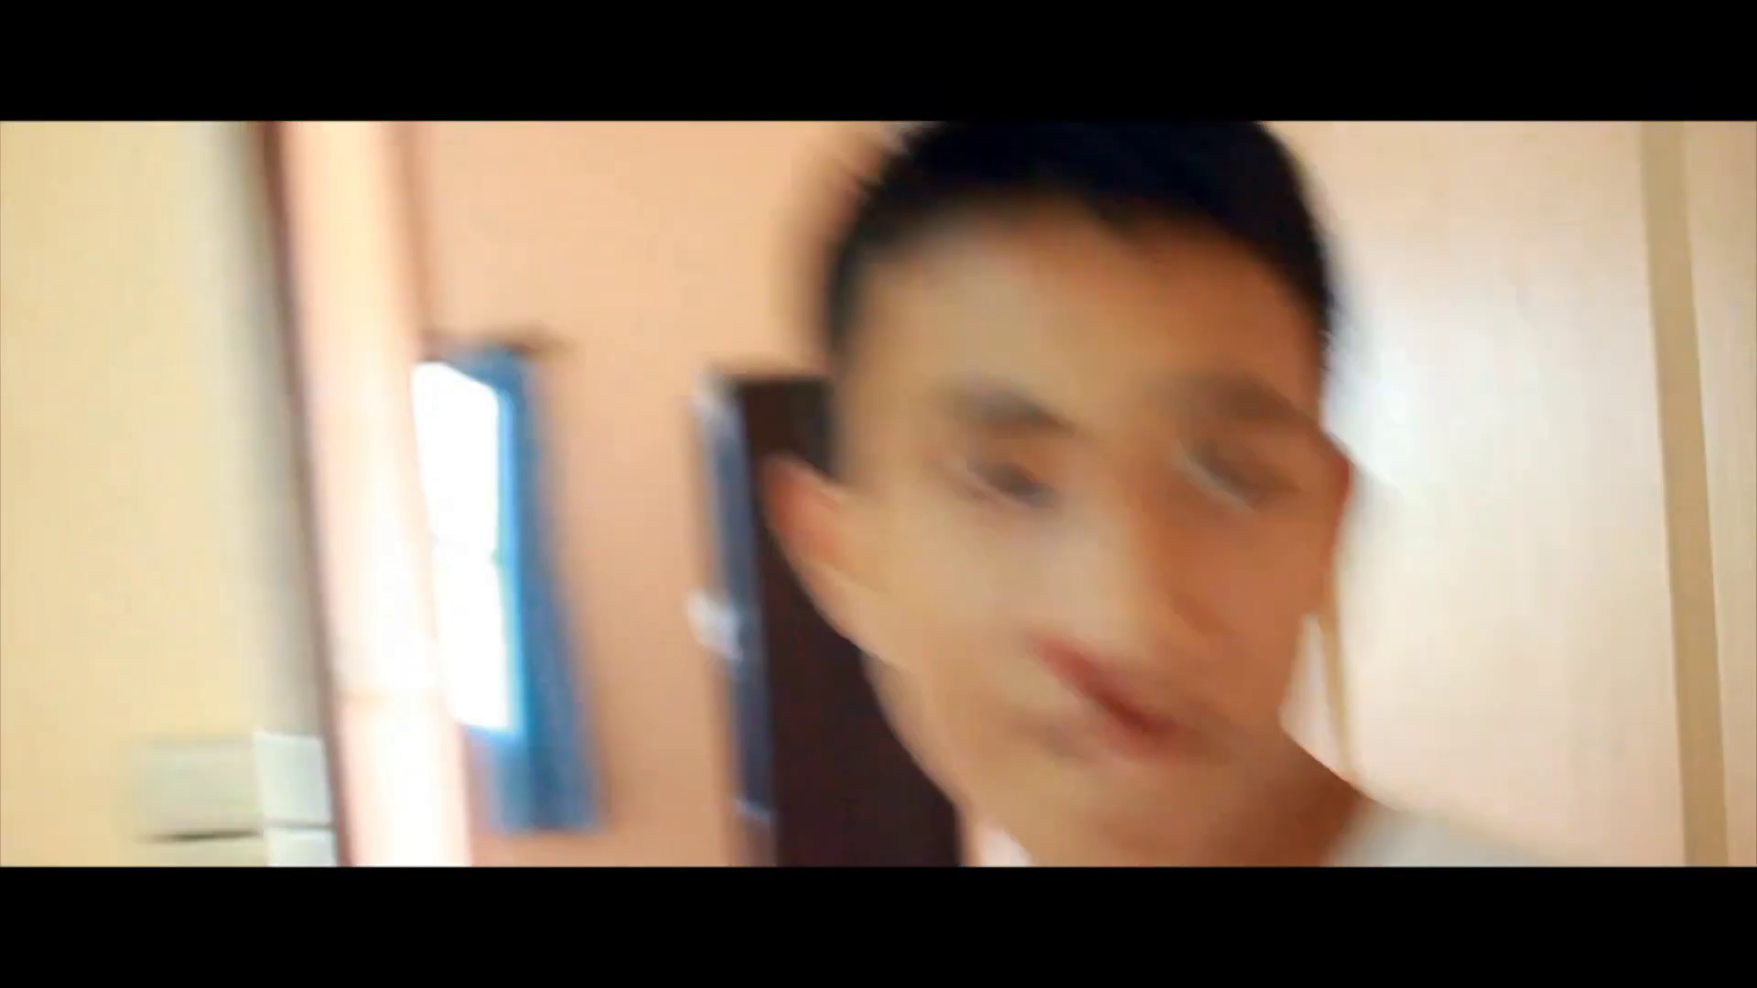